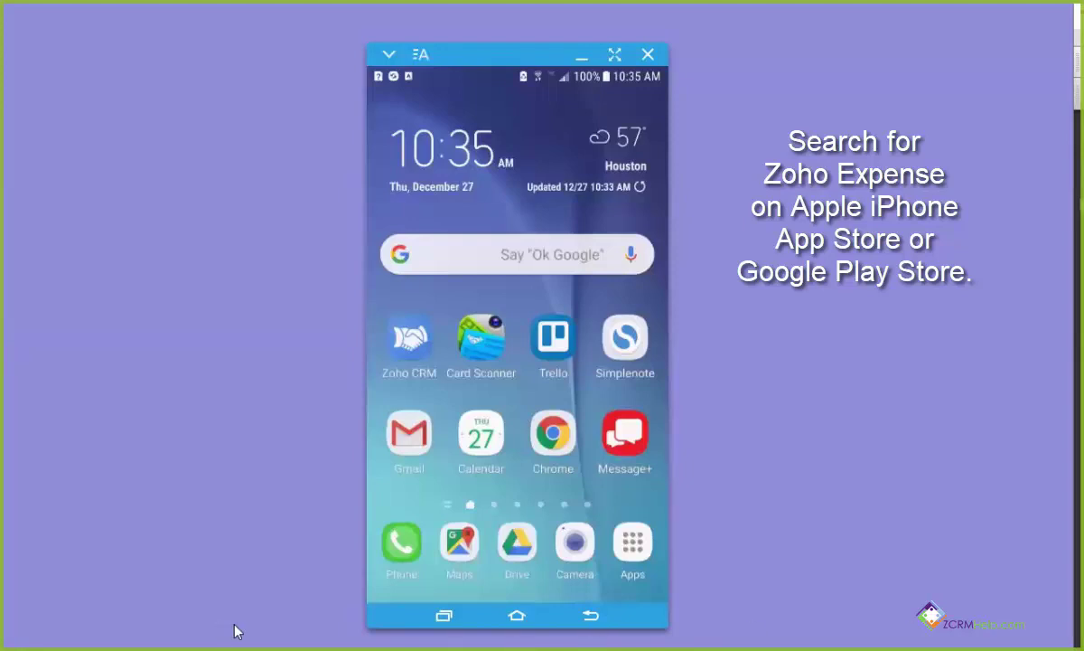
Launch Zoho Expense from the home screen and show its list of four expense reports.
left_click(565, 507)
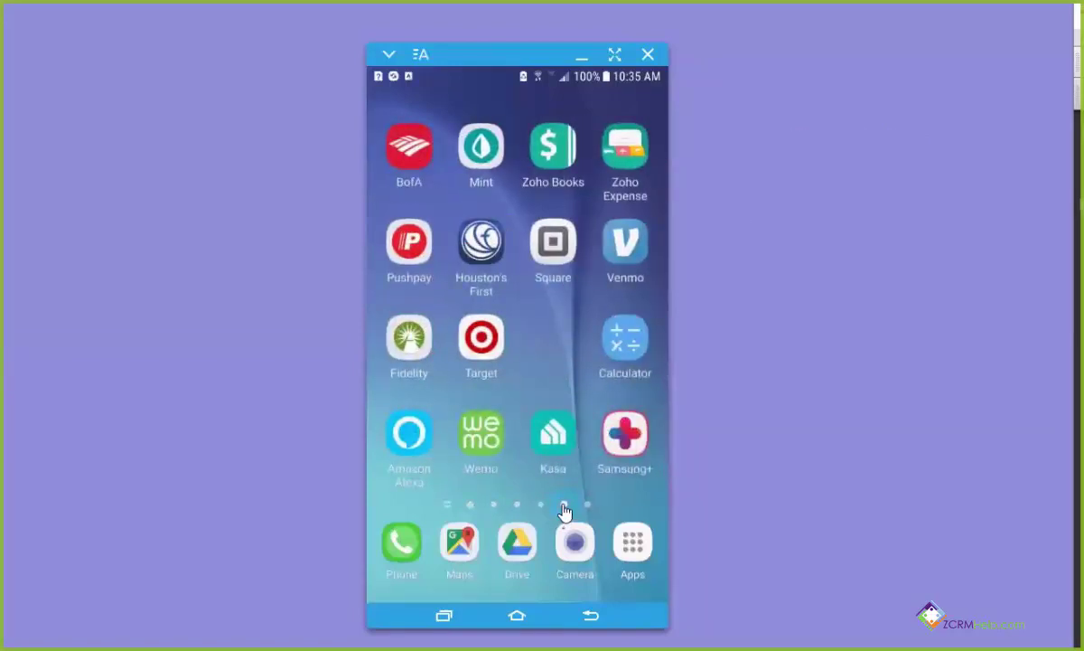
left_click(632, 169)
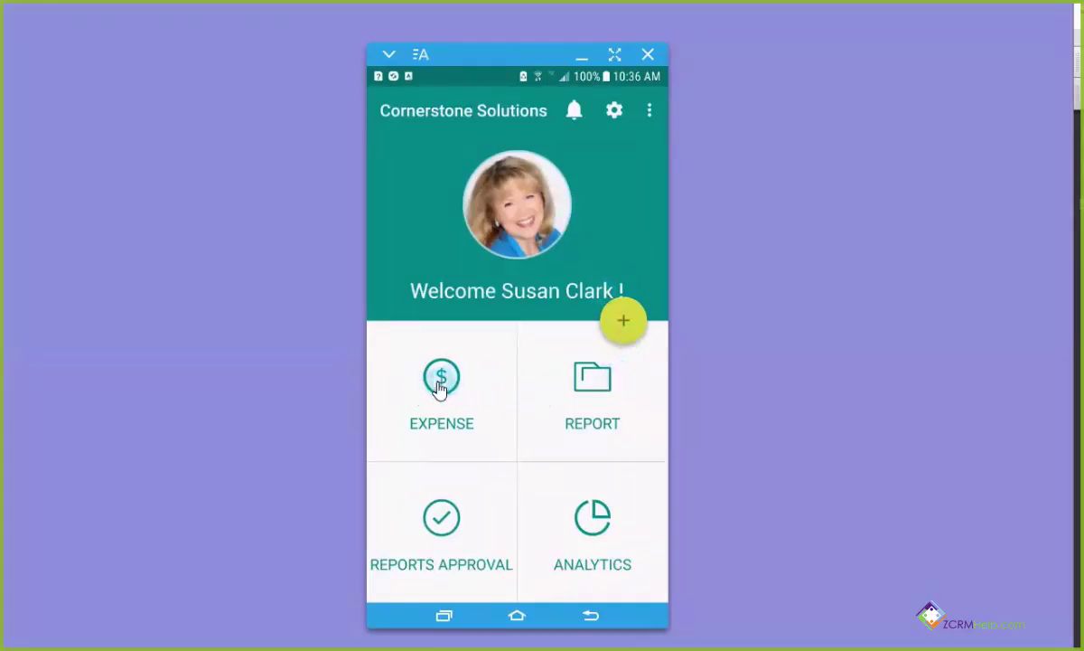
left_click(597, 395)
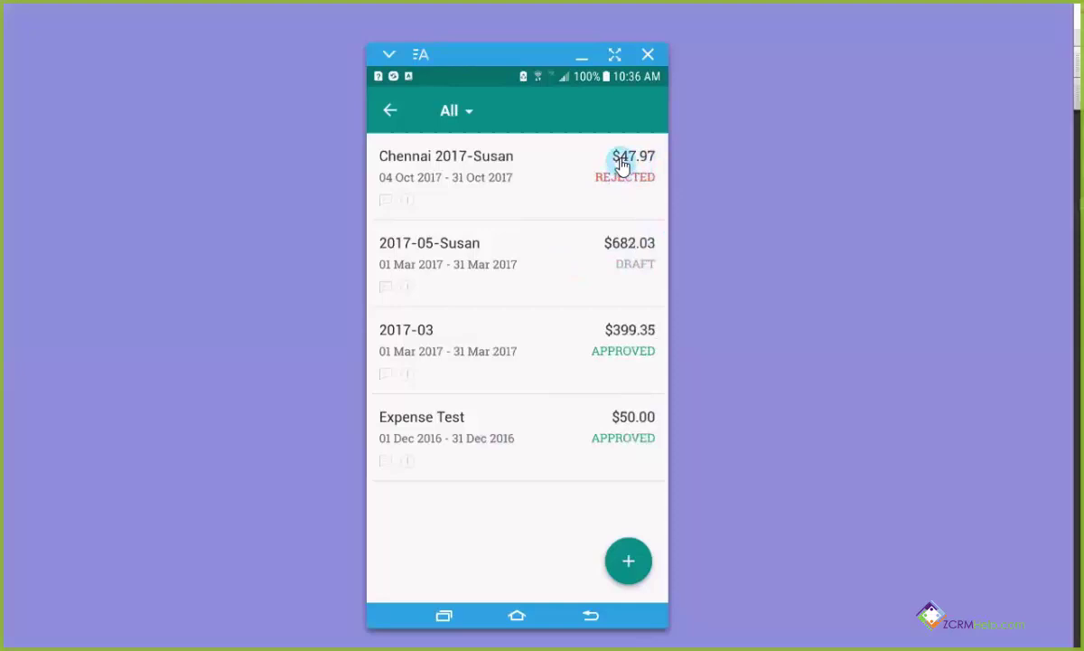
Start a new expense report and give it the title 2018-12.
left_click(629, 562)
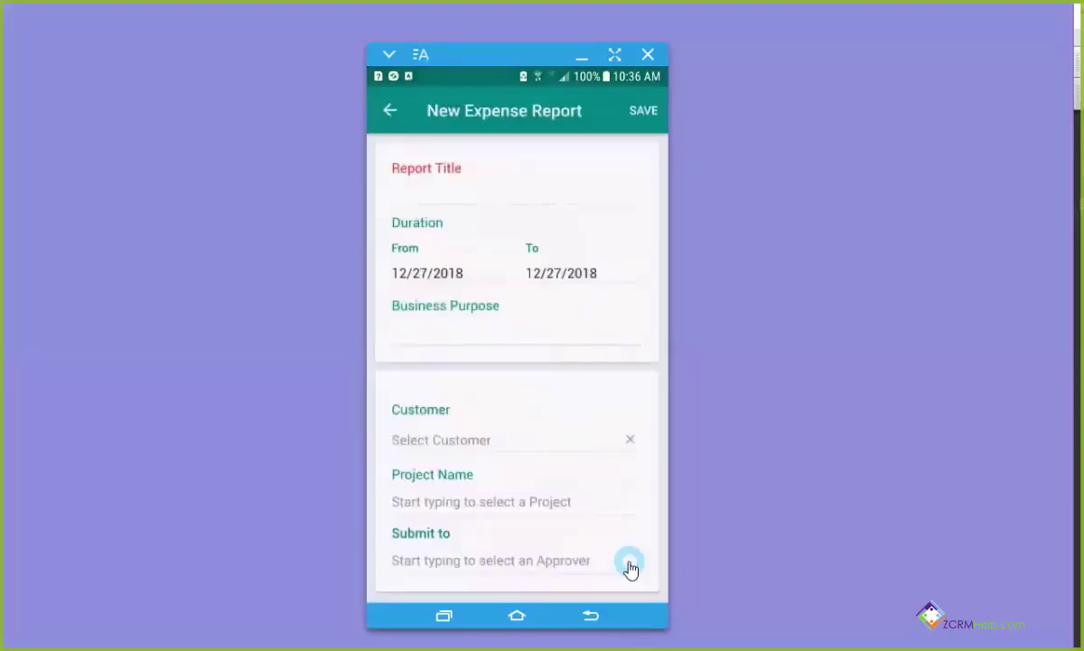
left_click(455, 201)
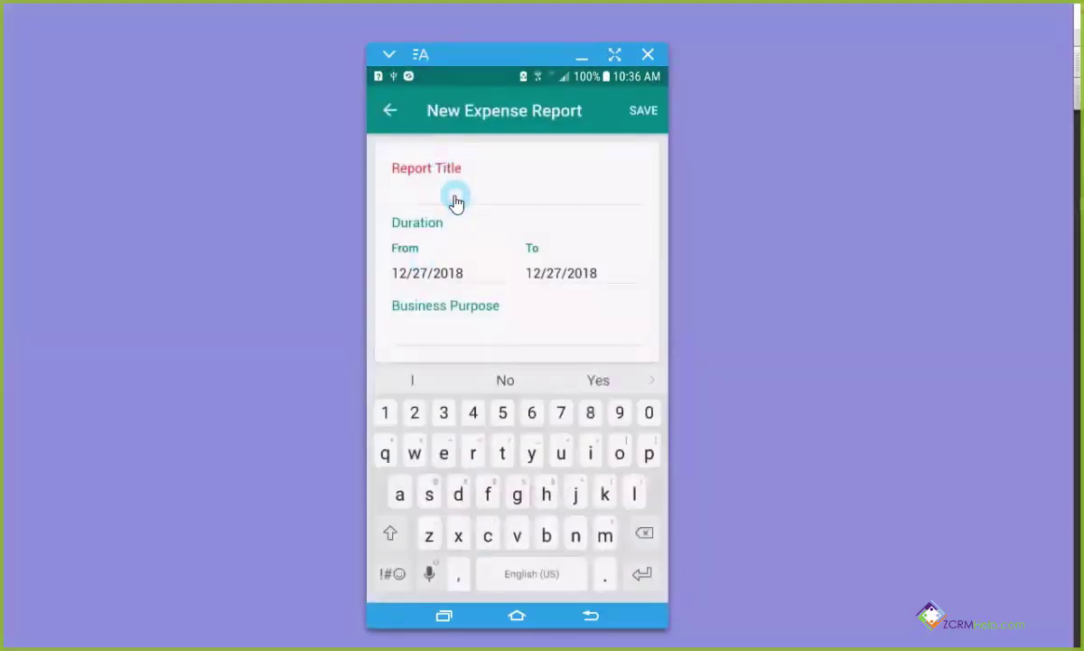
type("201-12")
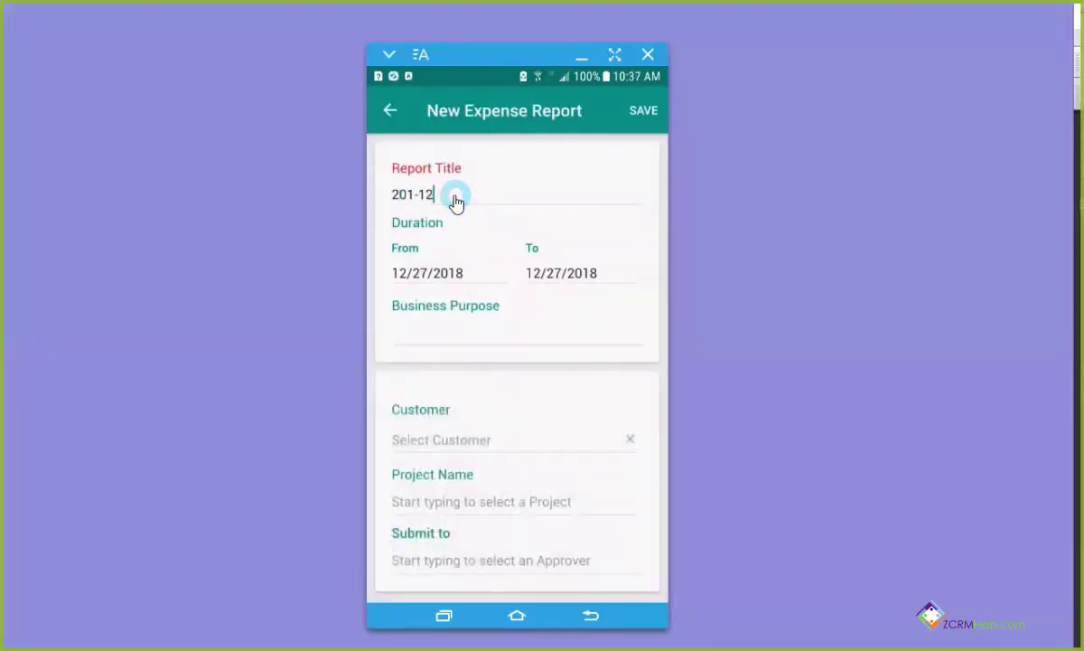
left_click(416, 197)
type("8")
Set the report period from 12/01/2018 to 12/31/2018.
left_click(454, 282)
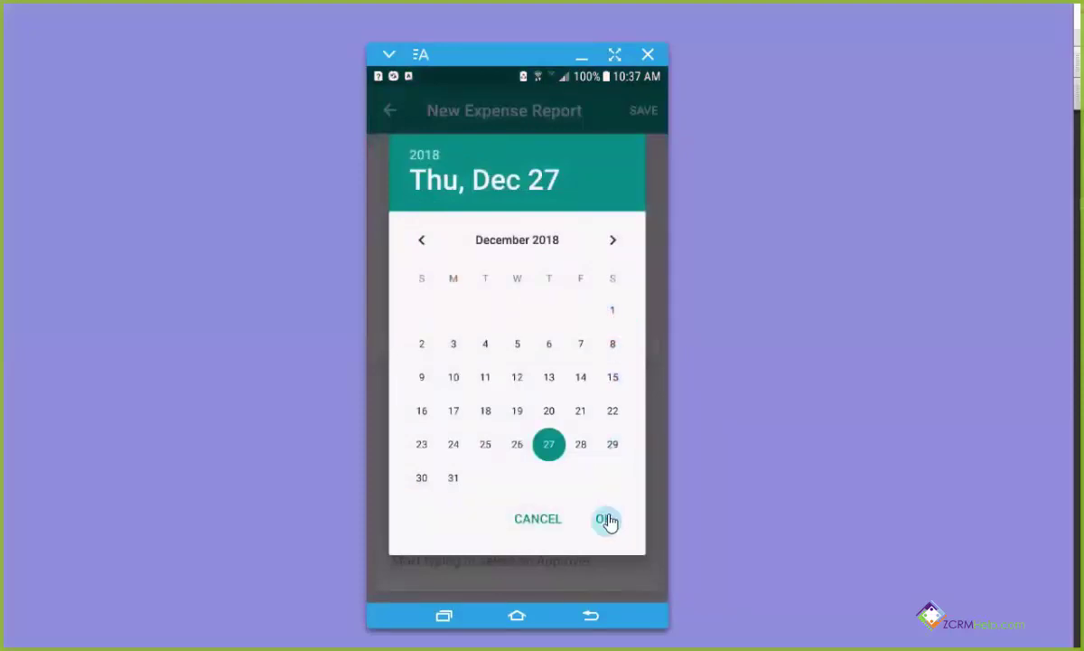
left_click(613, 310)
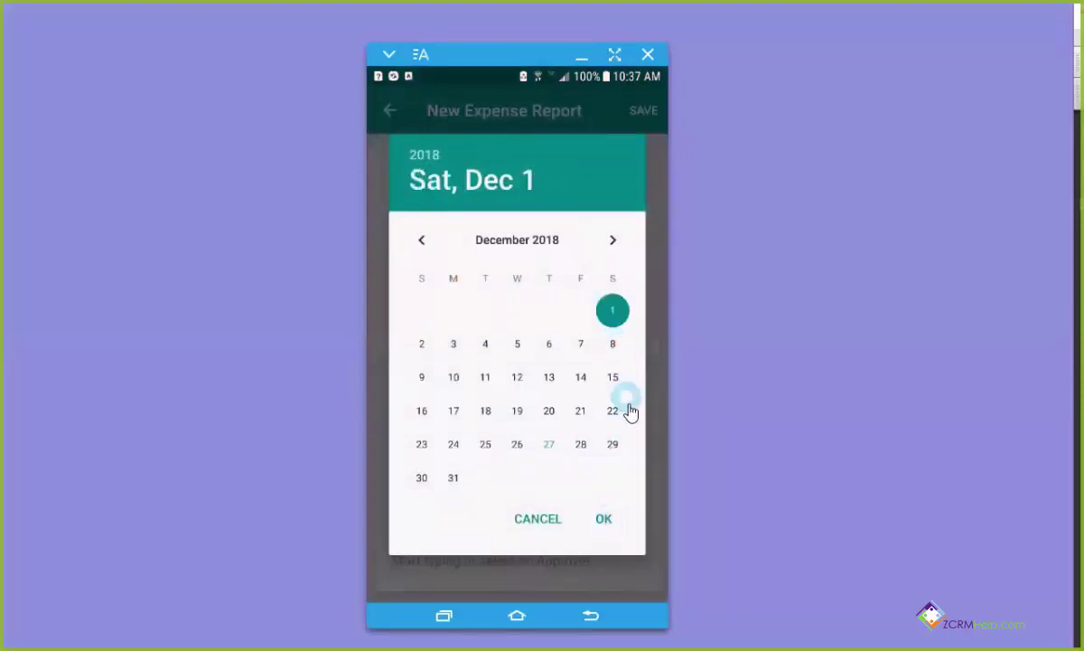
left_click(549, 443)
left_click(453, 477)
left_click(606, 520)
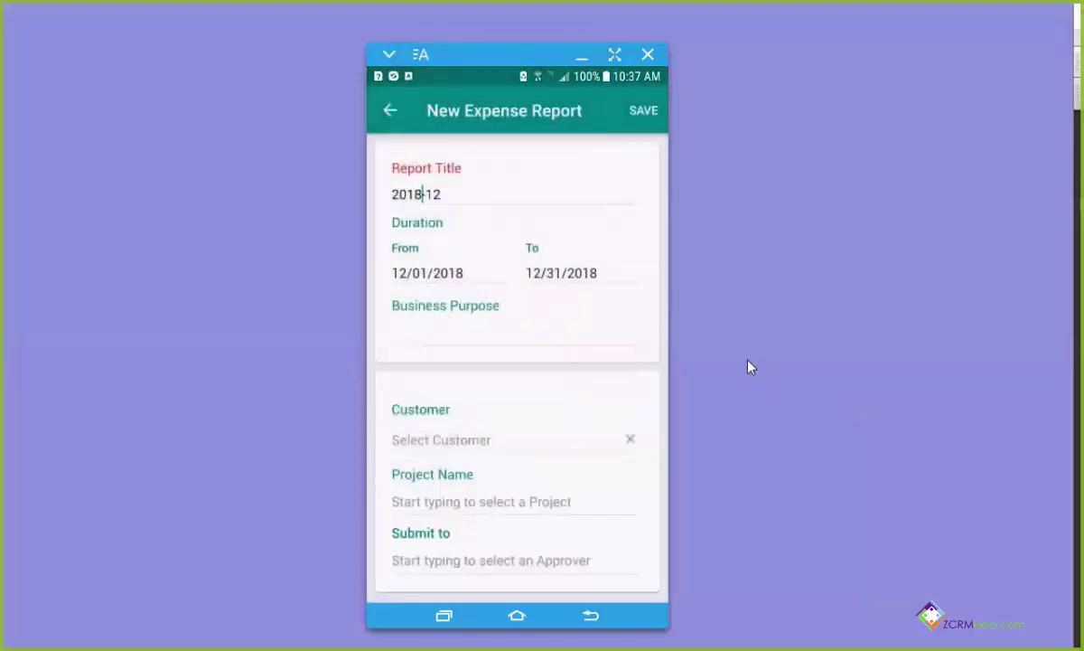
mouse_move(438, 337)
left_mouse_down()
mouse_move(492, 341)
mouse_move(447, 342)
left_mouse_up()
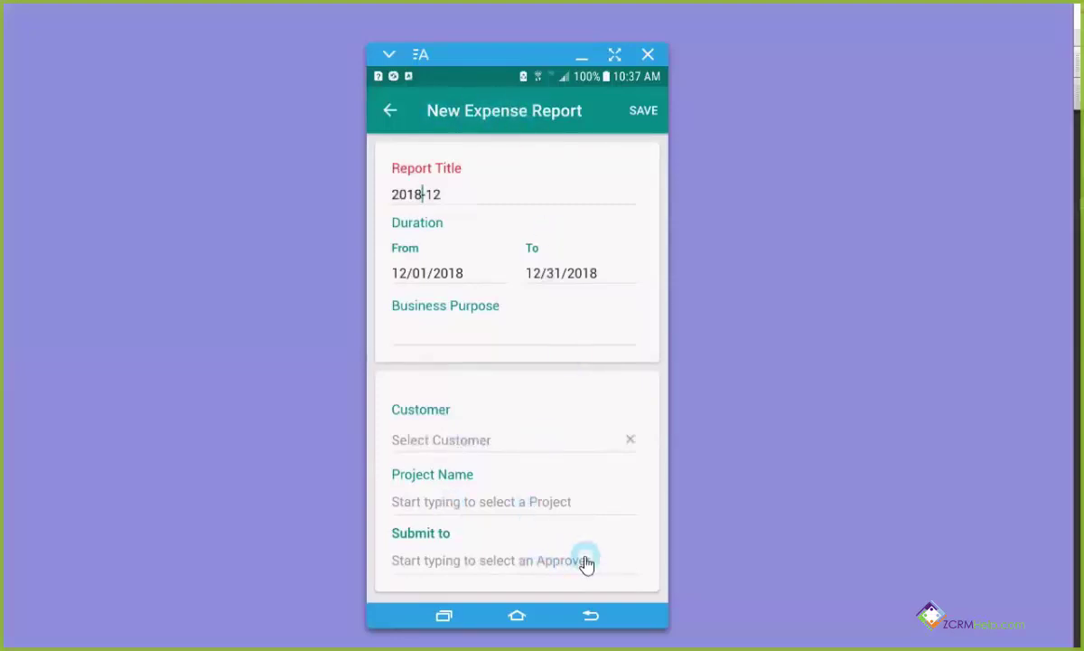
Pick the approver from the suggestions in the Submit to field.
left_click(452, 563)
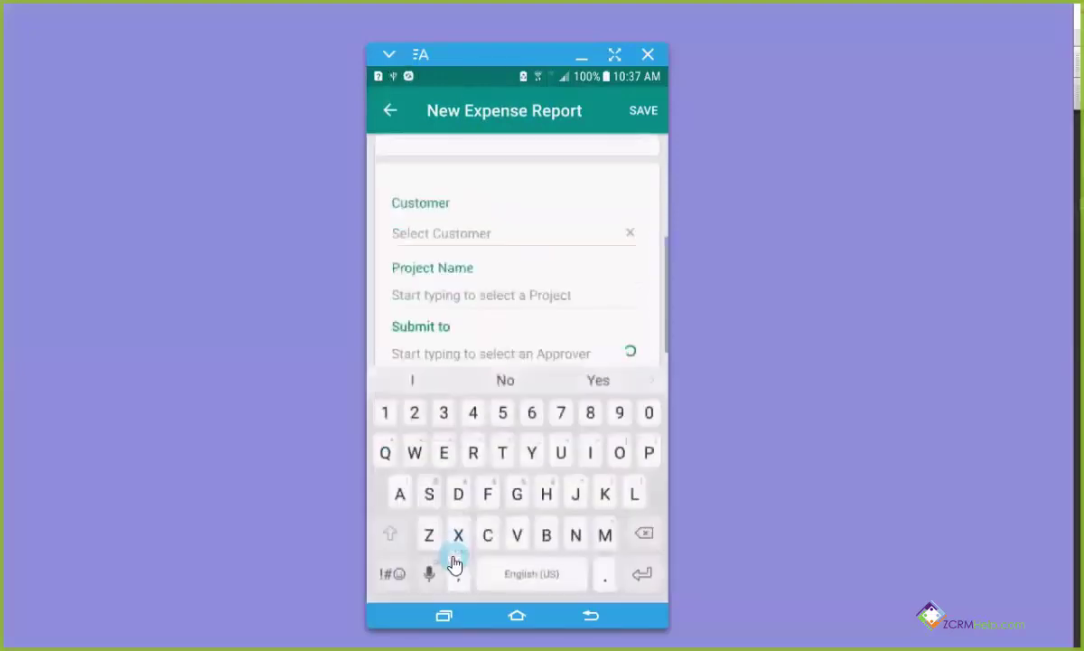
left_click(490, 315)
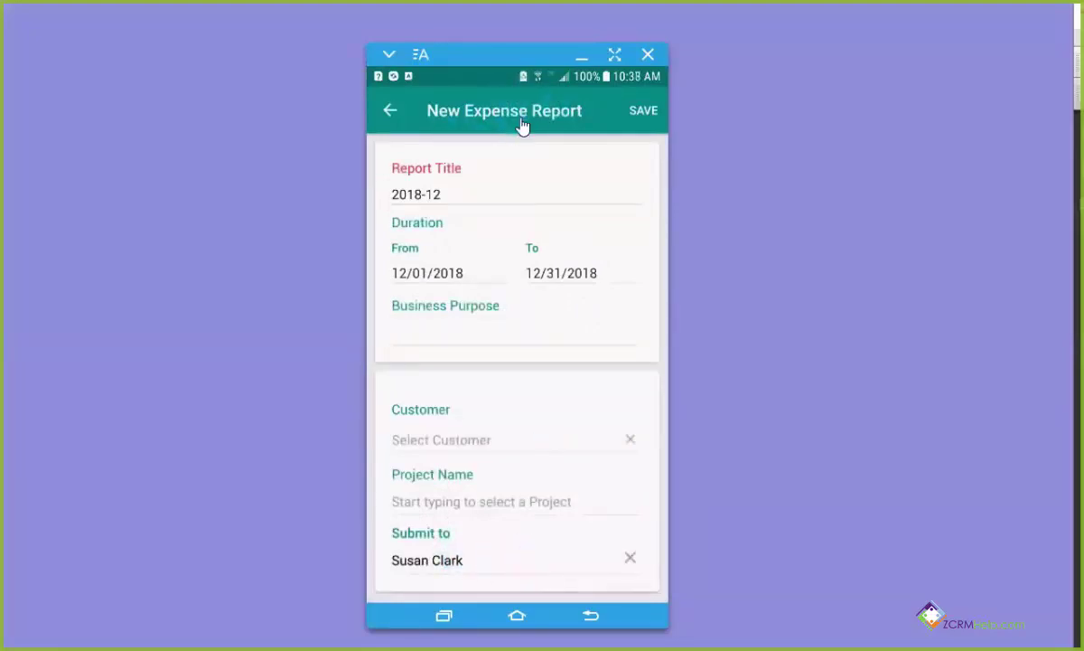
left_click(392, 109)
Save the 2018-12 draft, return to the dashboard, and show the yellow + add-item choices.
left_click(639, 112)
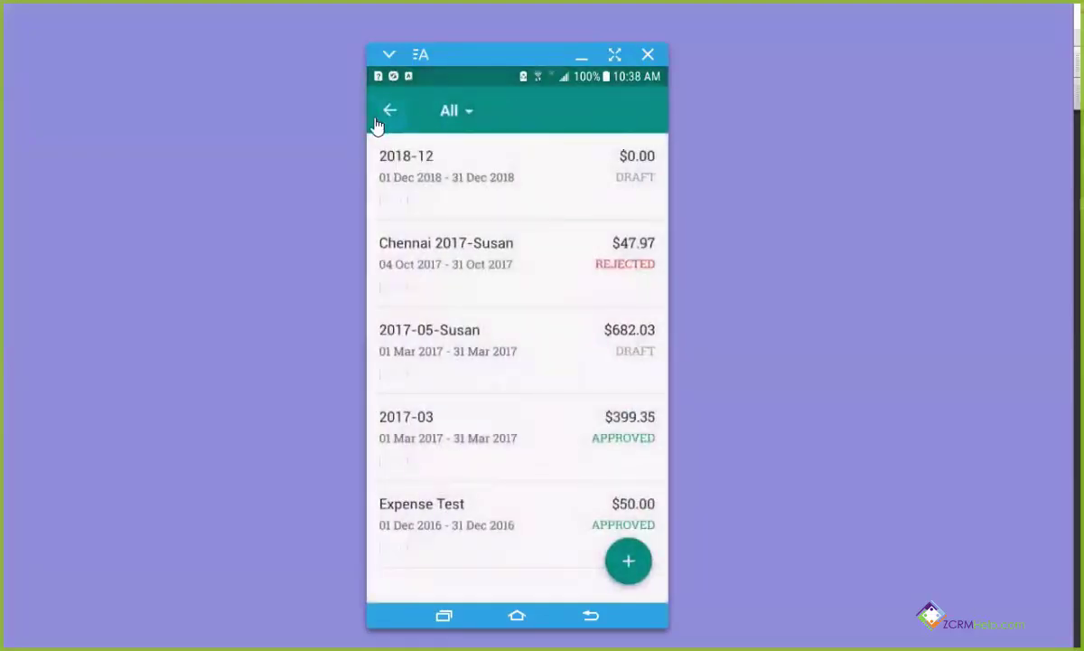
left_click(390, 112)
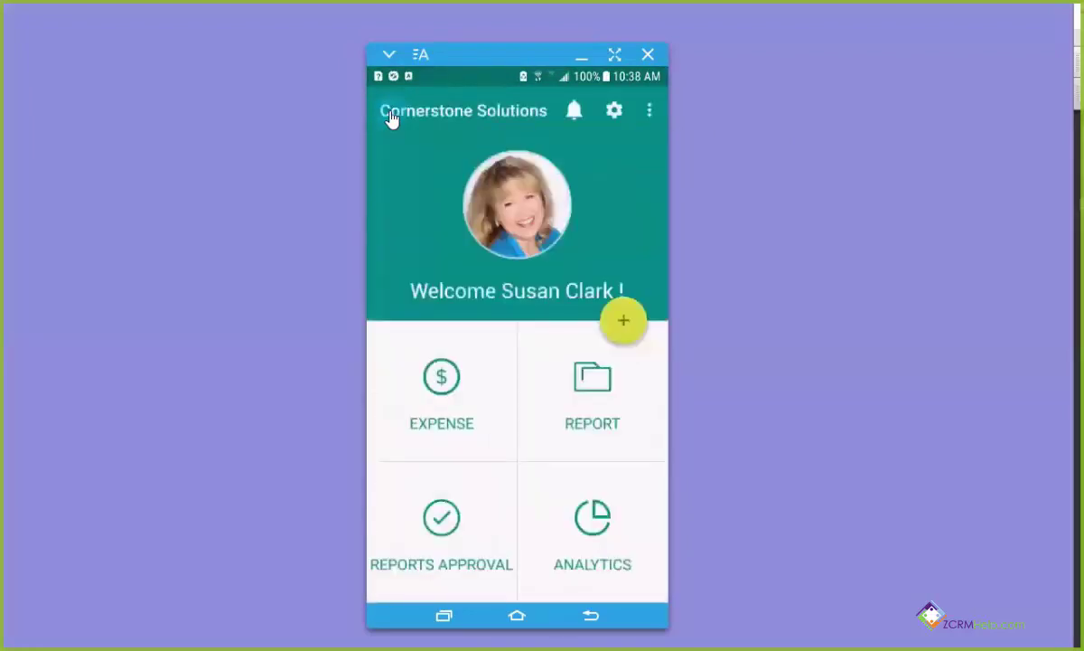
left_click(625, 325)
left_click(452, 381)
left_click(625, 327)
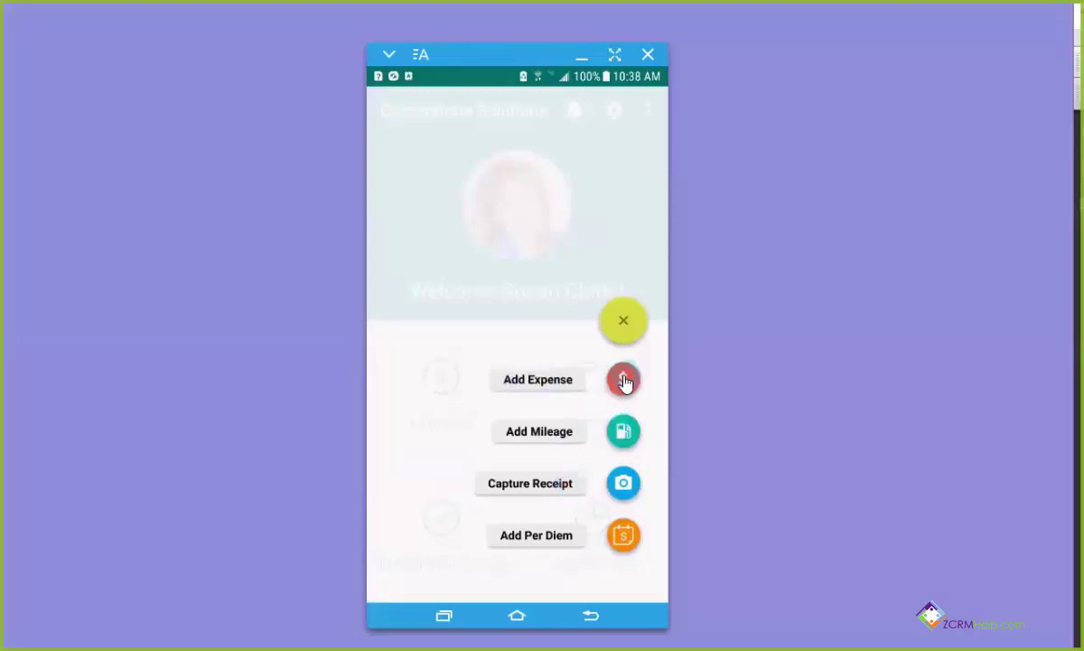
Start a new expense with Wendys as the merchant.
left_click(547, 387)
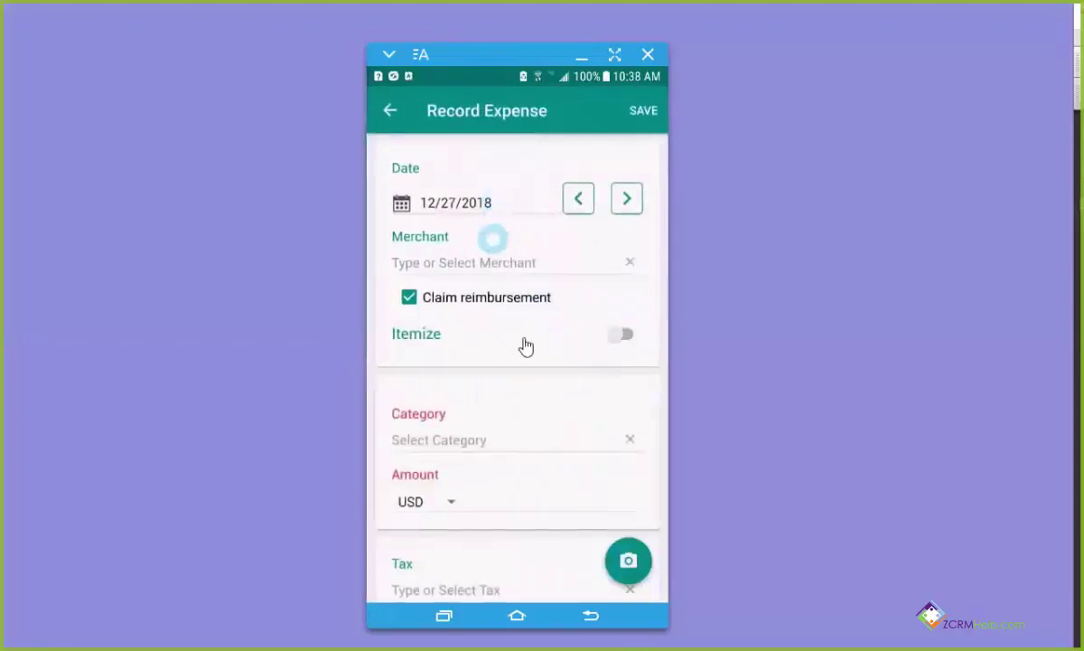
left_click(506, 264)
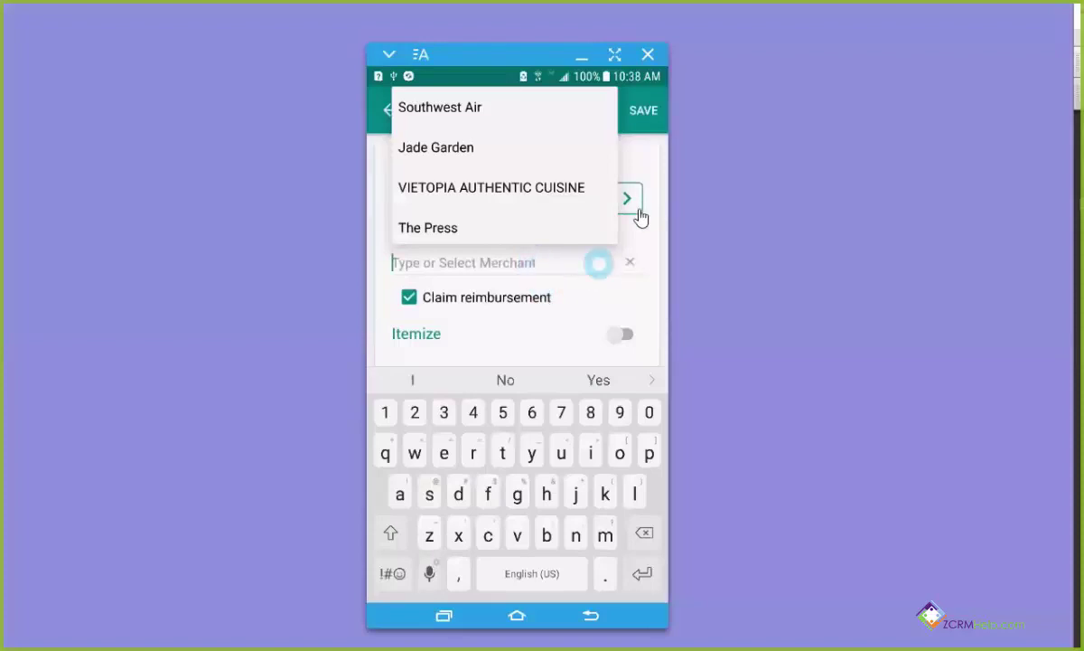
left_click(637, 170)
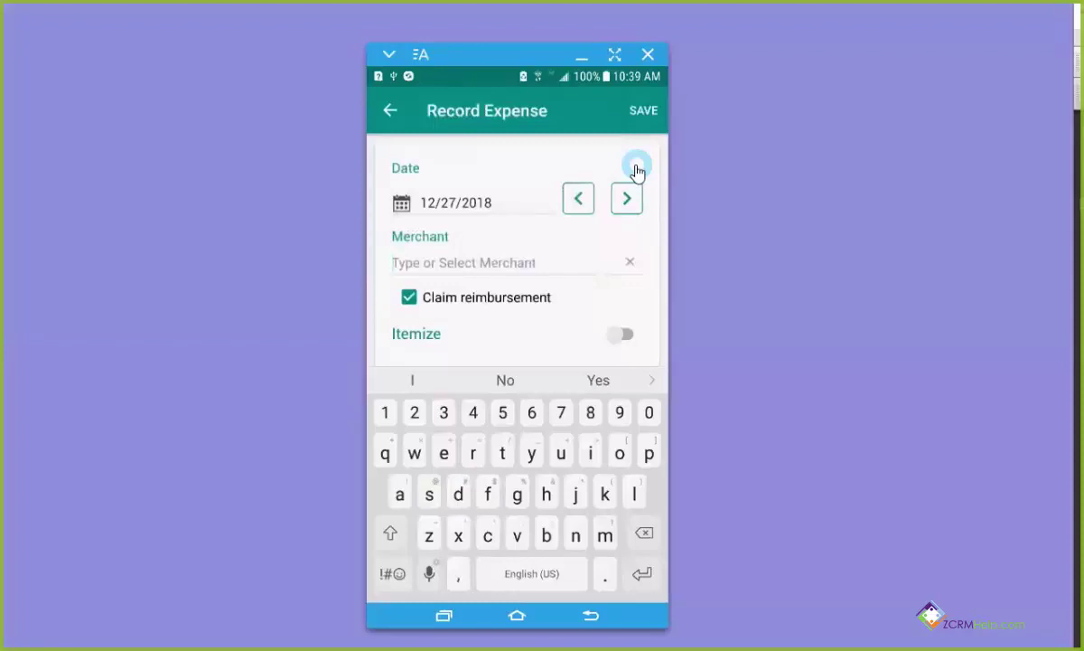
type("Wendys")
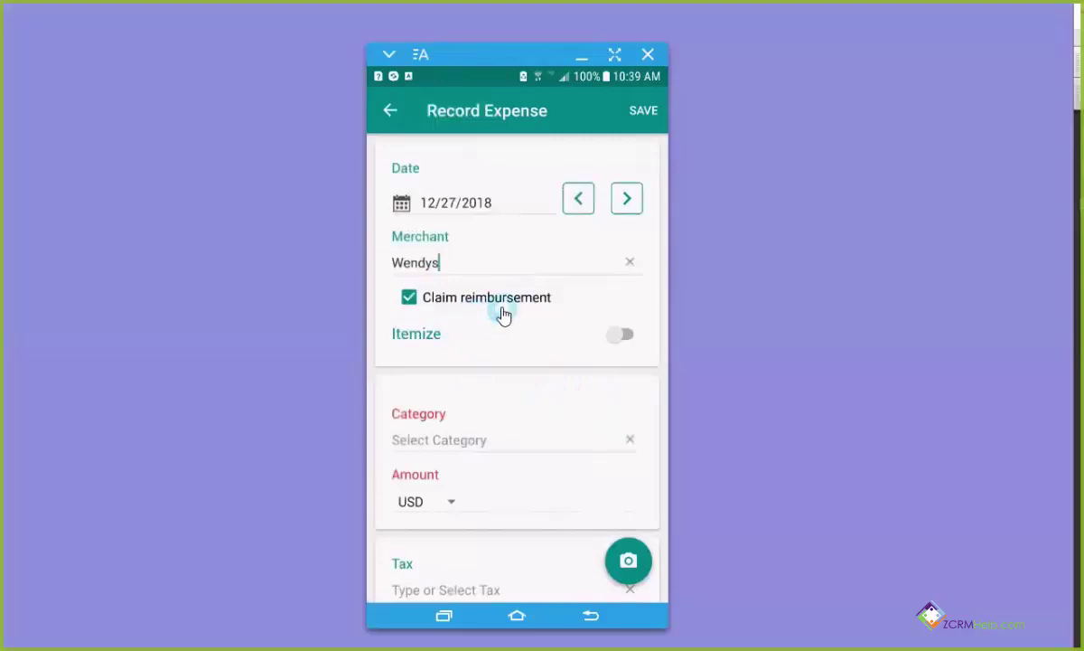
left_click_drag(503, 314, 481, 264)
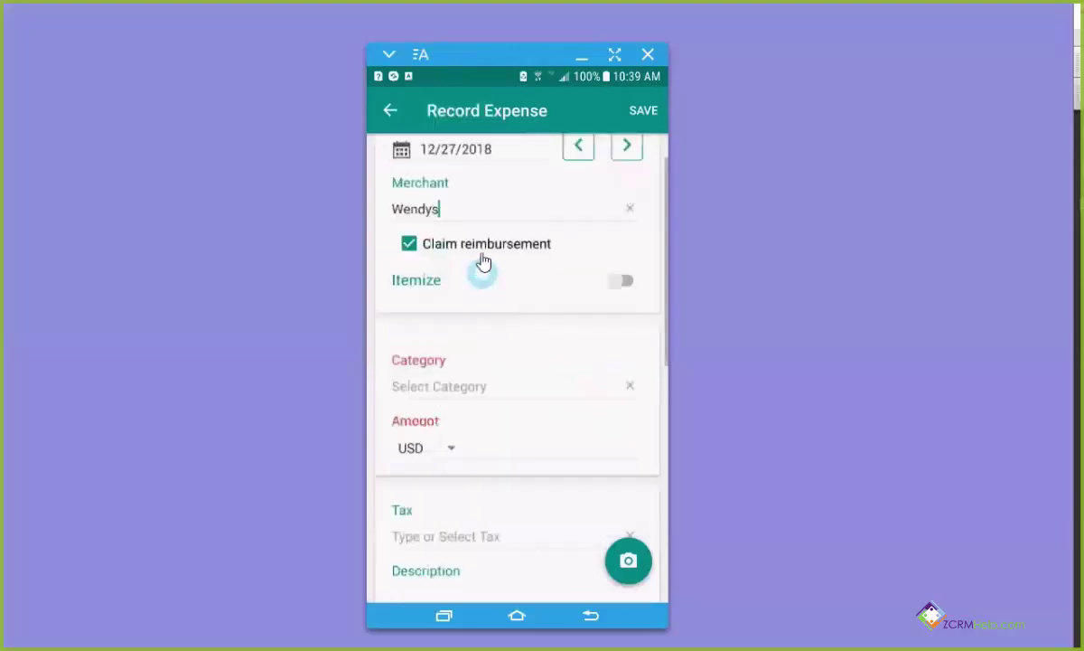
Toggle Claim reimbursement off and back on so the expense stays reimbursable.
left_click(409, 245)
left_click(408, 245)
left_click(409, 245)
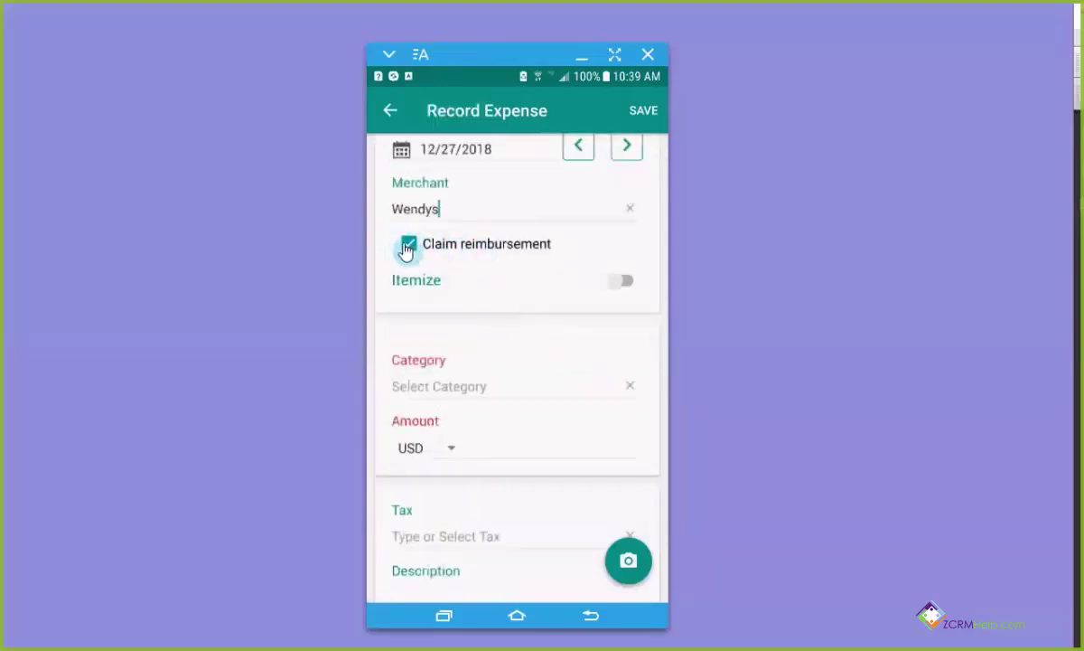
left_click(408, 245)
left_click(409, 247)
mouse_move(411, 251)
left_mouse_down()
mouse_move(468, 246)
mouse_move(469, 255)
left_mouse_up()
scroll(488, 328, "down", 1)
scroll(488, 328, "down", 2)
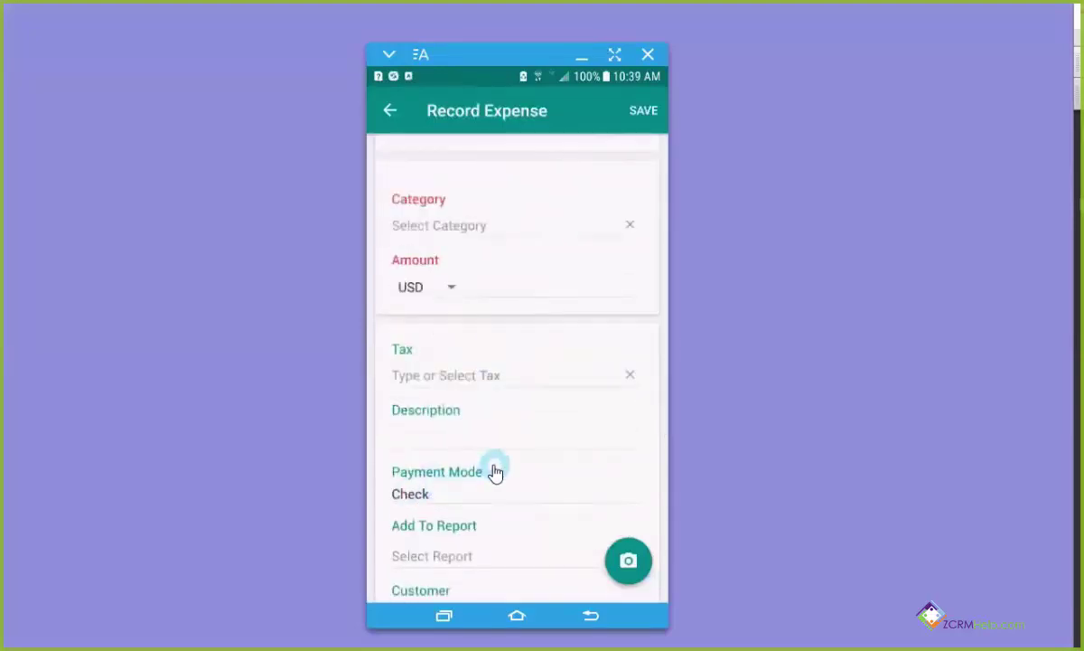
scroll(493, 472, "up", 4)
left_click(408, 298)
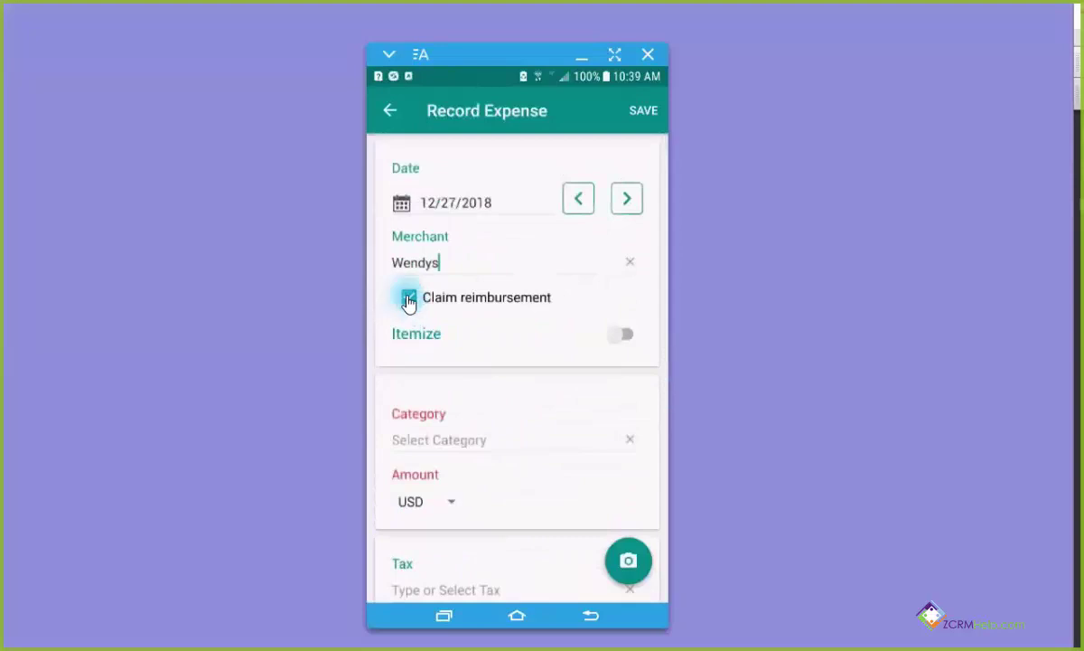
scroll(542, 350, "down", 5)
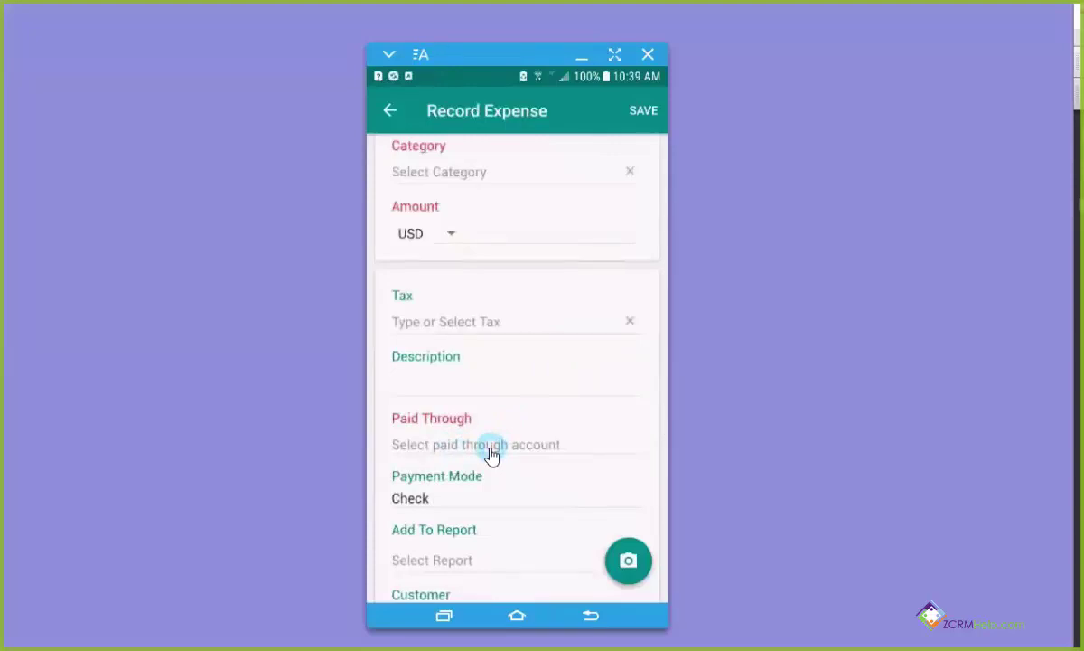
scroll(492, 454, "up", 4)
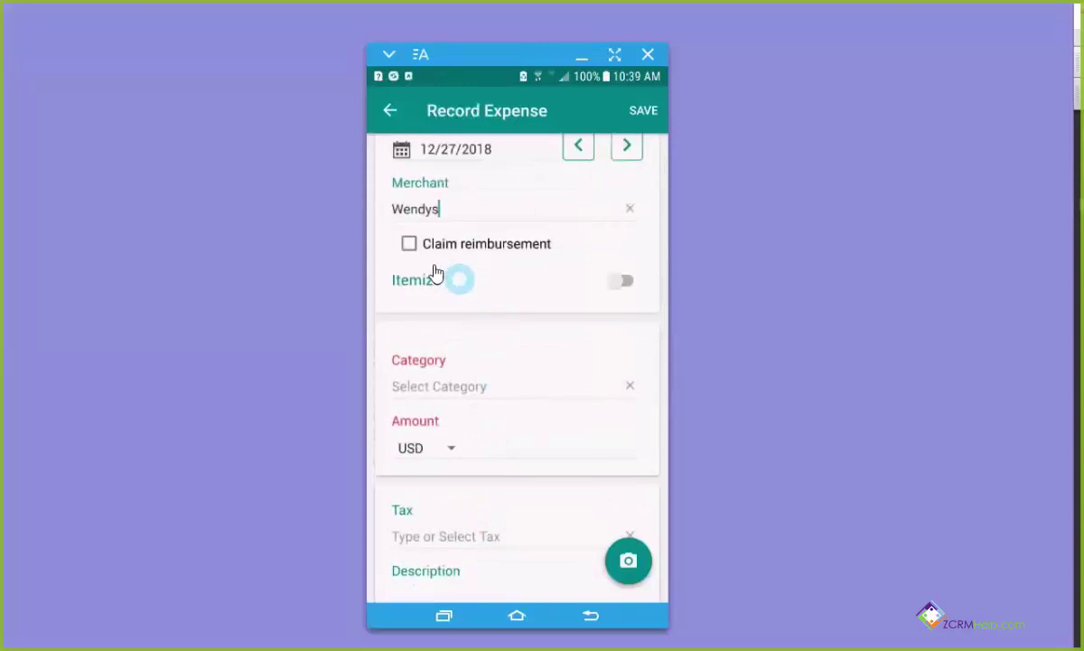
left_click(410, 252)
Choose Meals at 100% from the category list for the Wendys expense.
scroll(492, 366, "down", 1)
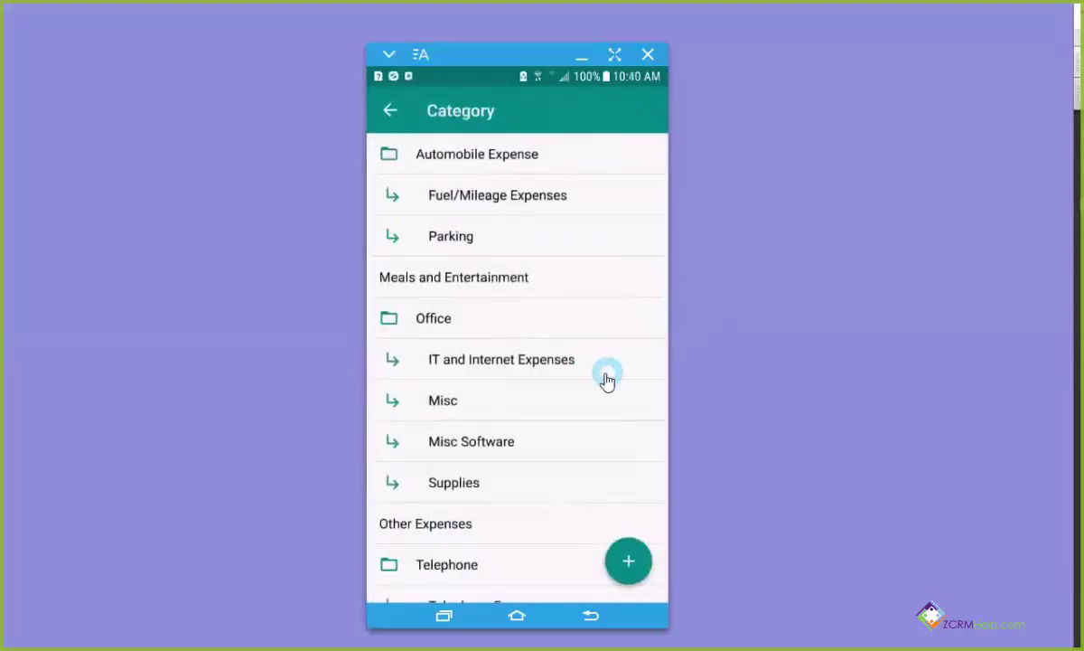
scroll(607, 384, "down", 5)
scroll(611, 389, "down", 1)
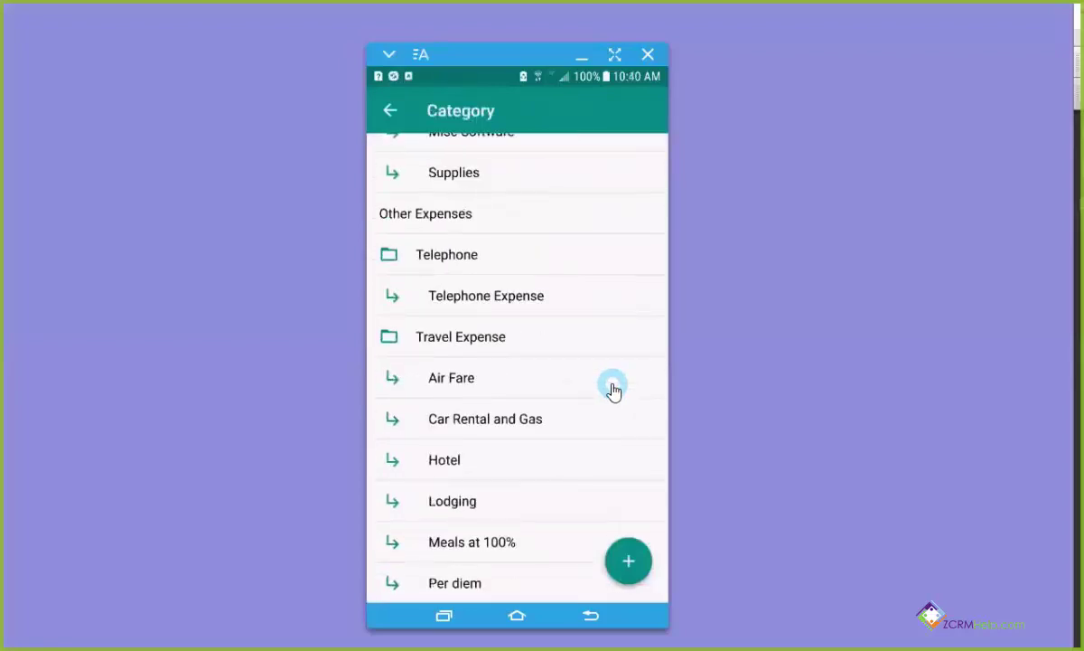
left_click(474, 549)
left_click_drag(634, 402, 497, 343)
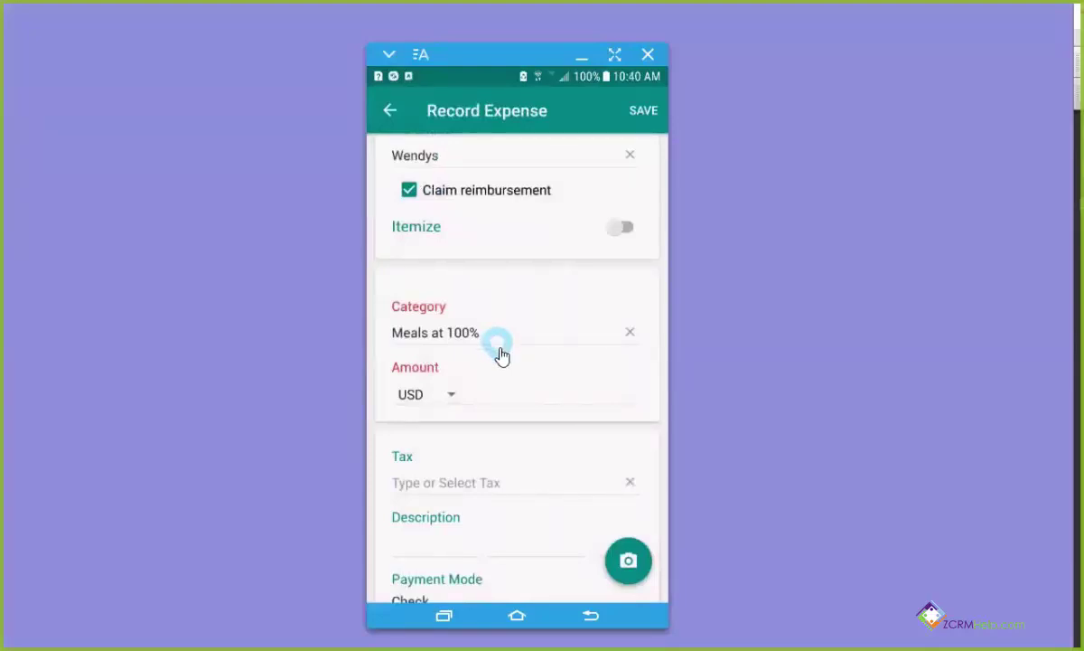
Begin entering the expense amount as 15.
scroll(501, 356, "down", 2)
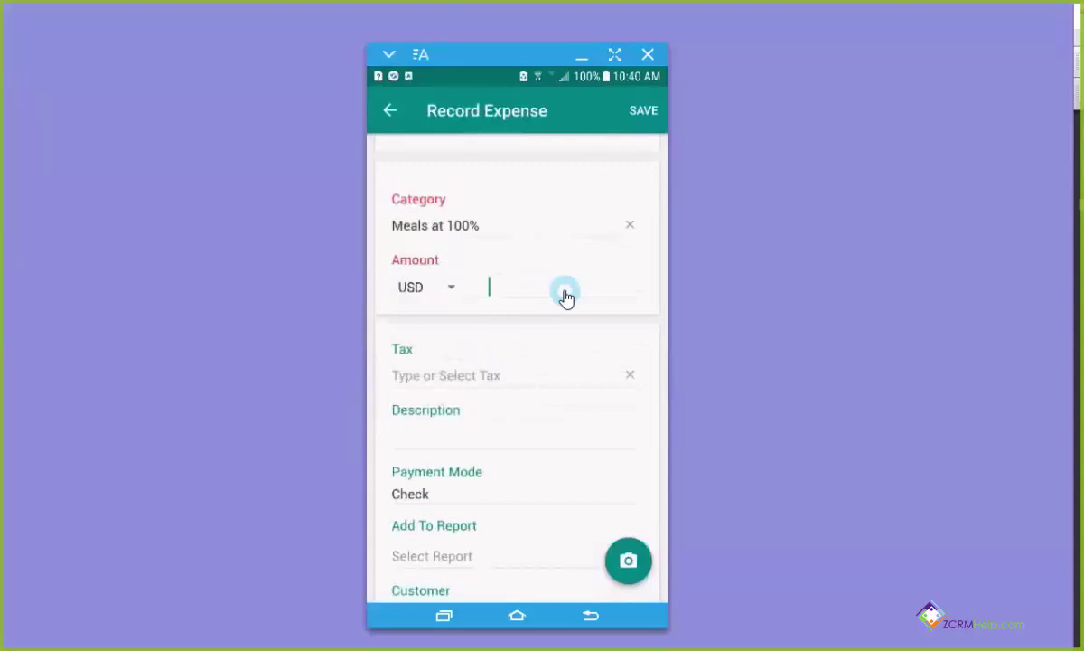
type("15.11")
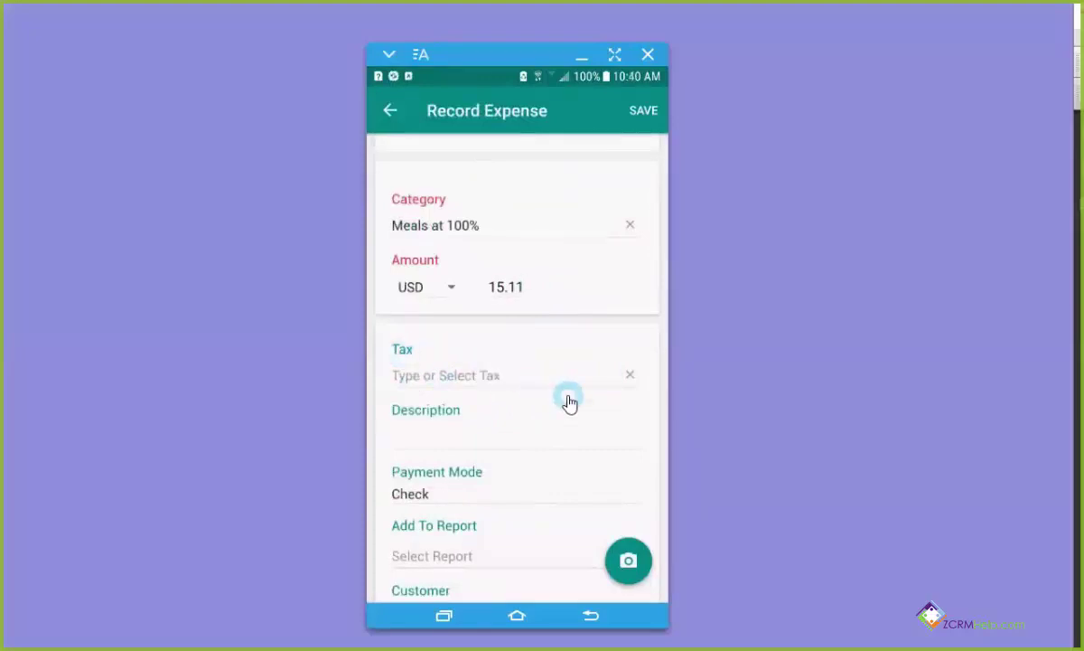
scroll(569, 402, "down", 2)
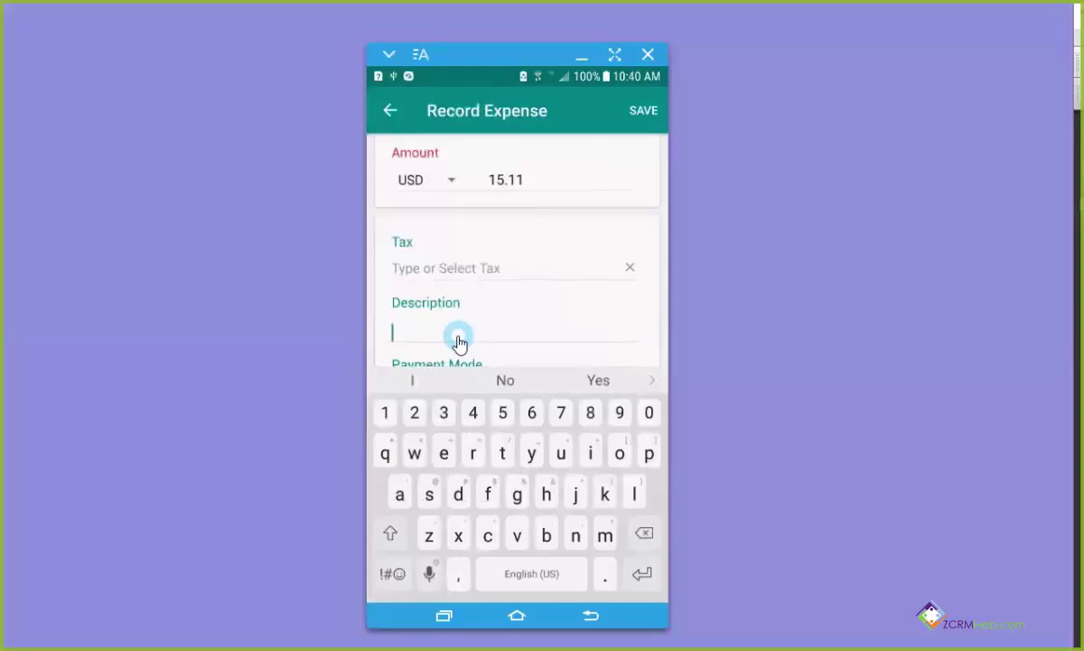
scroll(458, 340, "up", 5)
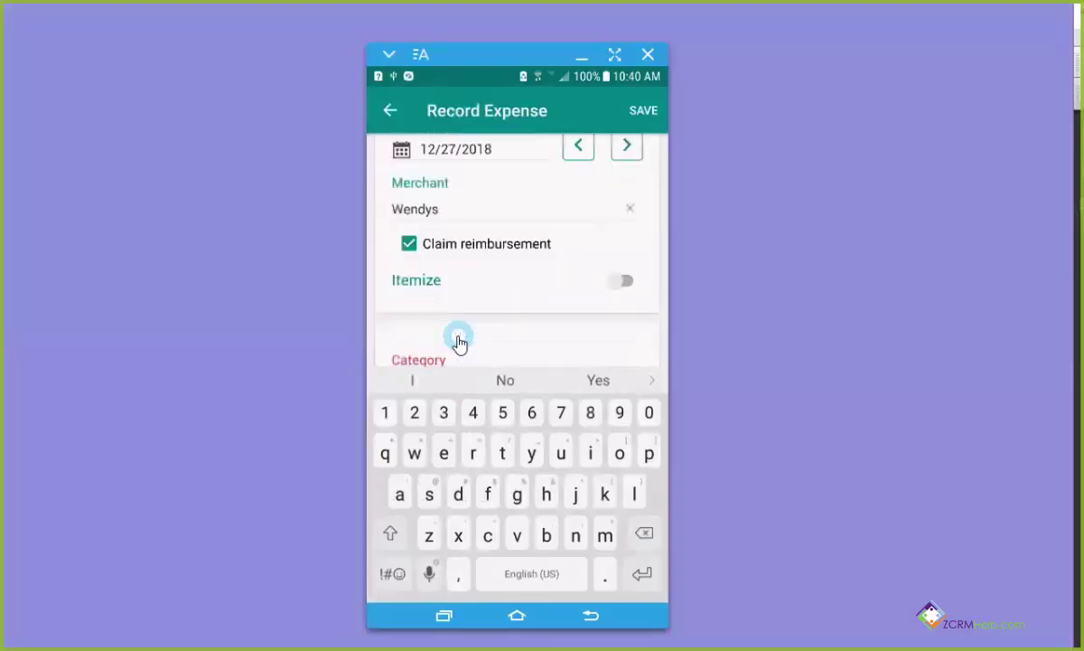
scroll(458, 341, "up", 1)
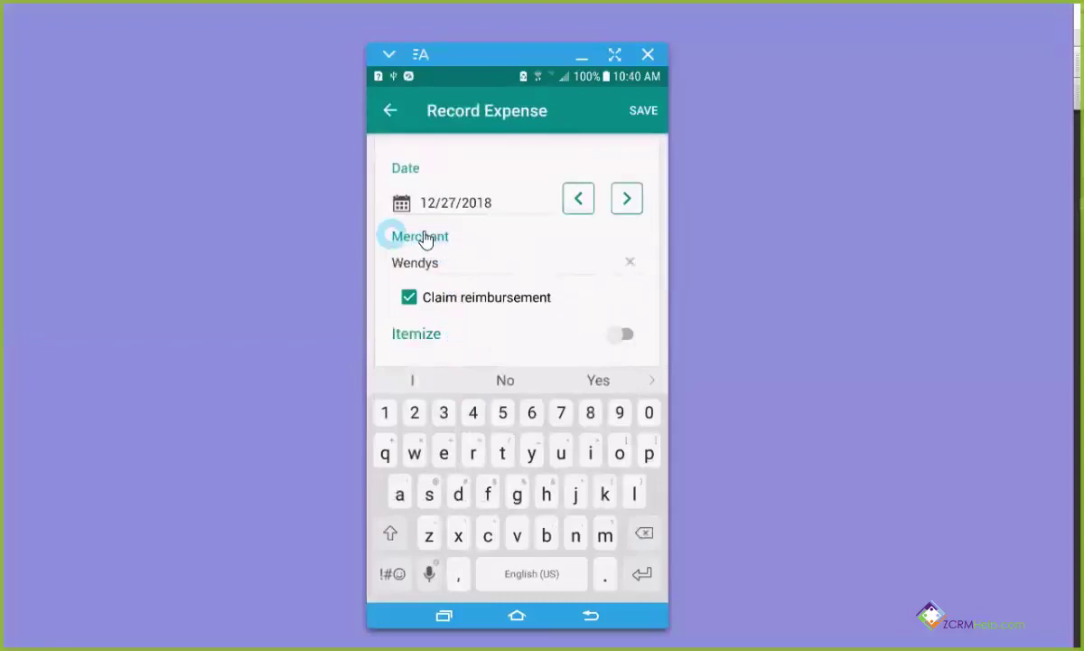
scroll(551, 307, "down", 5)
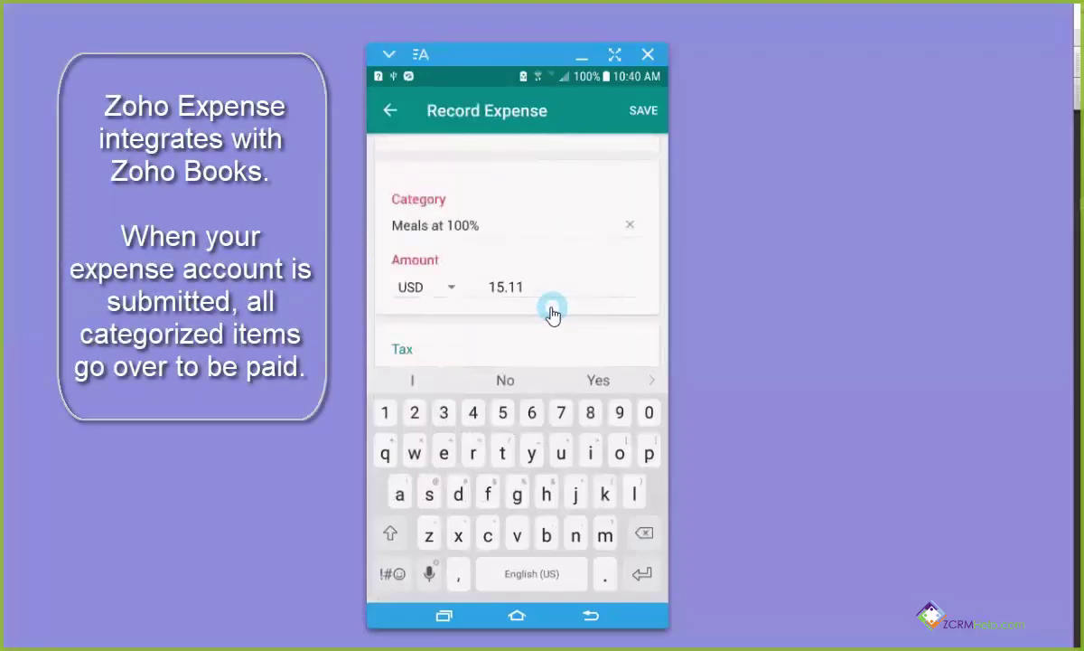
scroll(553, 313, "down", 3)
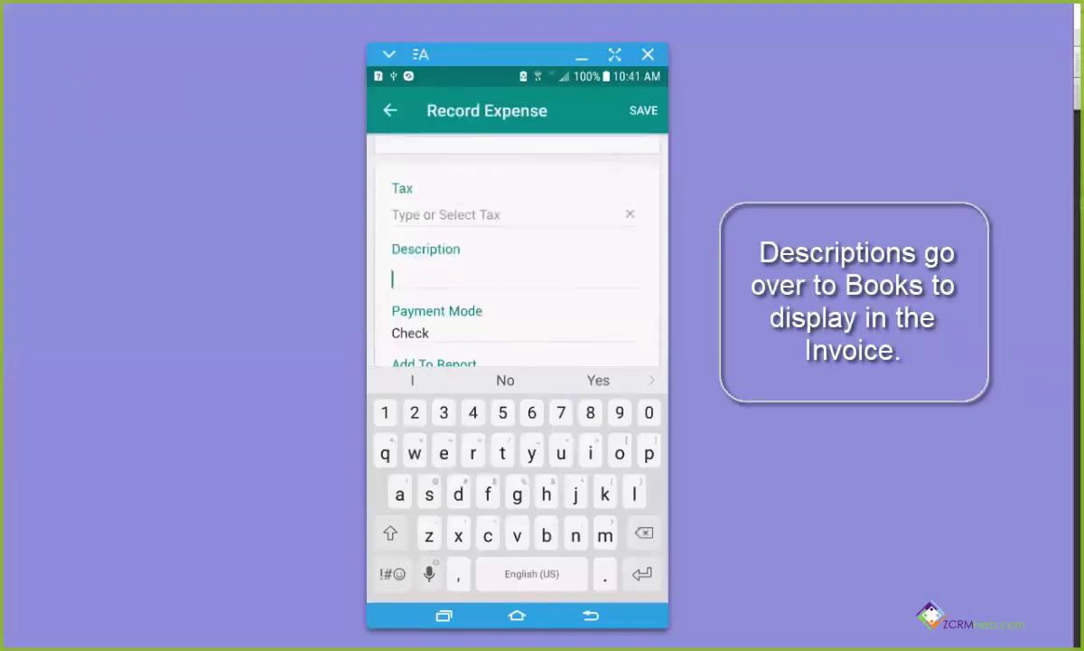
Describe the expense as '12/27/2018 Wndys Lunch' and set the payment mode to Cash.
left_click(441, 281)
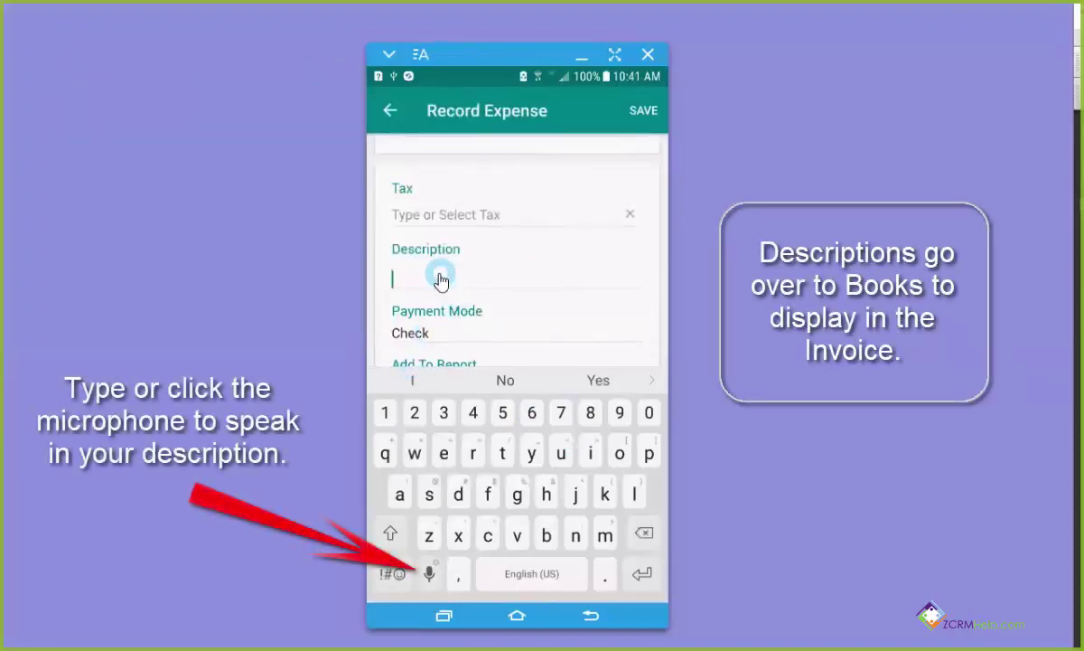
type("12/27/2018 W")
left_click(581, 281)
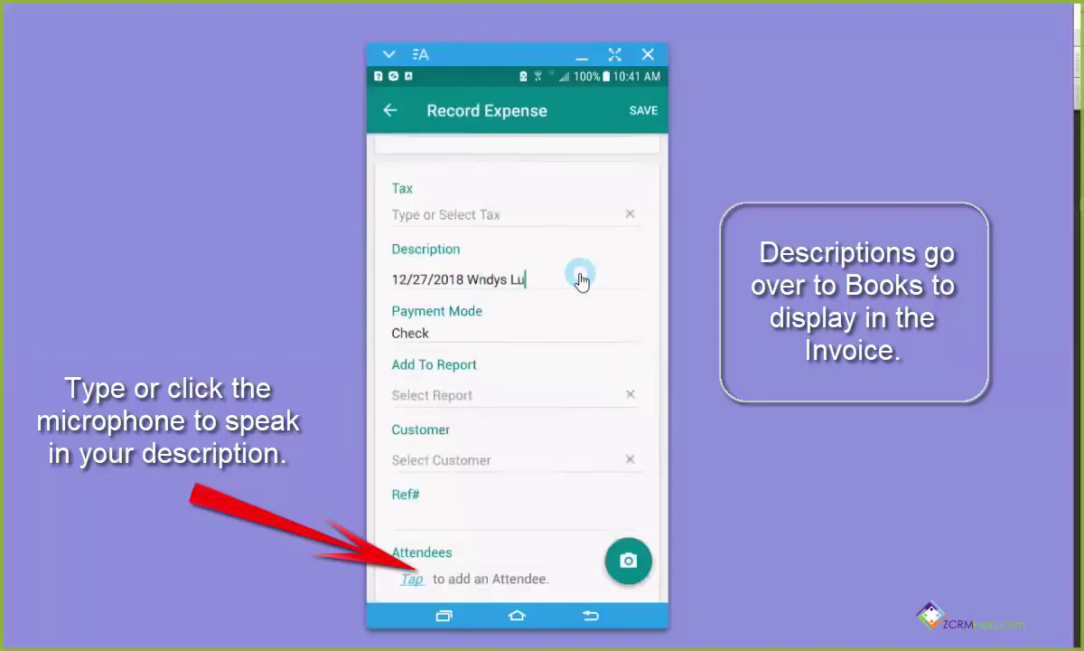
left_click(444, 339)
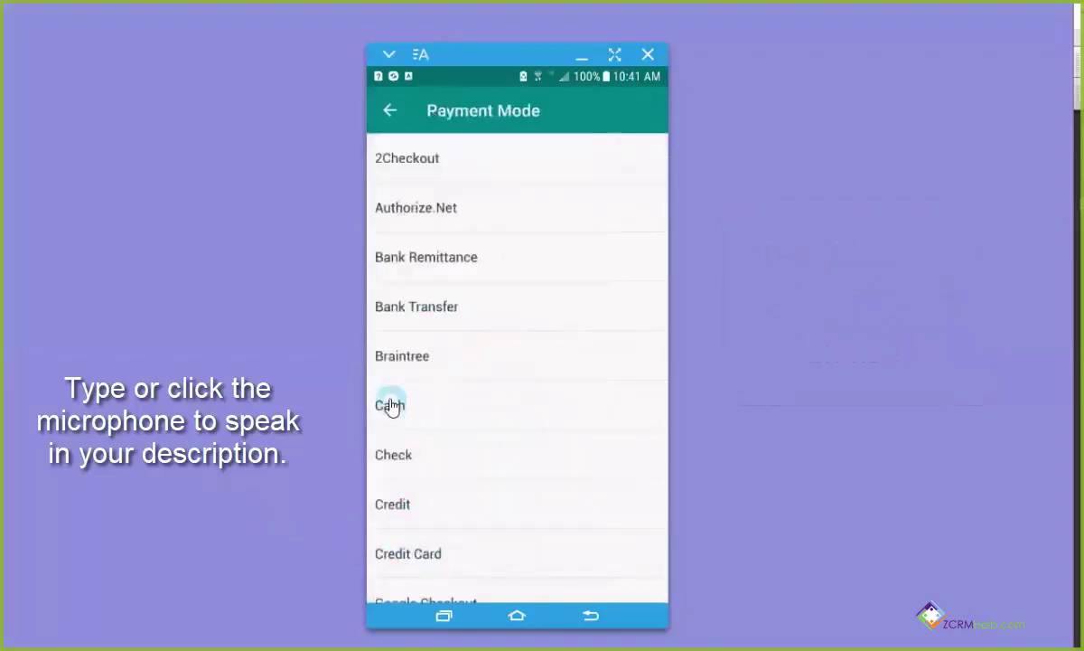
left_click(506, 405)
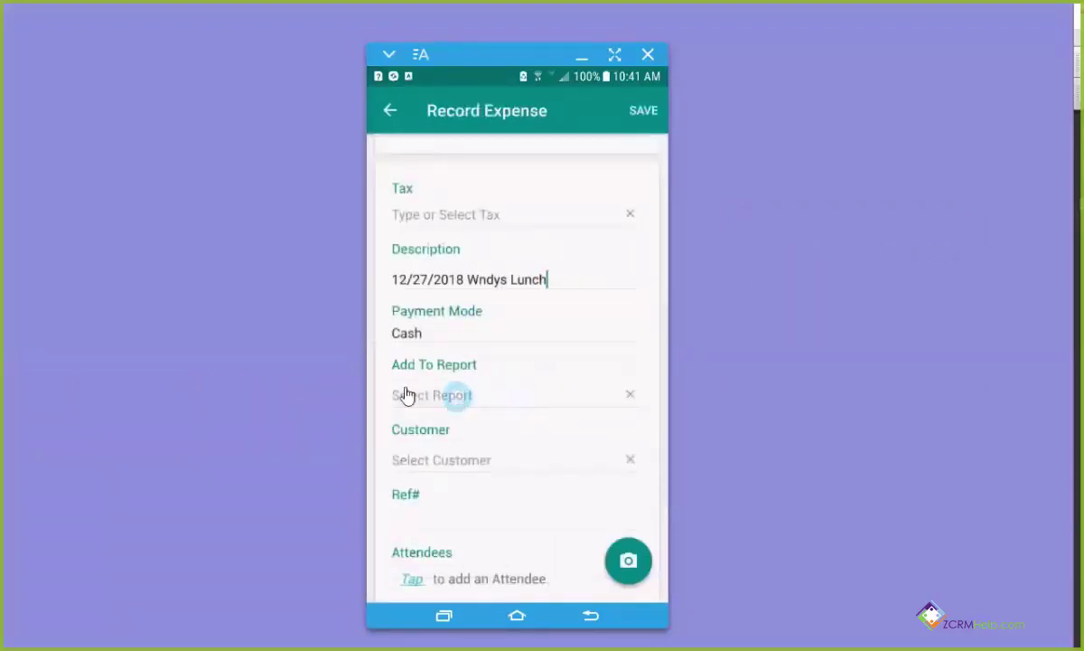
Add the Wendys expense to report 2018-12 and assign it to Yellow Jersey Bikes.
left_click(451, 396)
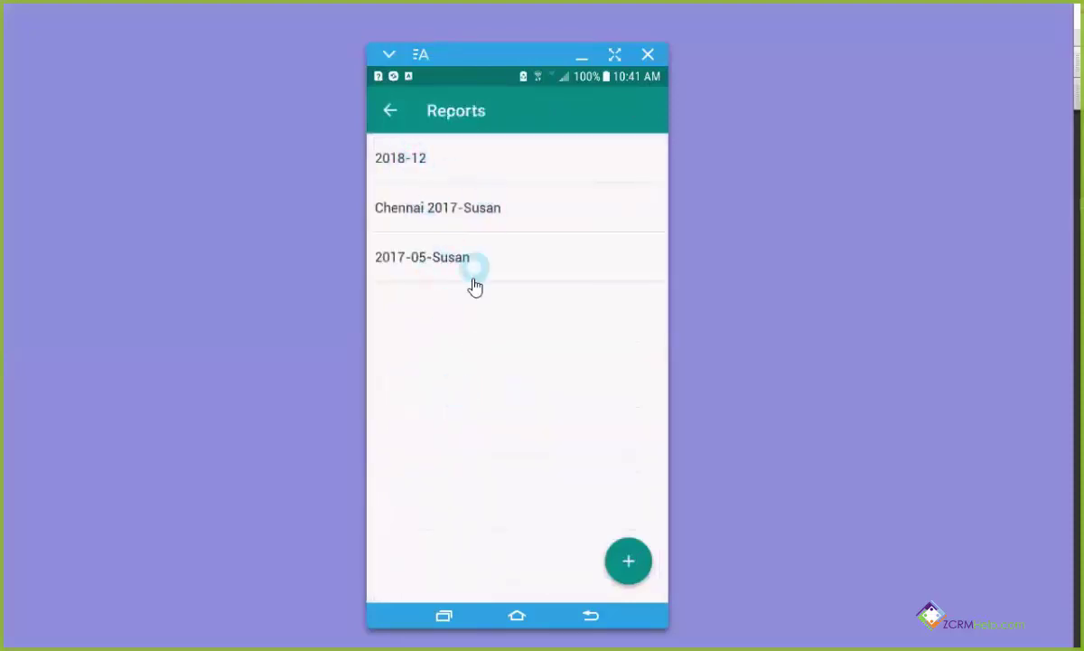
left_click(402, 162)
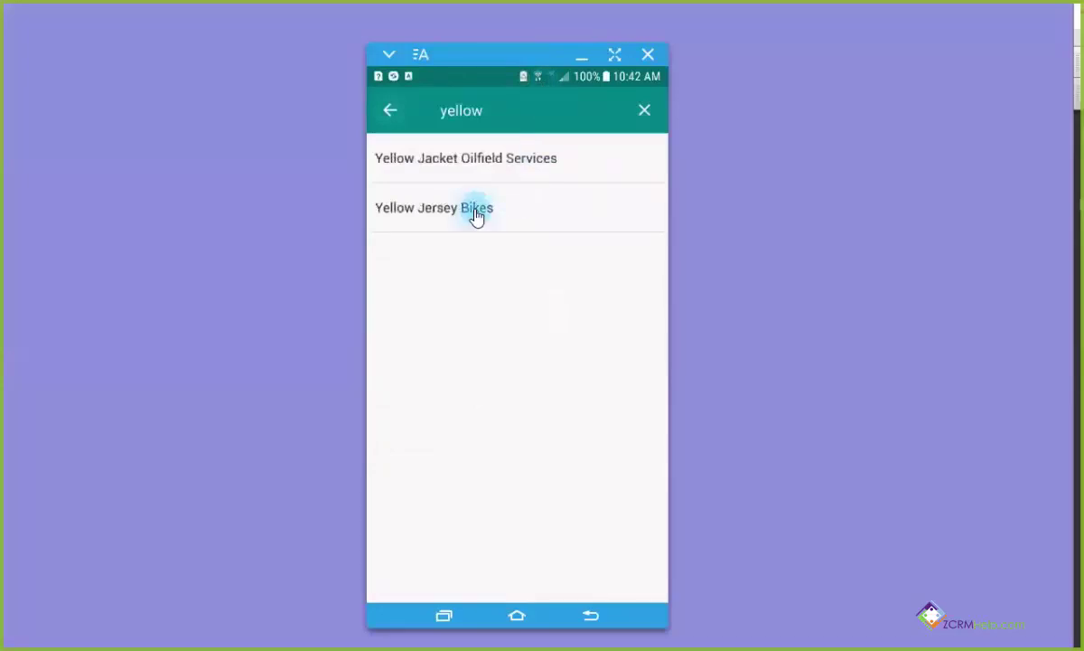
left_click(537, 486)
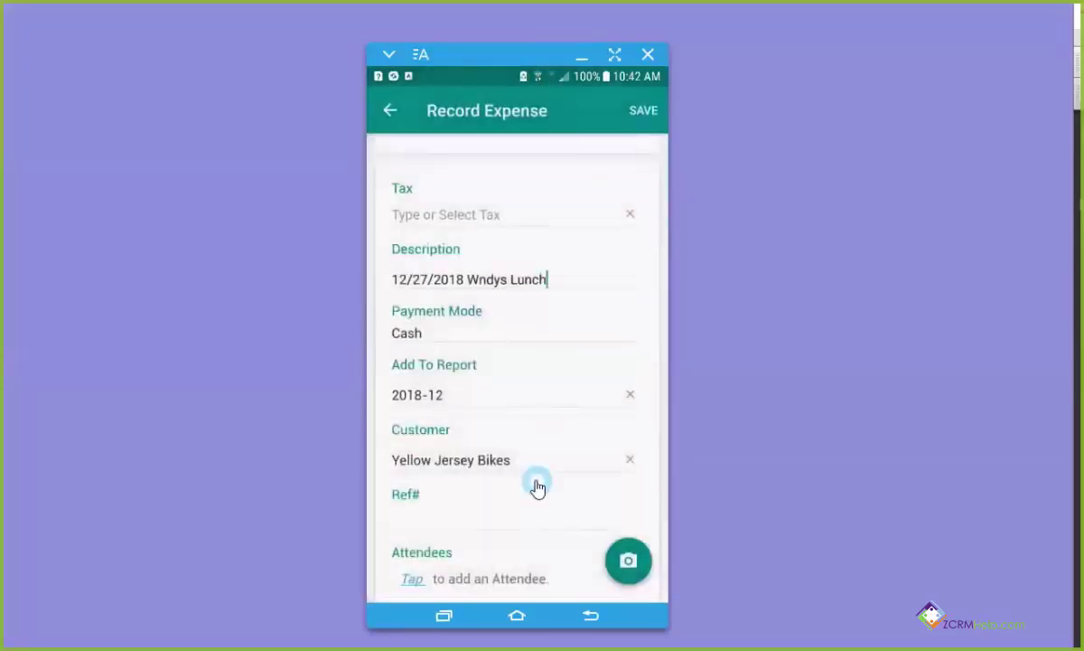
scroll(536, 485, "down", 2)
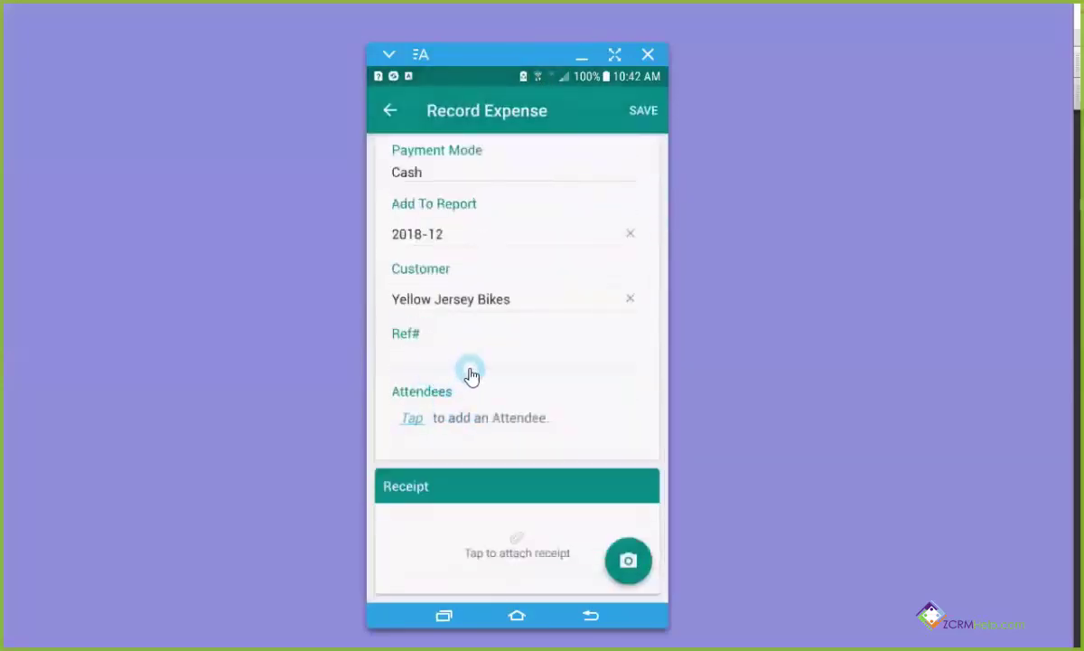
left_click(464, 361)
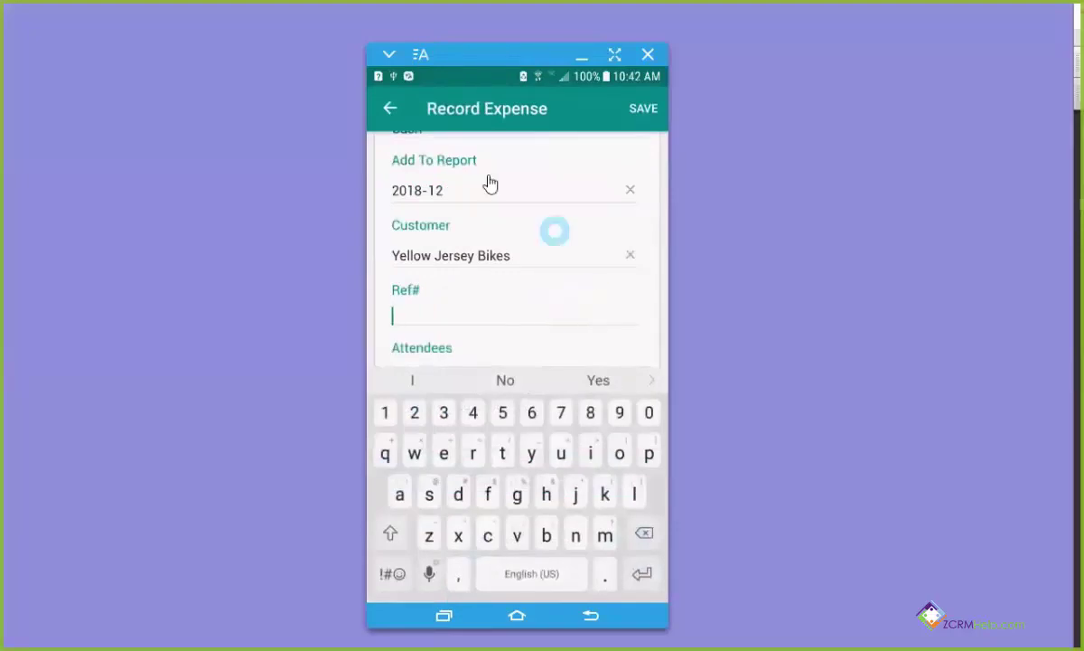
key("Escape")
left_click(412, 380)
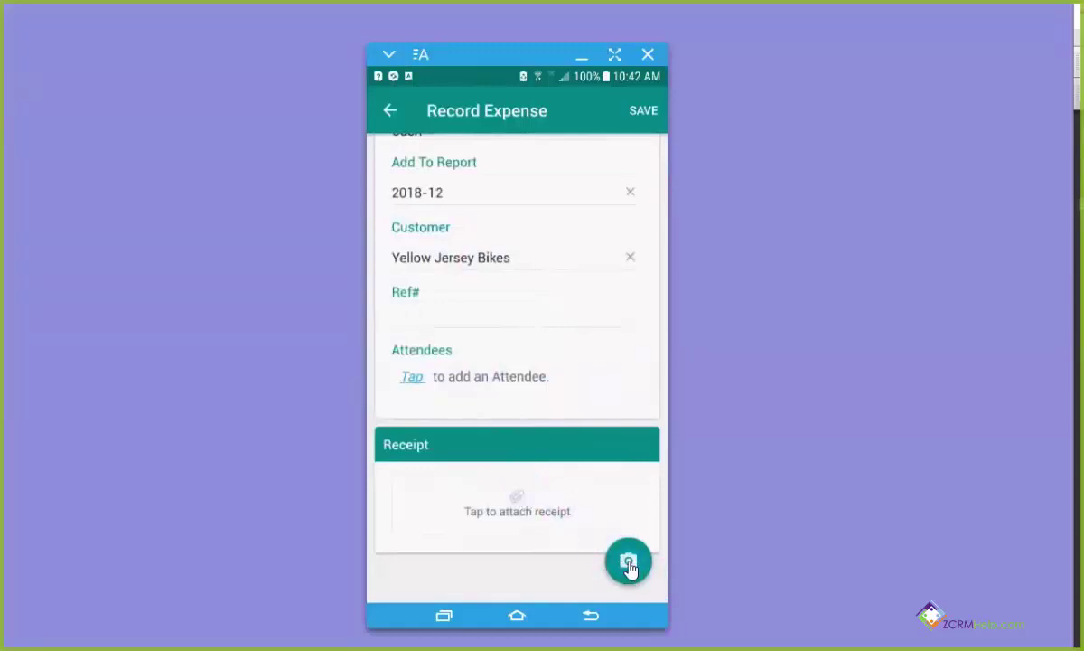
Photograph and attach the Wendy's receipt, then save the USD 15.11 lunch expense.
left_click(630, 565)
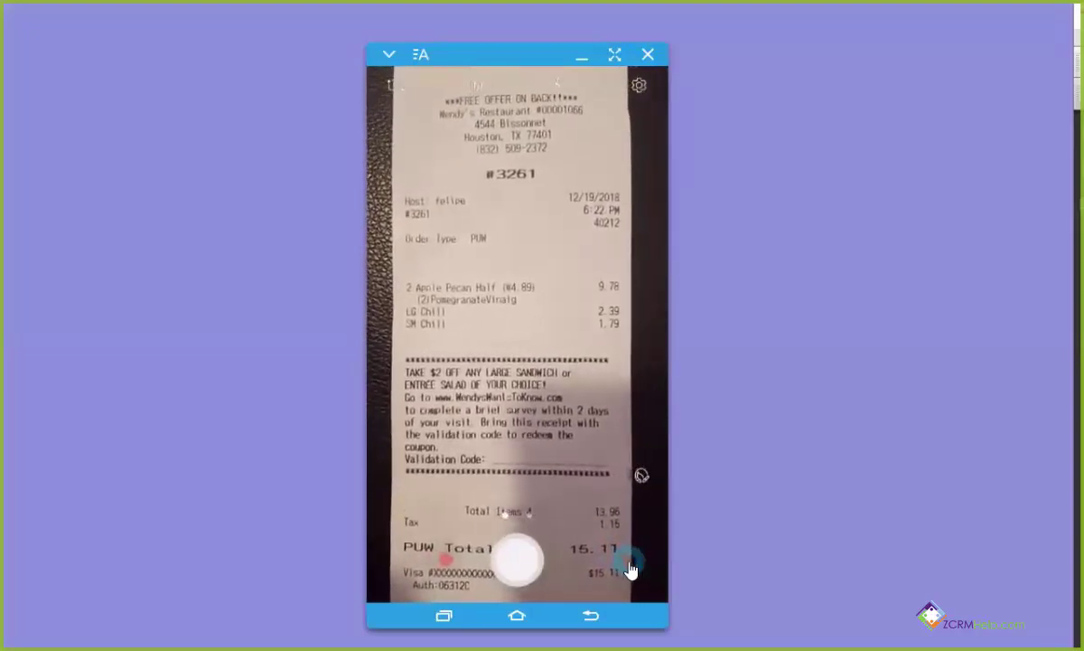
left_click(631, 567)
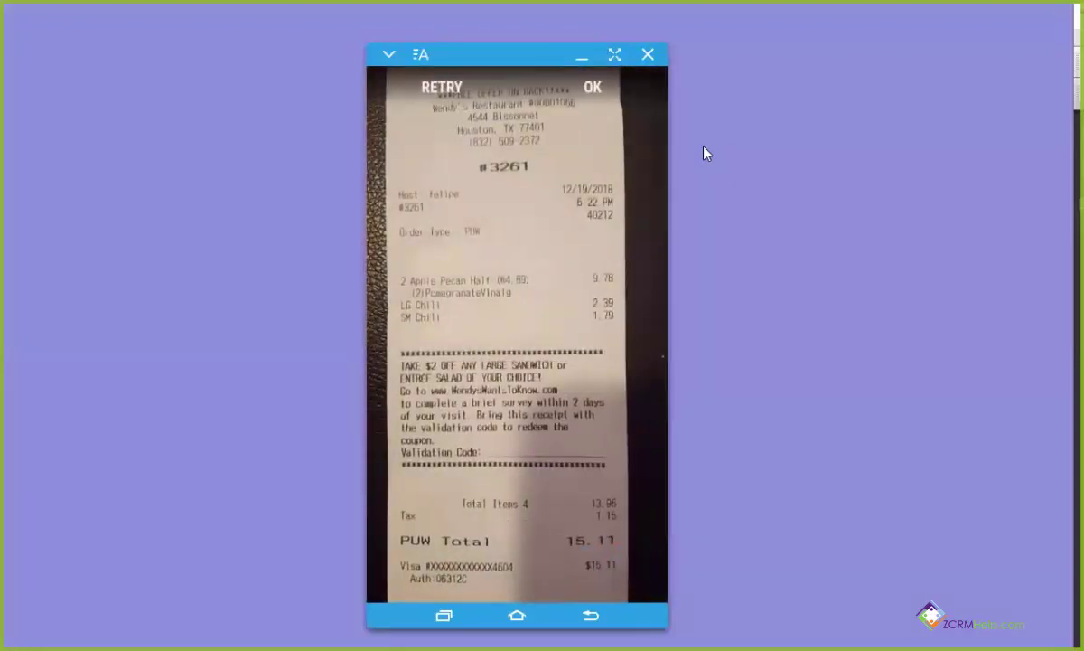
left_click(589, 94)
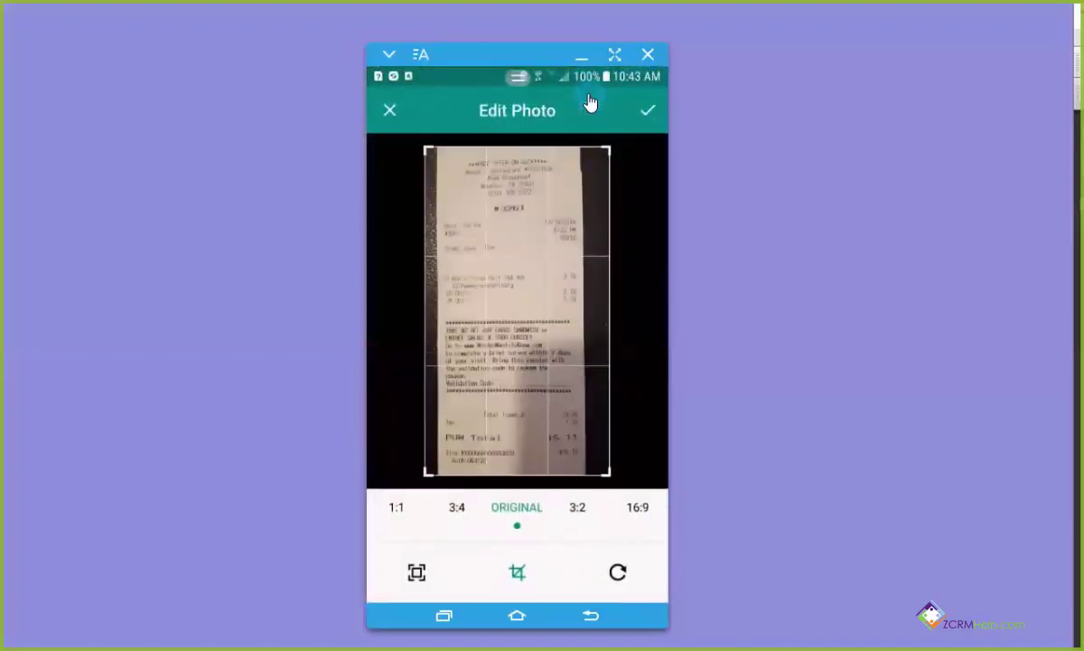
left_click(647, 112)
left_click_drag(588, 408, 577, 456)
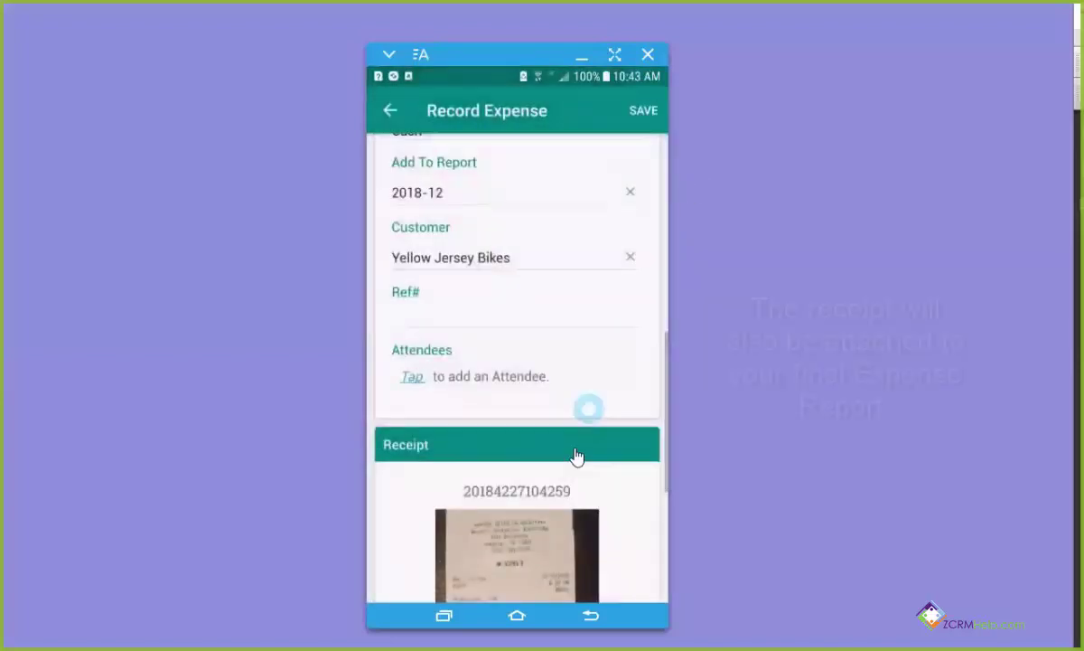
scroll(600, 491, "down", 5)
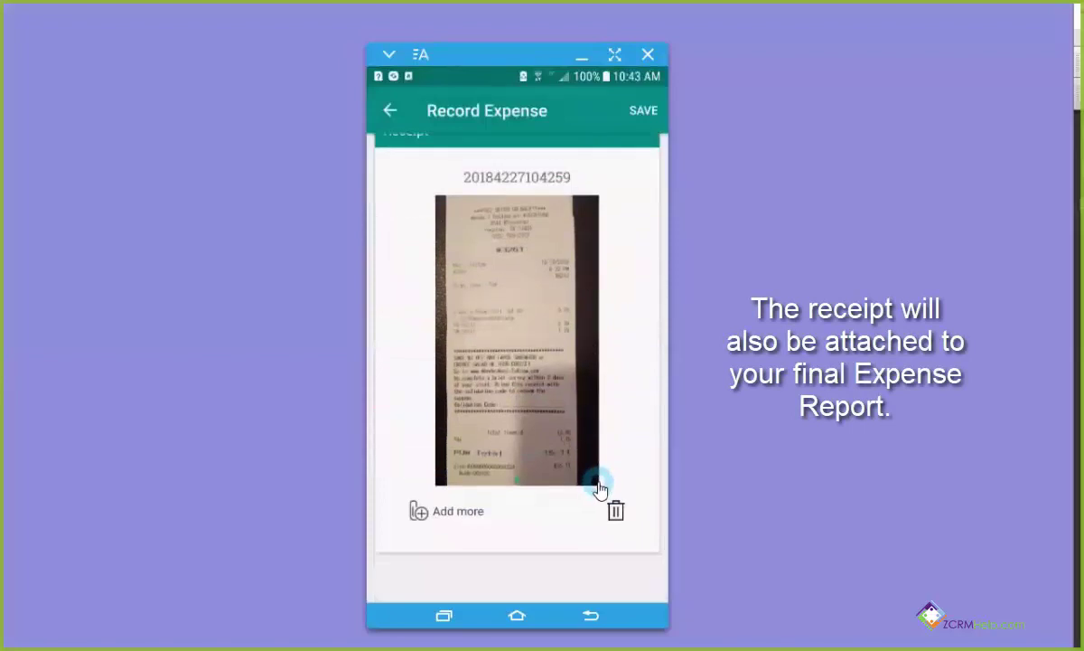
left_click_drag(599, 489, 634, 261)
left_click(642, 111)
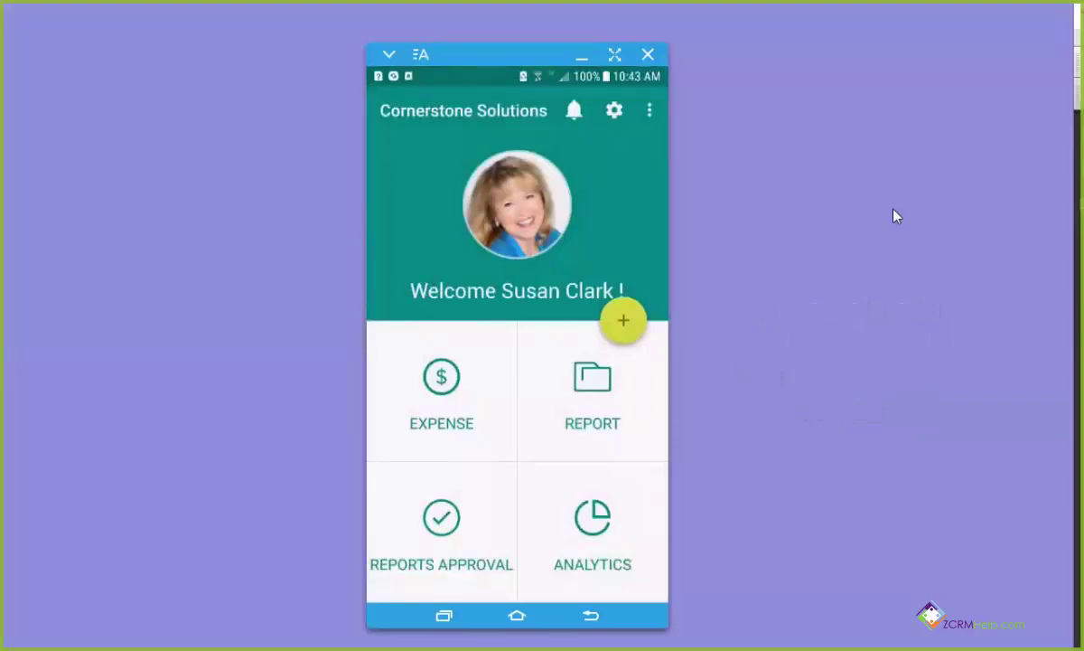
left_click(623, 322)
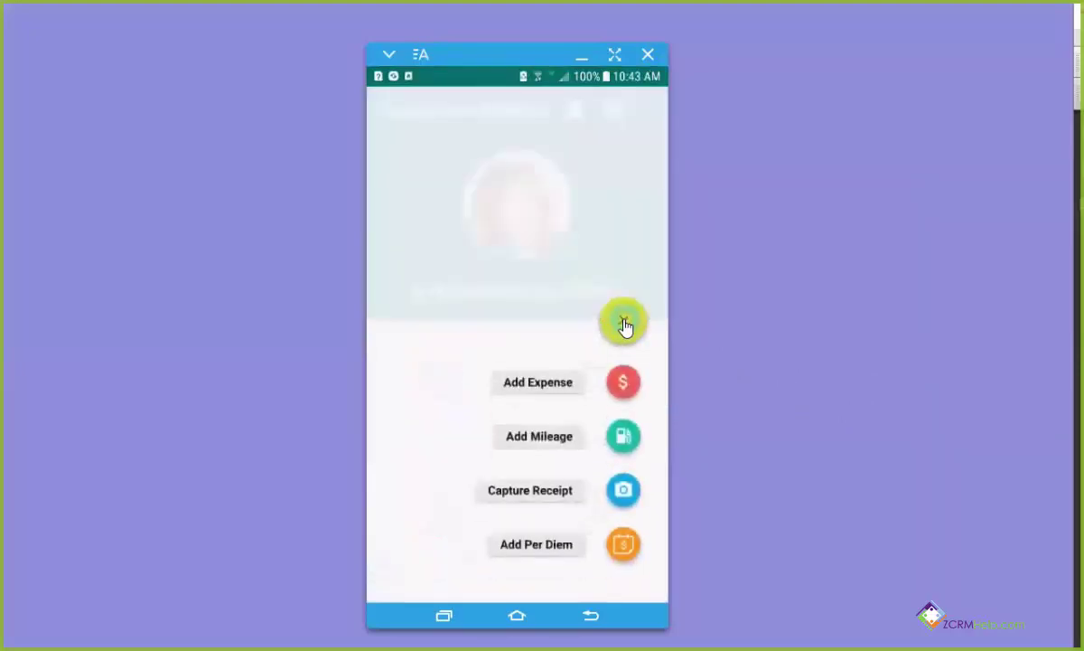
left_click(625, 483)
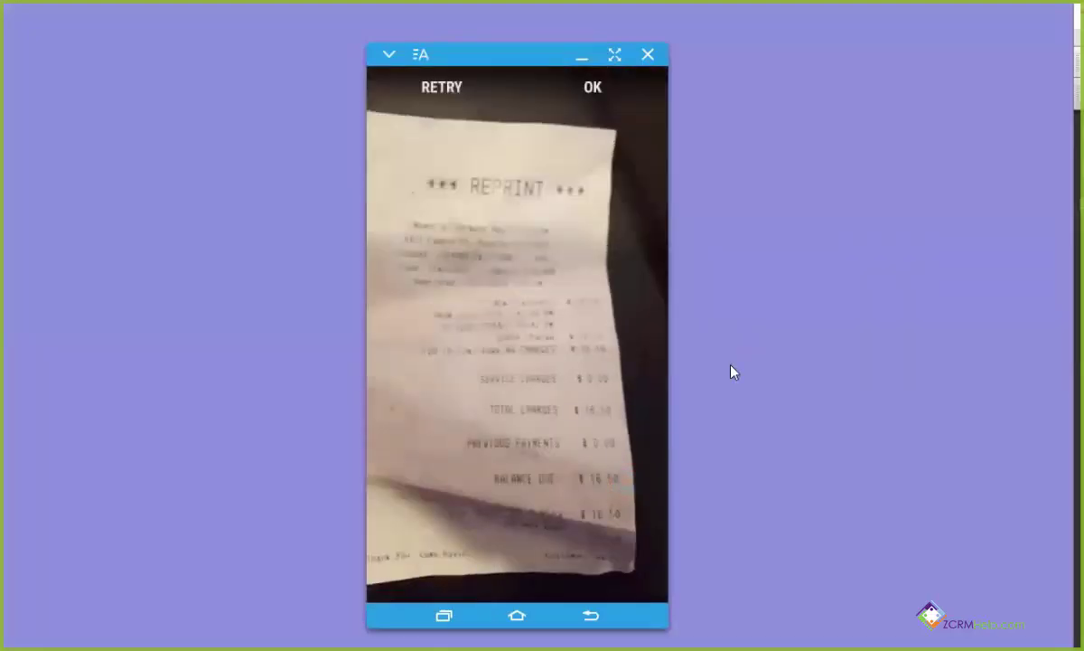
left_click(592, 88)
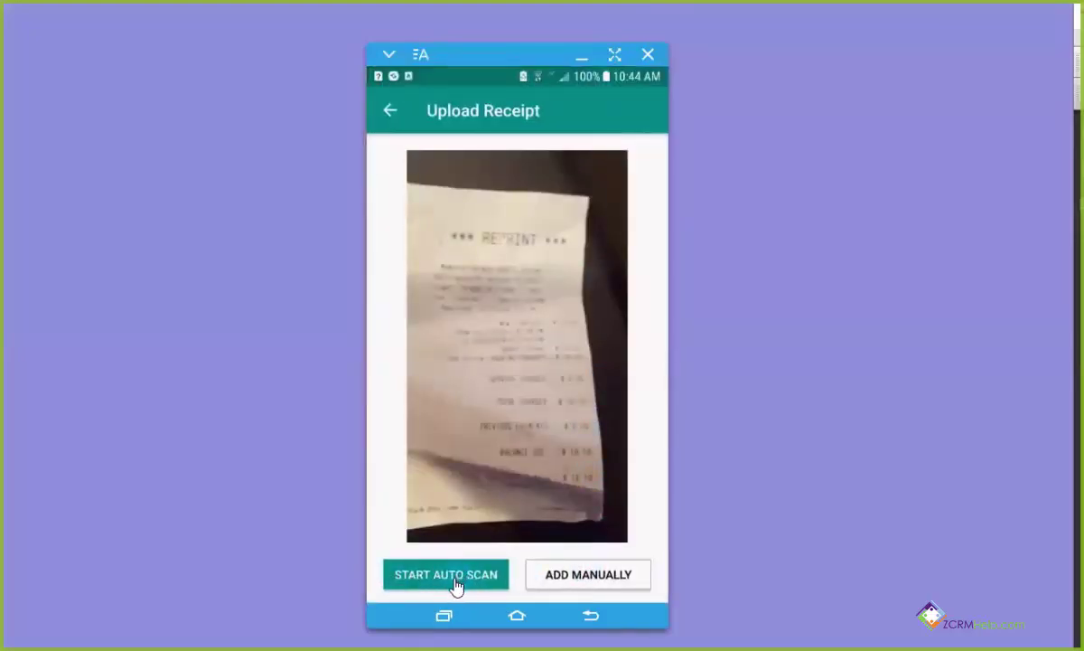
left_click(520, 431)
left_click(511, 233)
left_click(524, 456)
left_click(600, 573)
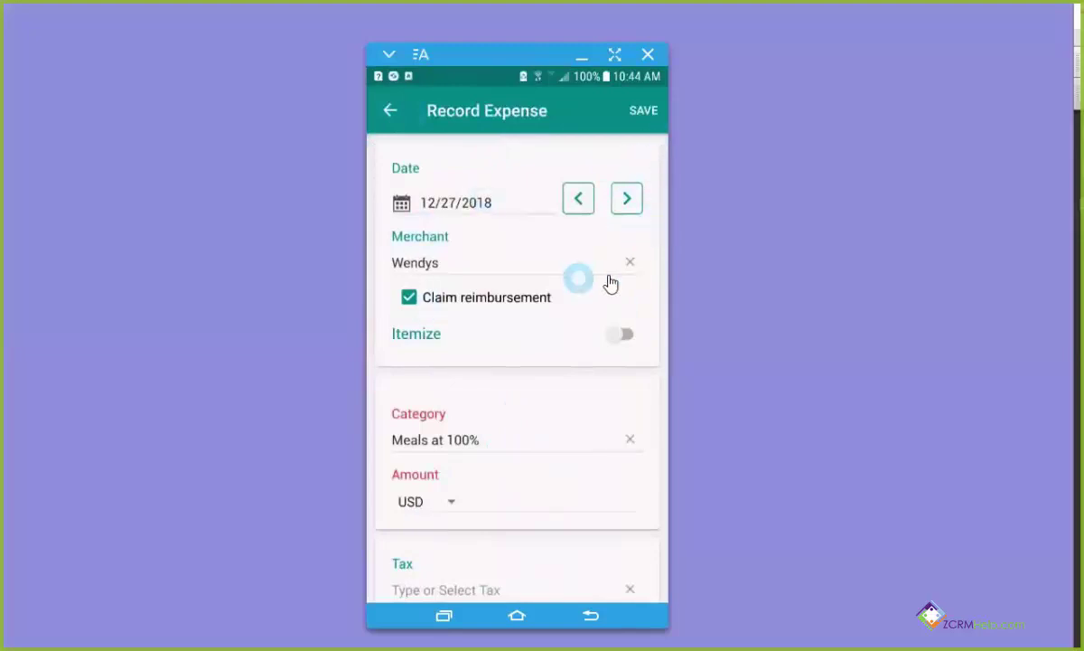
scroll(526, 486, "down", 2)
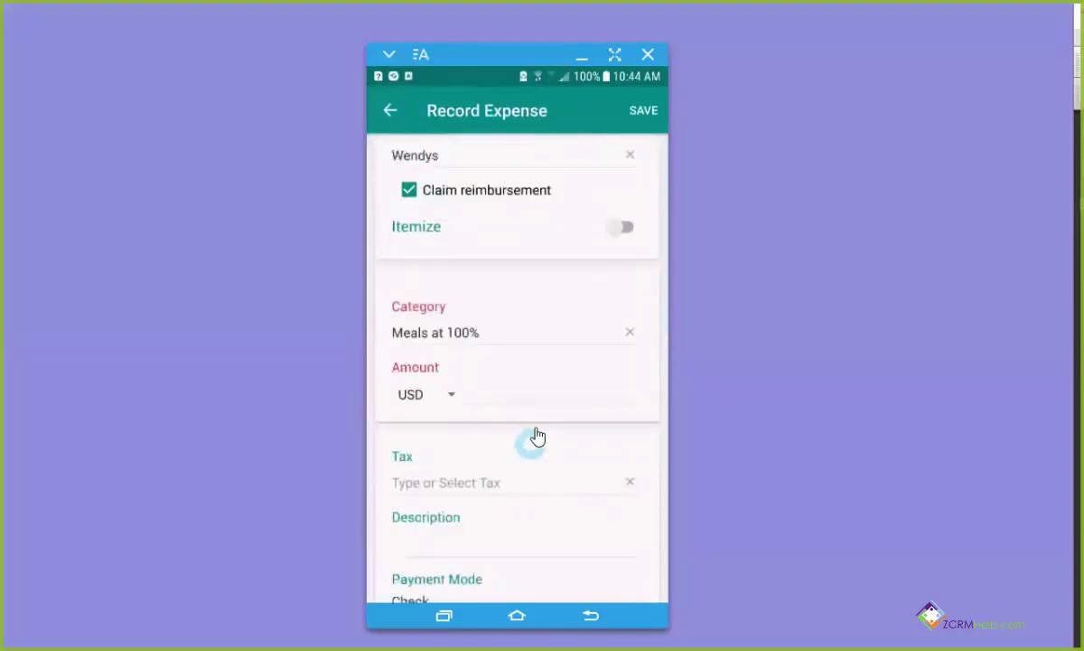
scroll(560, 307, "up", 2)
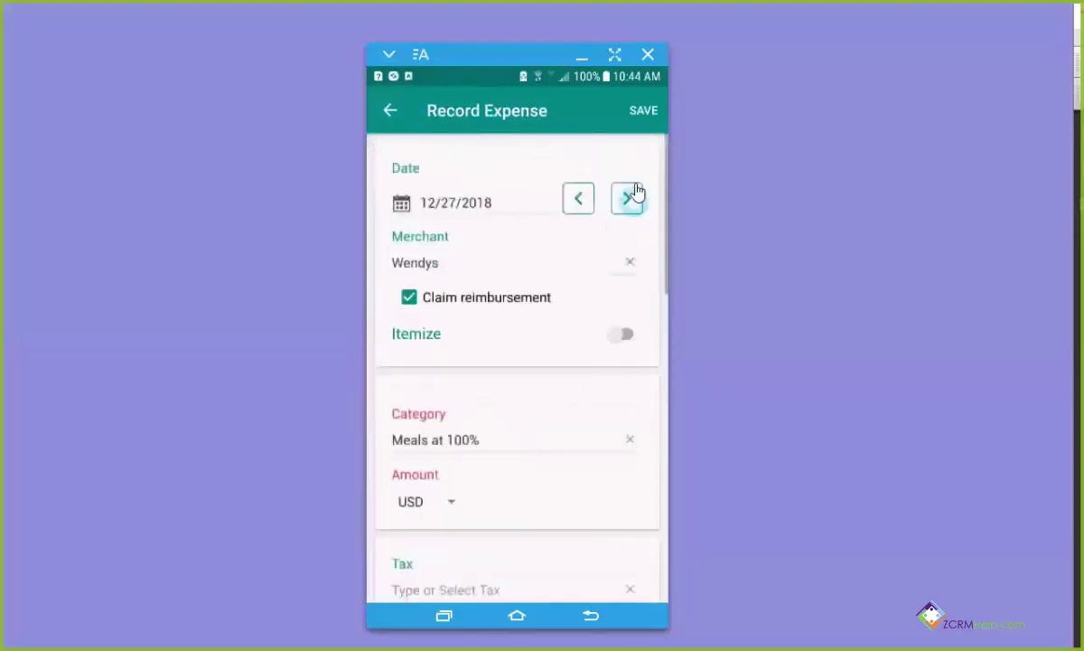
left_click(389, 114)
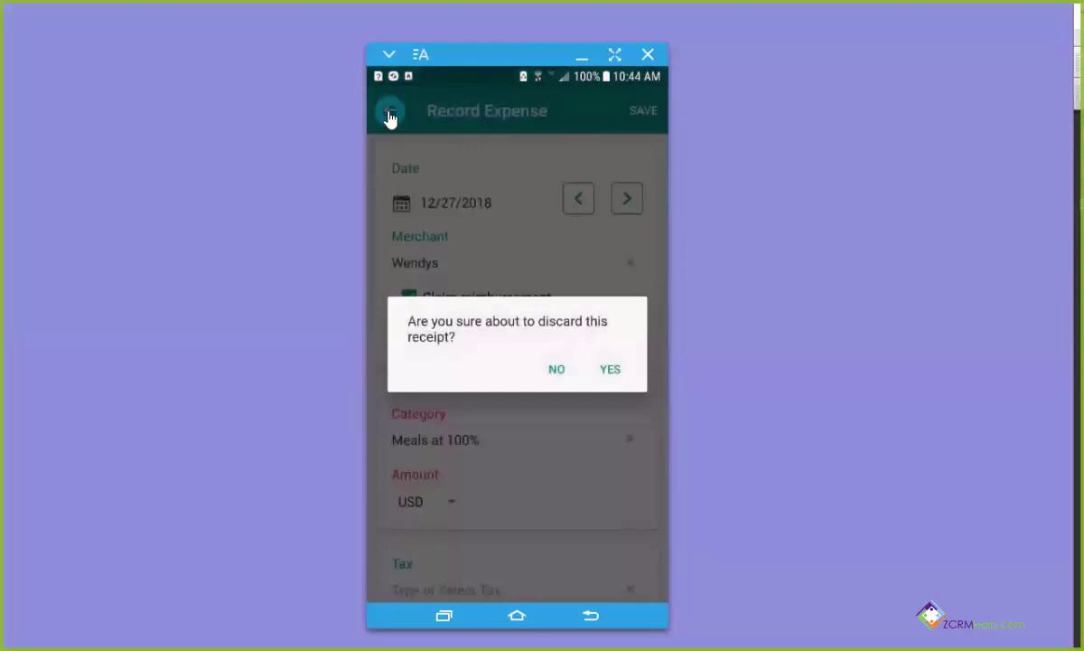
left_click(612, 369)
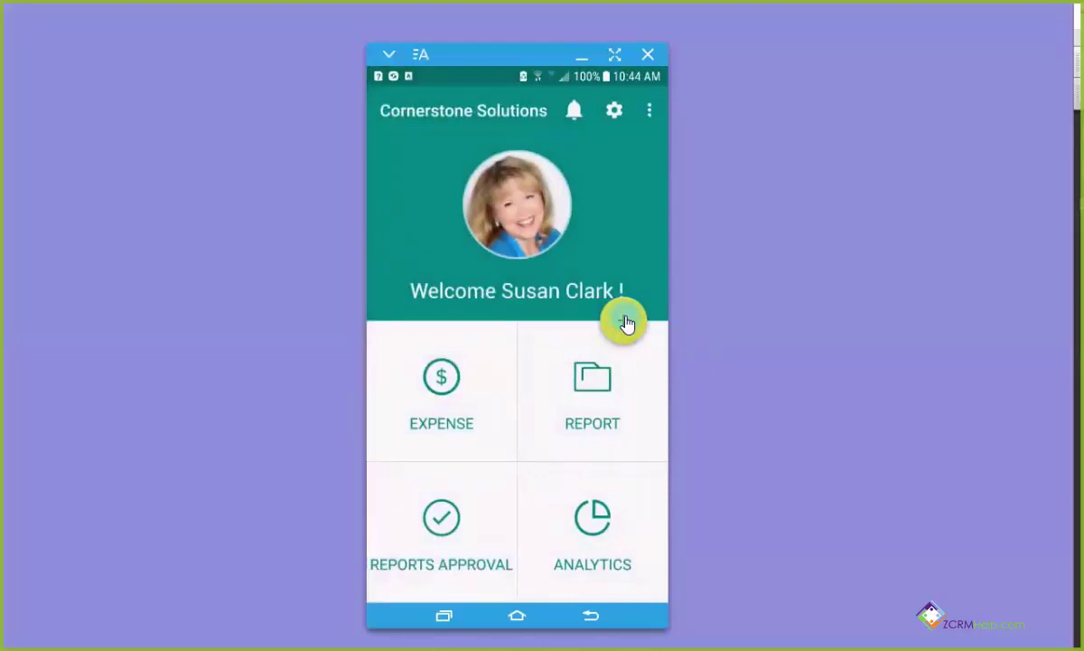
Start a new mileage expense, run GPS tracking, and stop it at 0 miles.
left_click(625, 323)
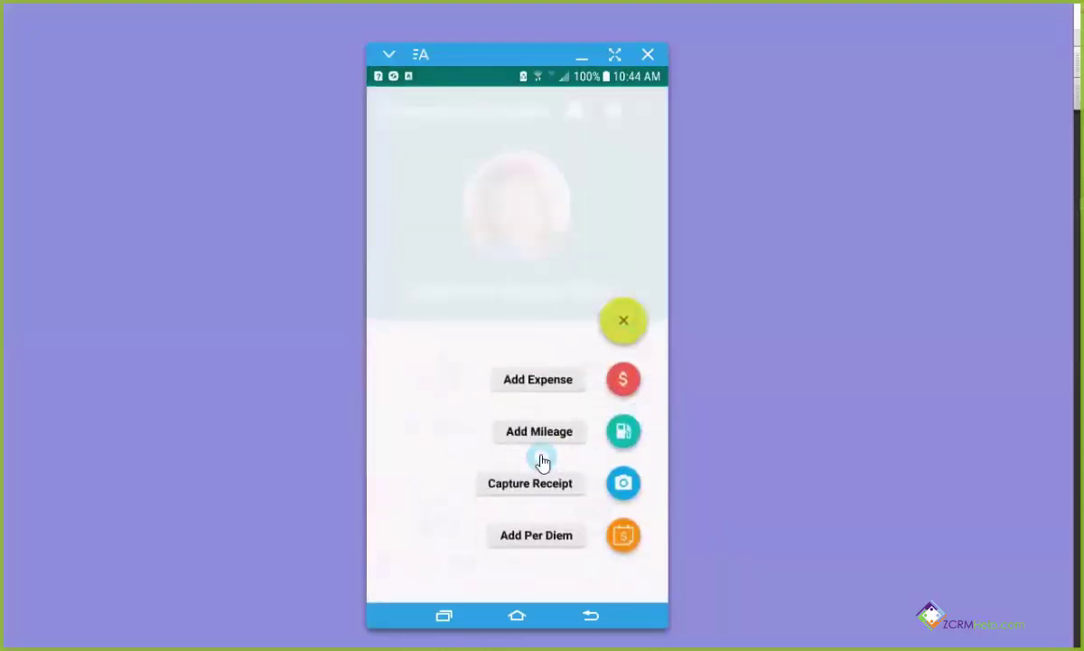
left_click(624, 432)
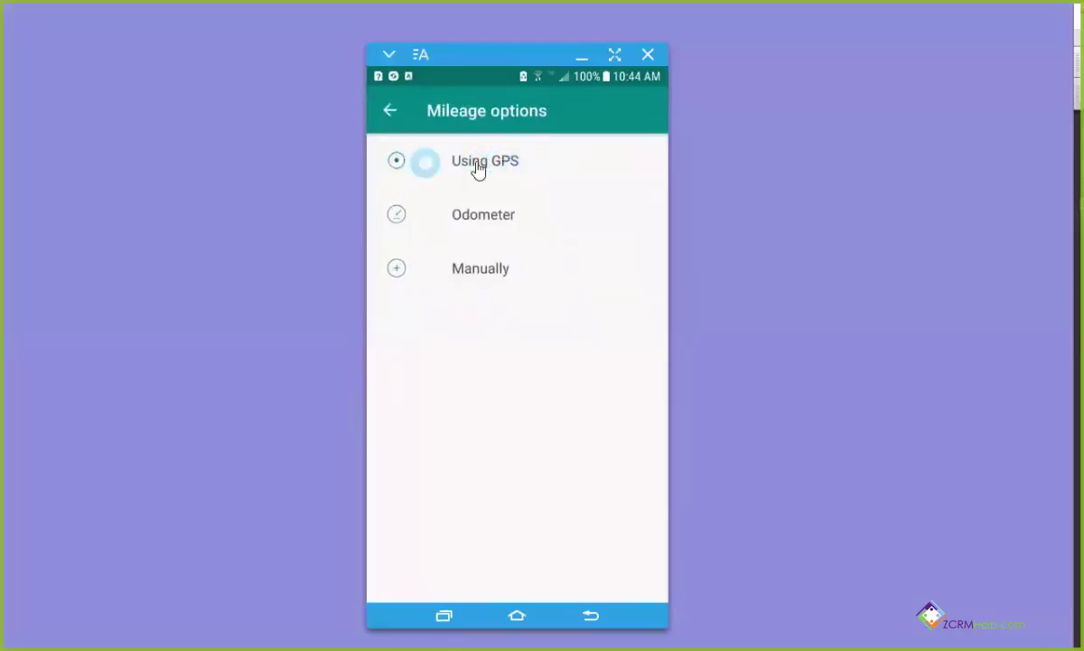
left_click(661, 178)
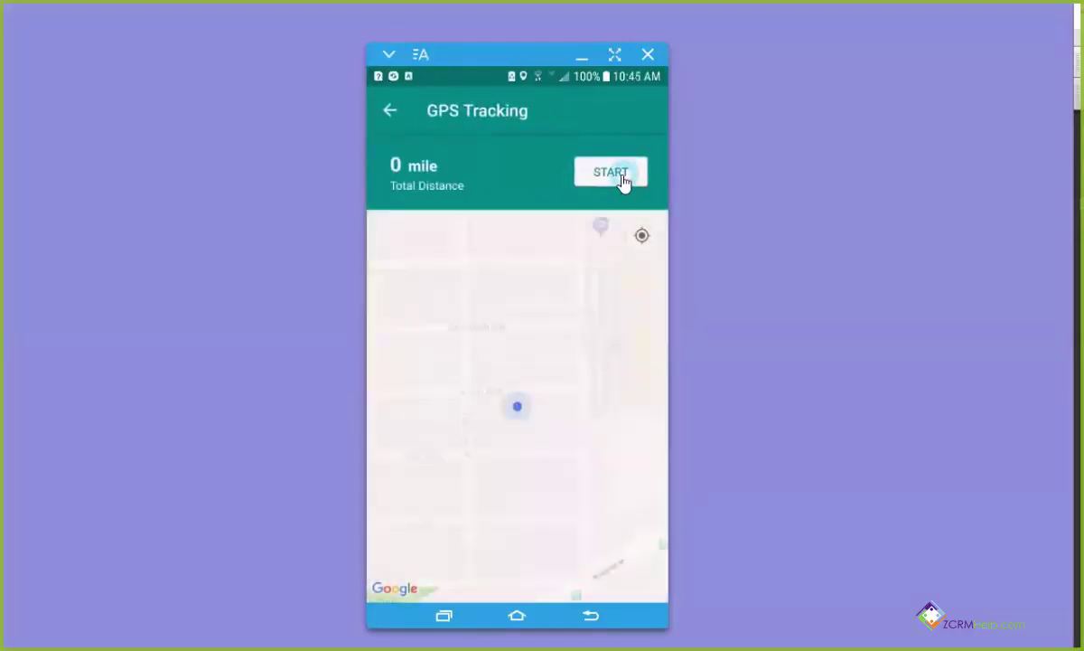
left_click(622, 180)
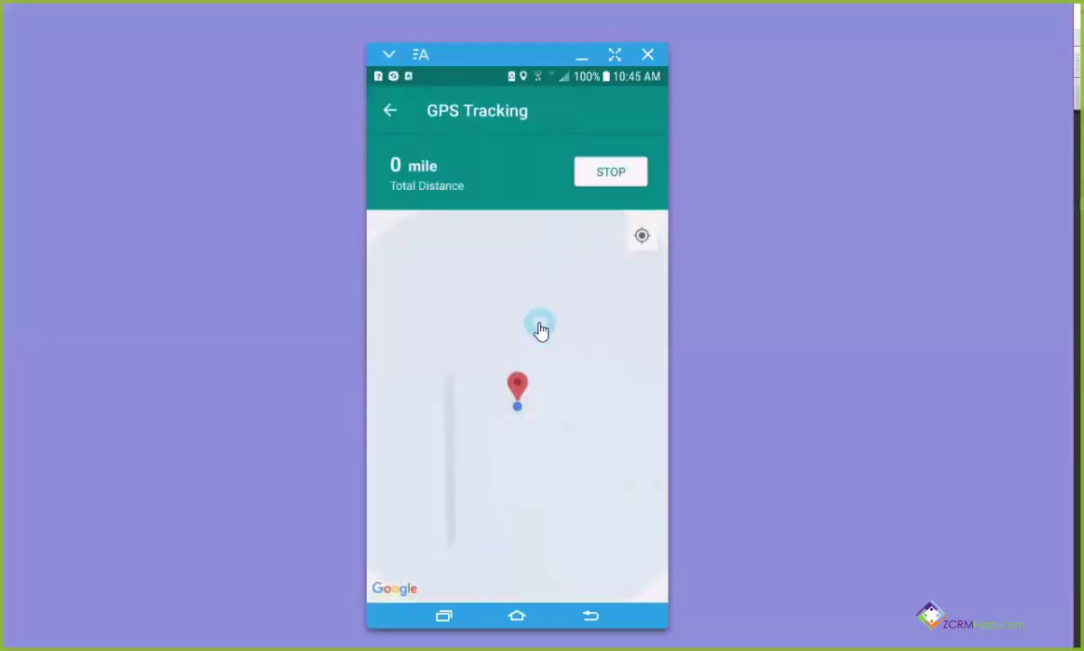
left_click(610, 173)
left_click(611, 371)
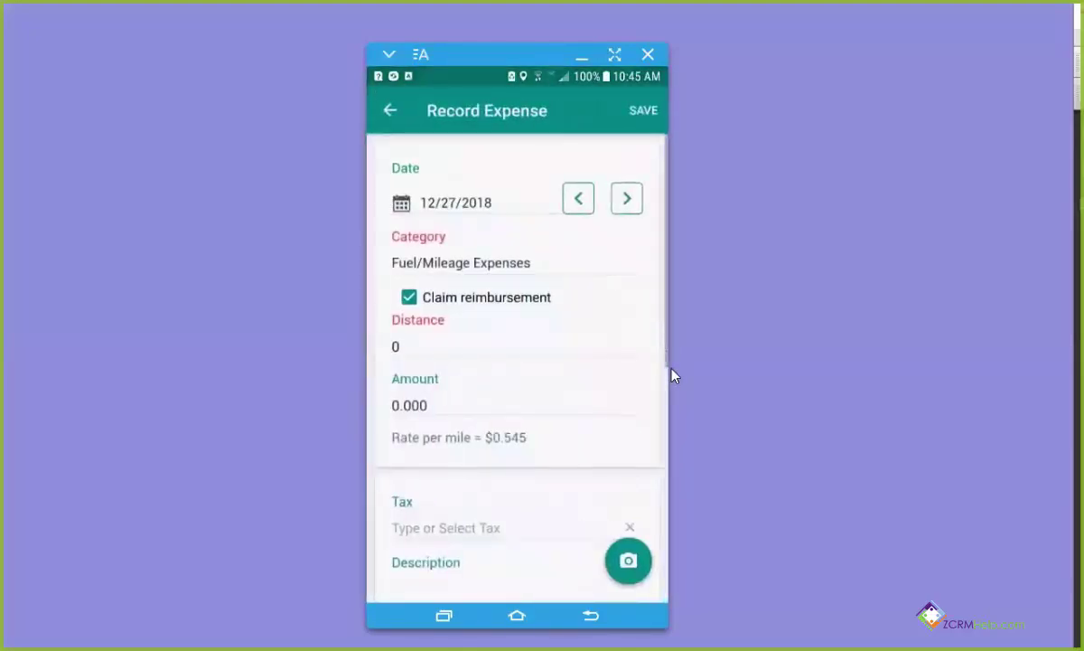
Change the distance to 25 miles so the amount recalculates to 13.625.
left_click(447, 344)
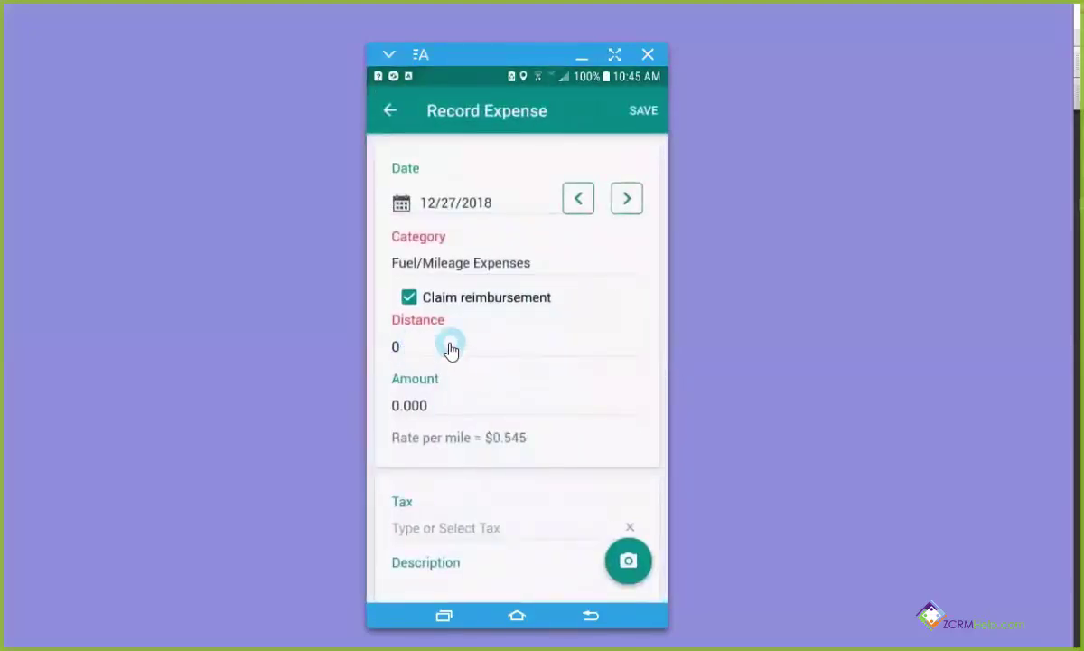
left_click(410, 299)
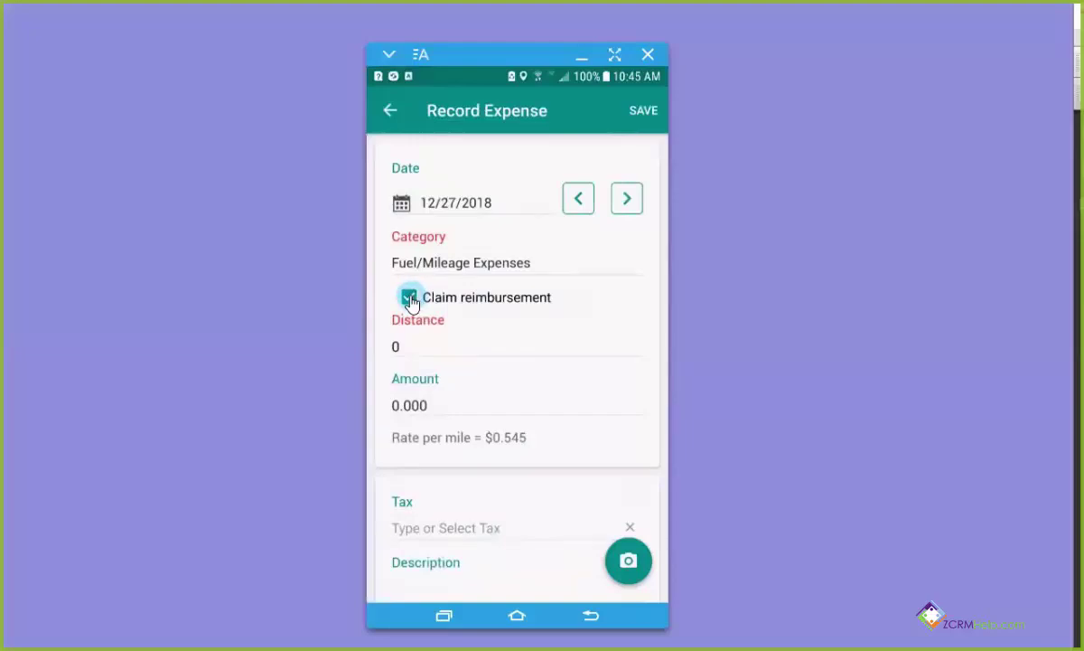
left_click(418, 355)
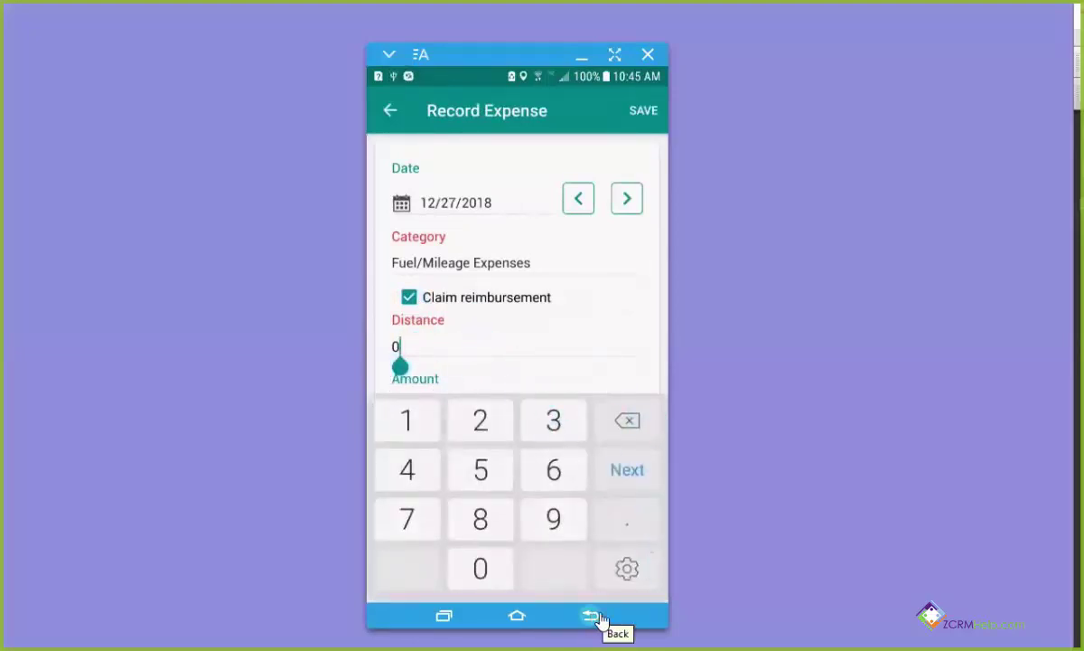
mouse_move(546, 348)
left_mouse_down()
mouse_move(380, 359)
mouse_move(513, 382)
mouse_move(498, 384)
left_mouse_up()
key("BackSpace")
type("25")
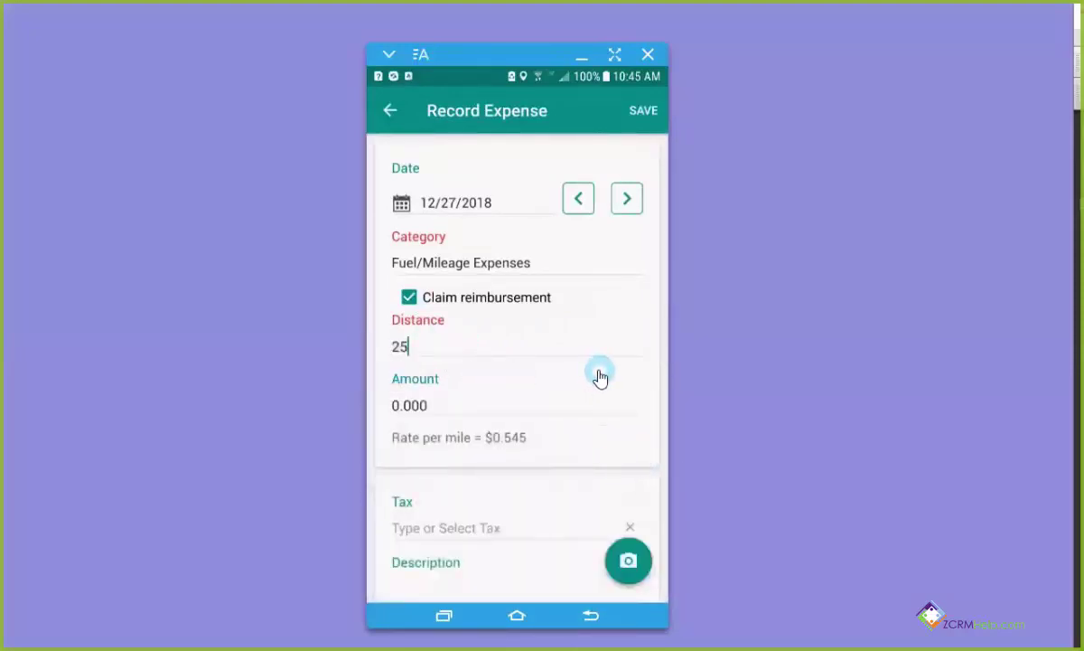
left_click(589, 387)
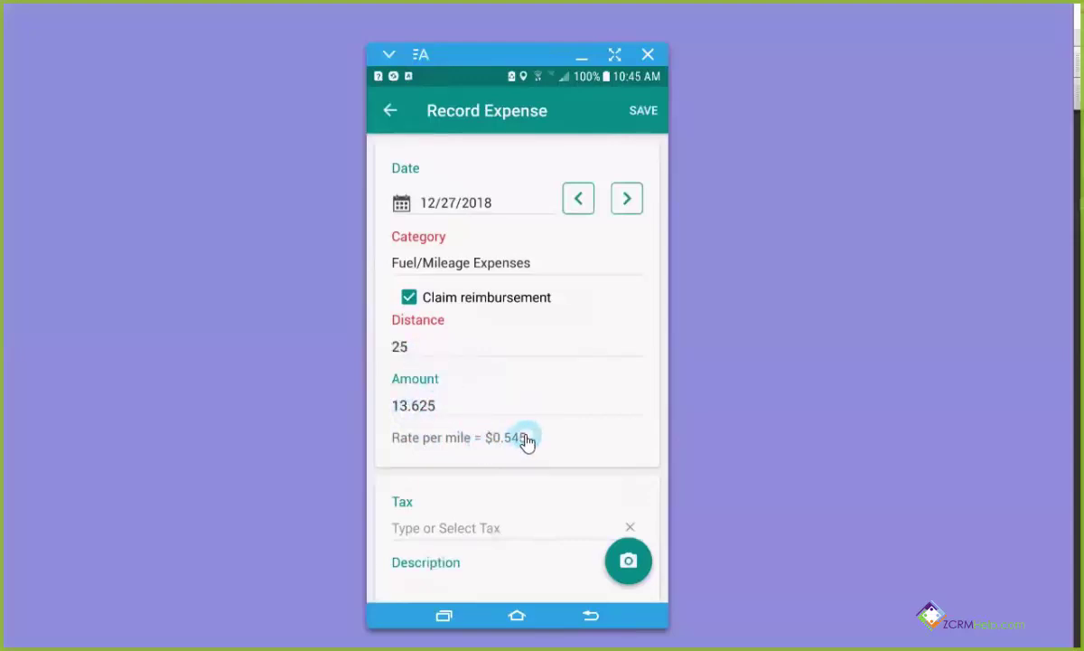
scroll(526, 440, "down", 3)
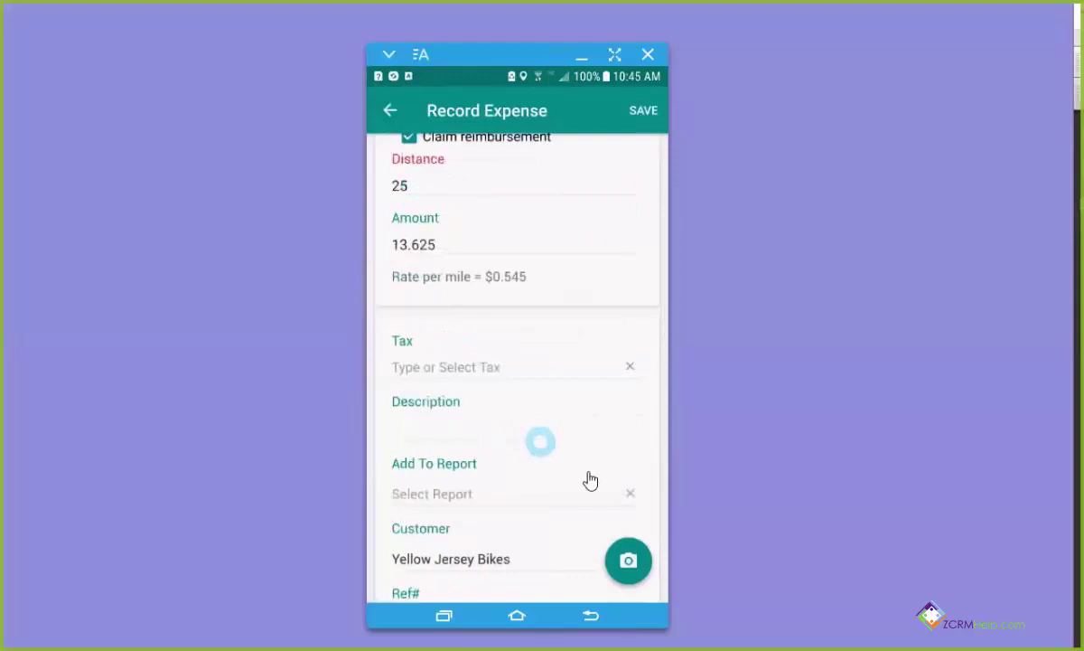
Assign the mileage expense to report 2018-12 and remove the Yellow Jersey Bikes customer.
left_click(510, 497)
left_click(425, 155)
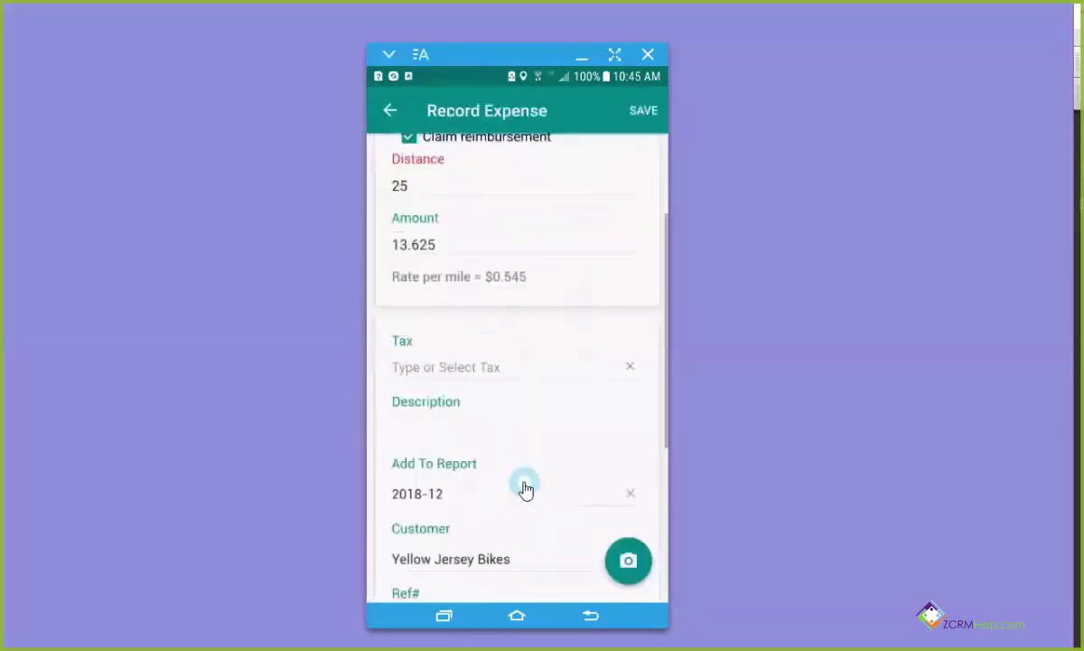
scroll(522, 486, "down", 5)
scroll(523, 486, "down", 1)
left_click(632, 259)
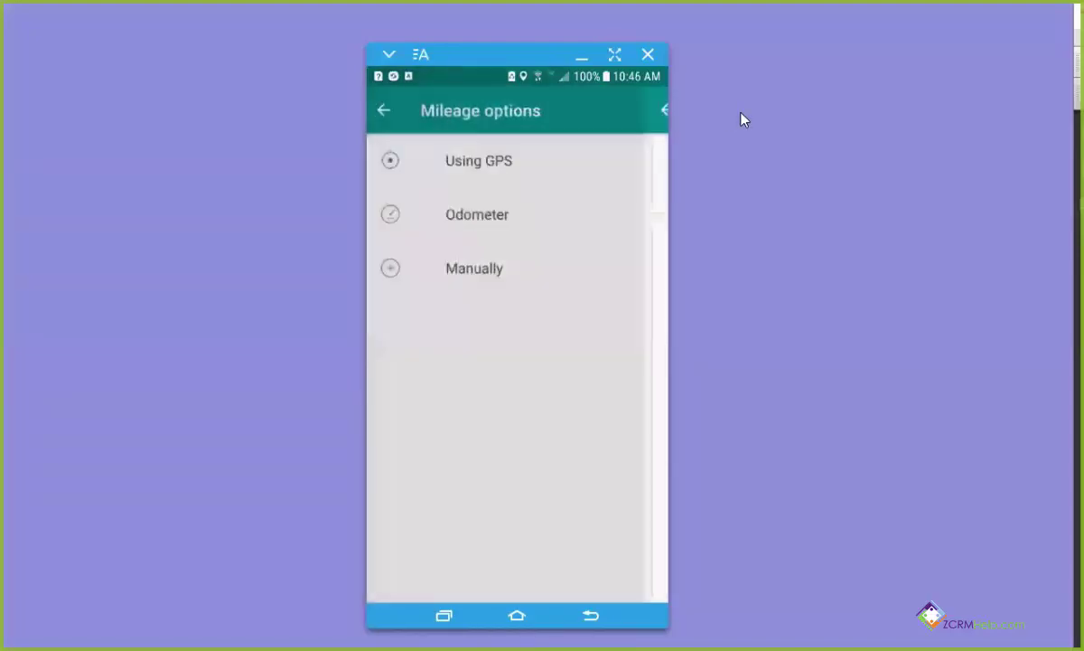
left_click(662, 173)
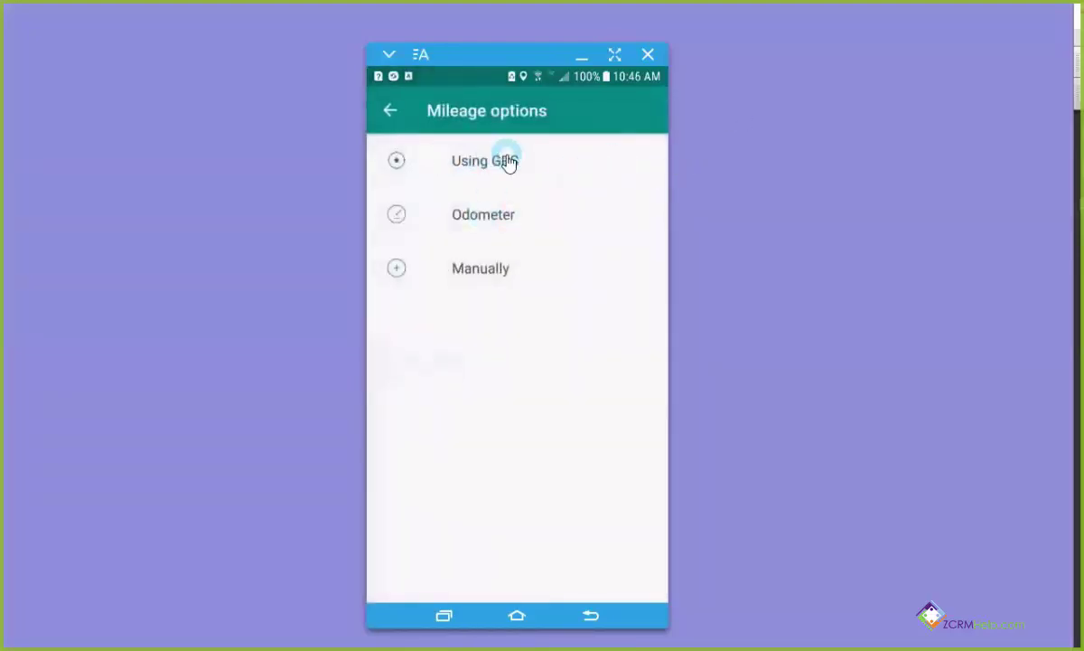
left_click(489, 219)
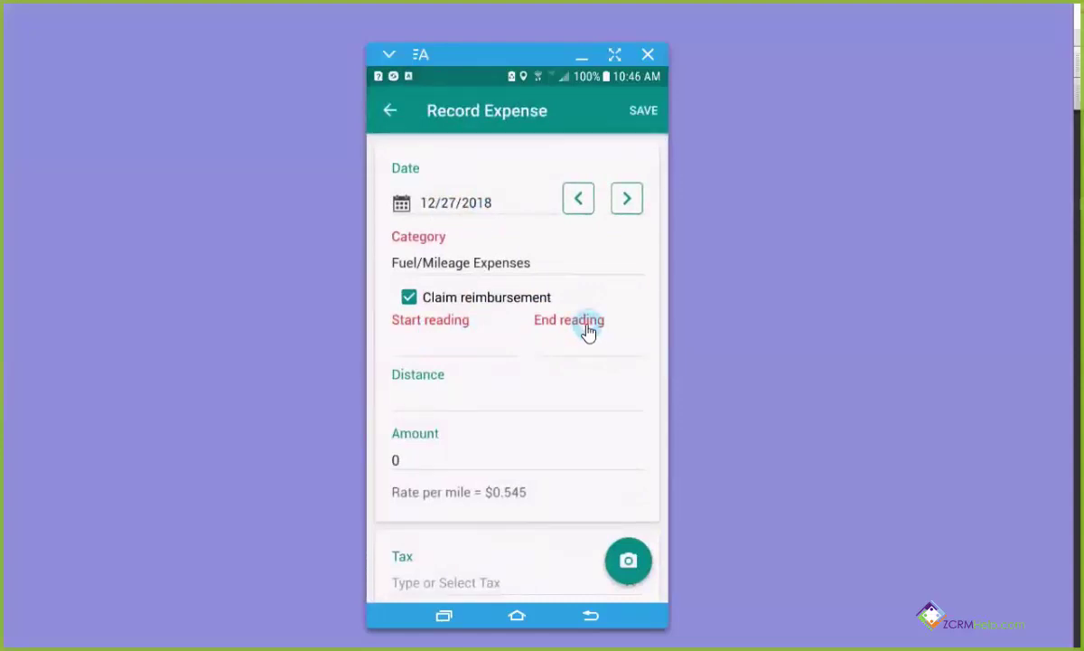
left_click(390, 111)
left_click(614, 369)
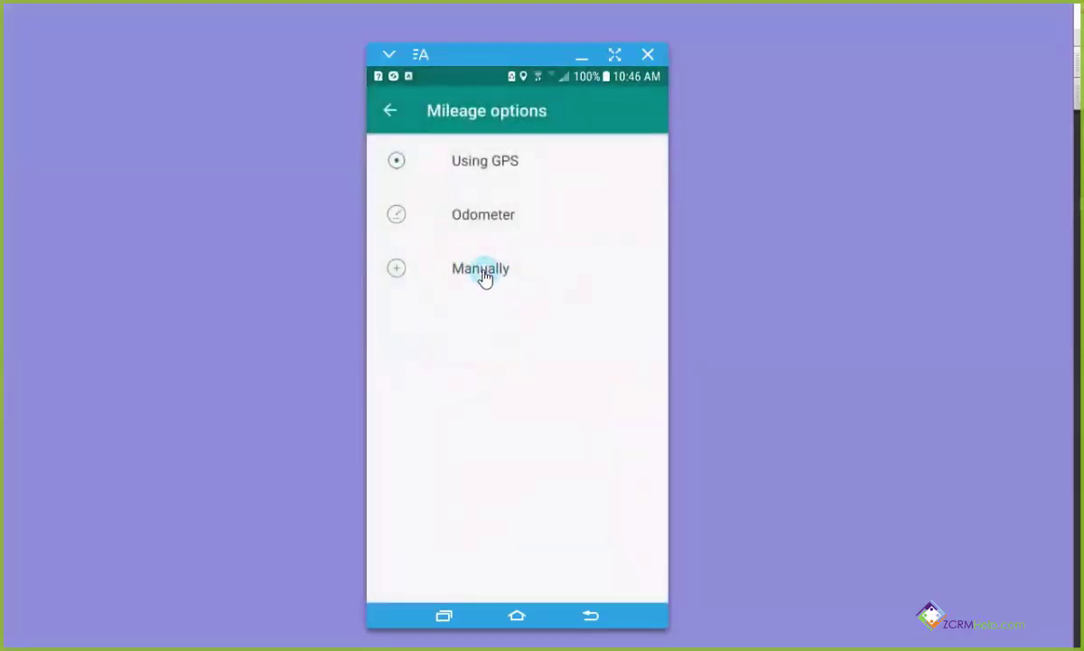
left_click(485, 276)
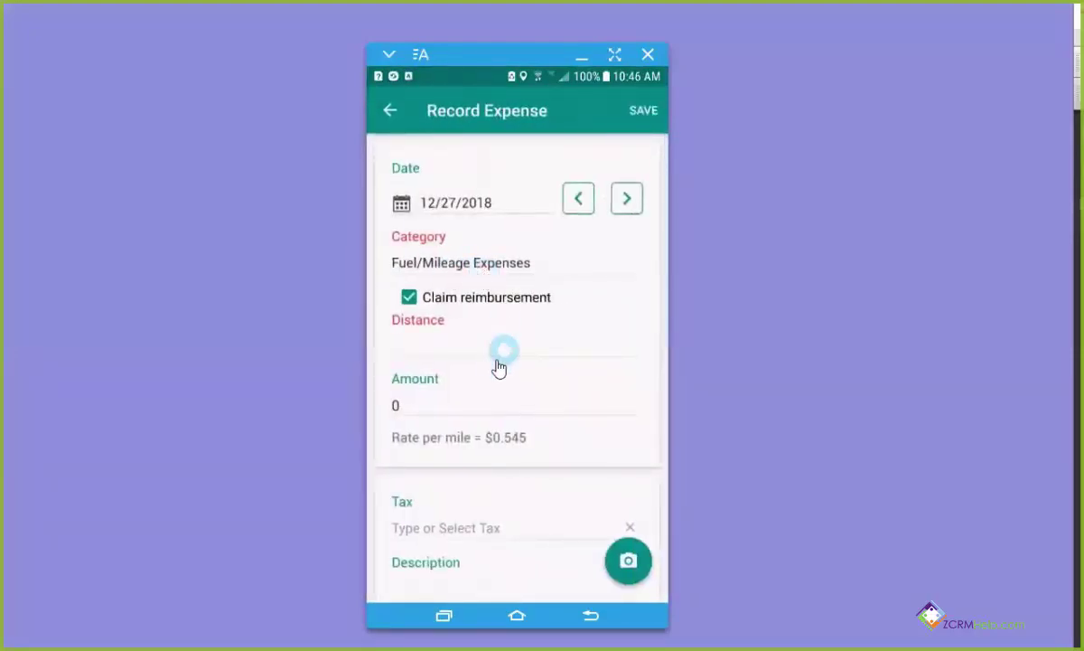
left_click(616, 351)
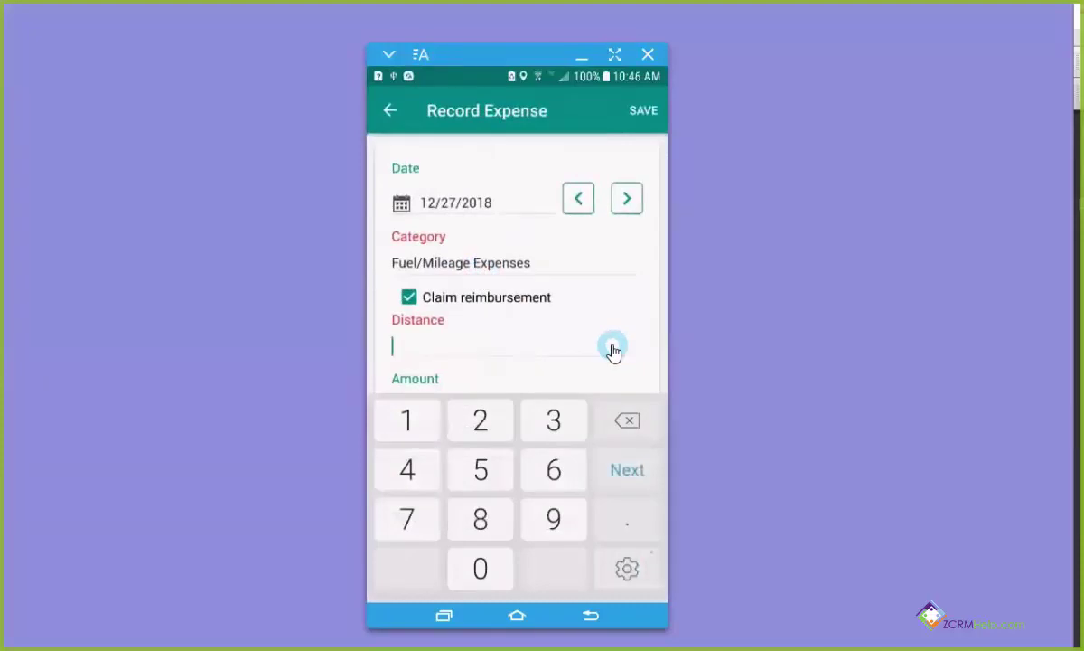
left_click(483, 417)
left_click(546, 417)
scroll(554, 307, "down", 3)
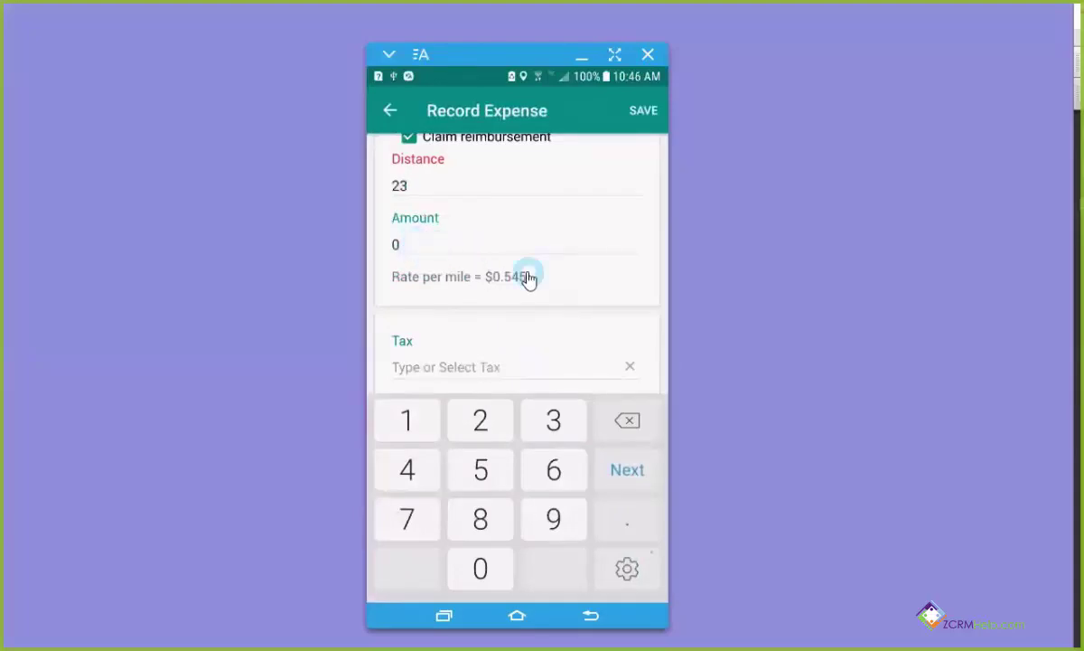
left_click(529, 277)
left_click(653, 296)
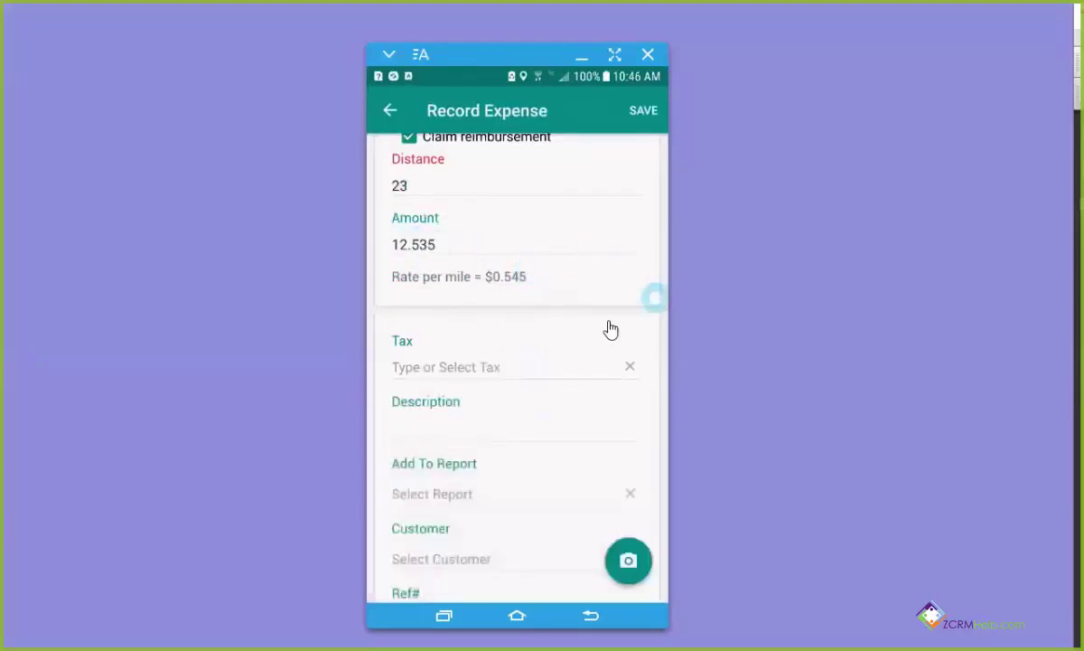
scroll(583, 346, "down", 3)
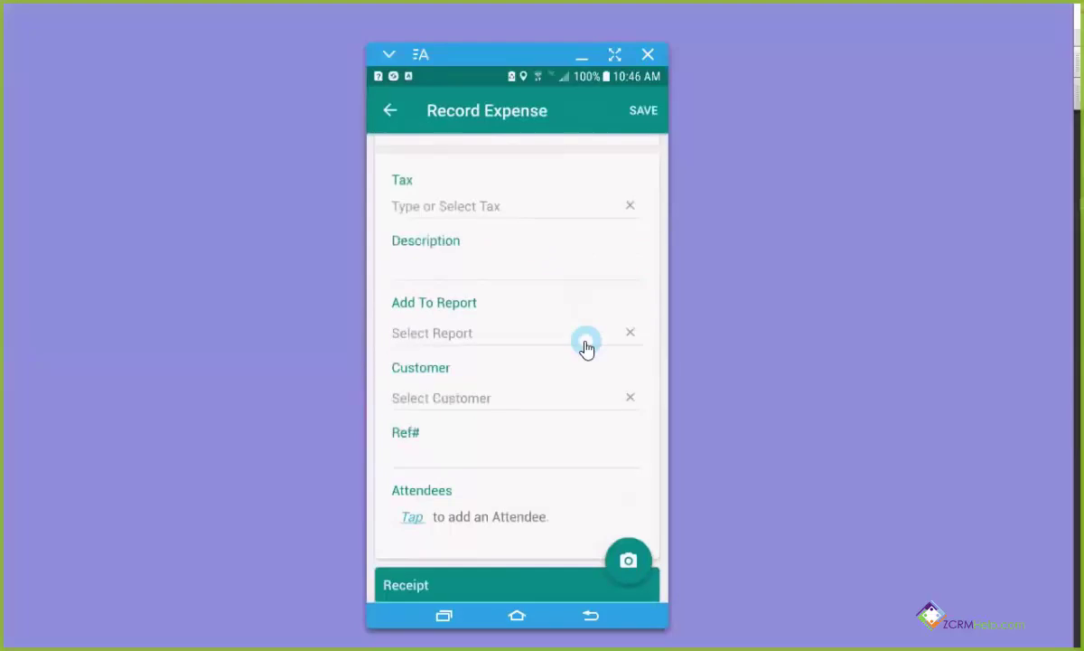
left_click(432, 334)
scroll(574, 507, "down", 3)
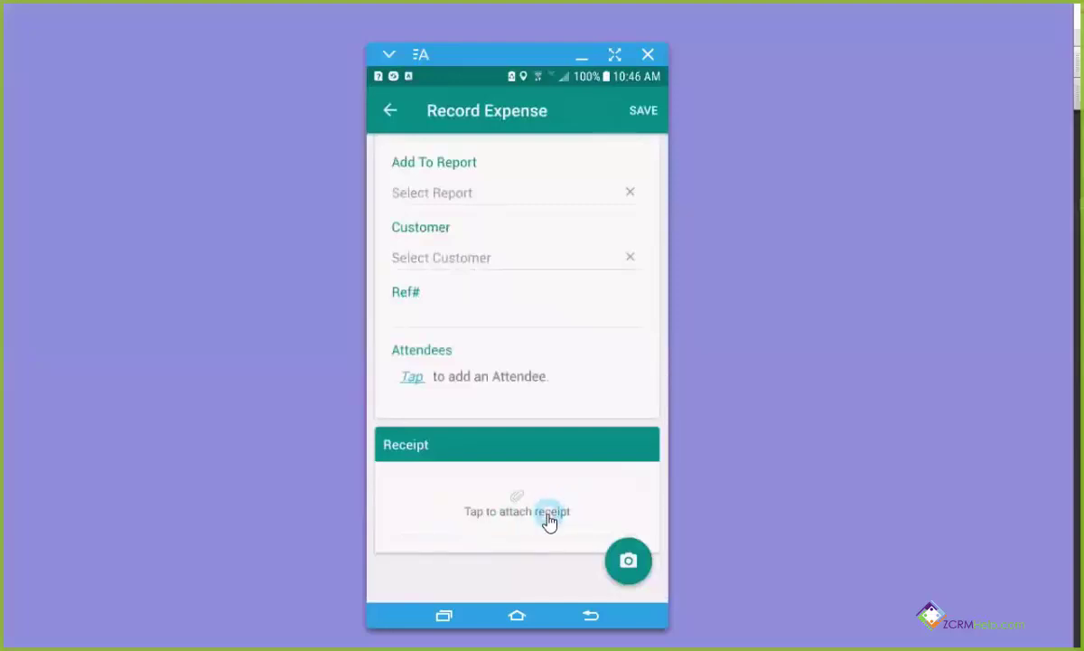
left_click(391, 112)
Discard the unsaved entry and start a new expense, prefilled with Wendys and Meals at 100%.
left_click(609, 367)
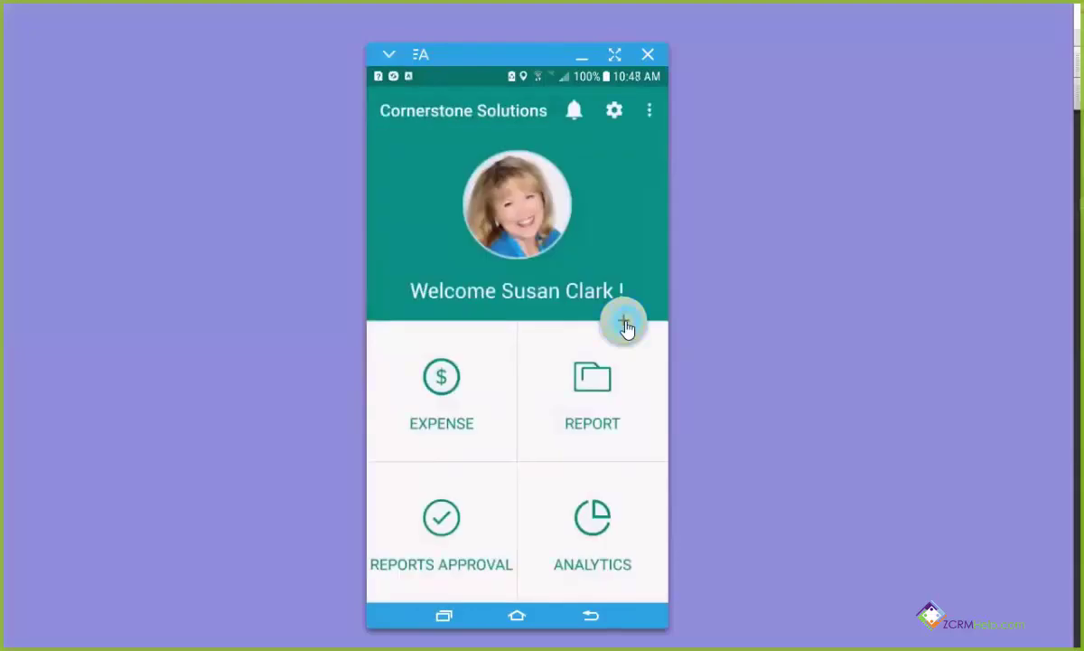
left_click(625, 323)
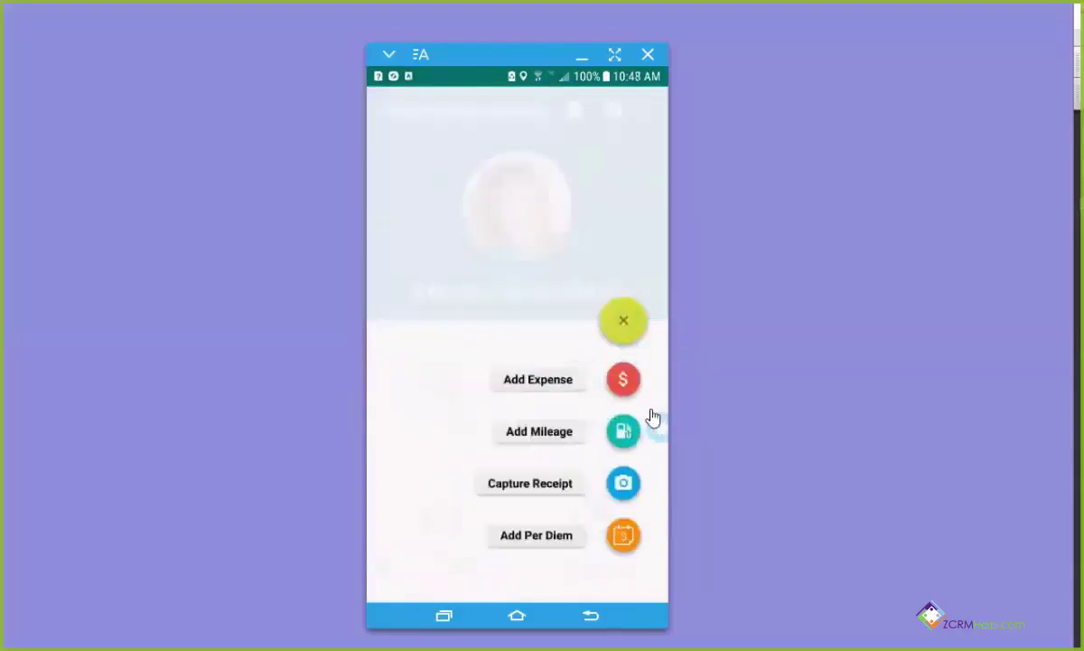
left_click(620, 383)
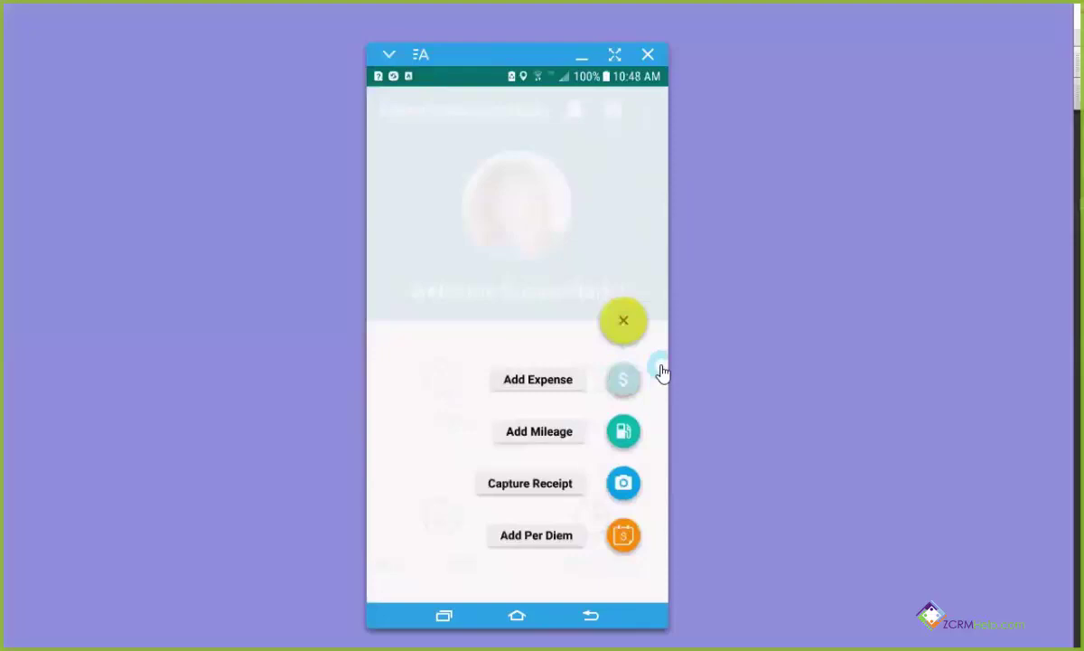
Clear the Wendys merchant, turn off reimbursement, and set Paid Through AMX and report 2018-12.
left_click(555, 380)
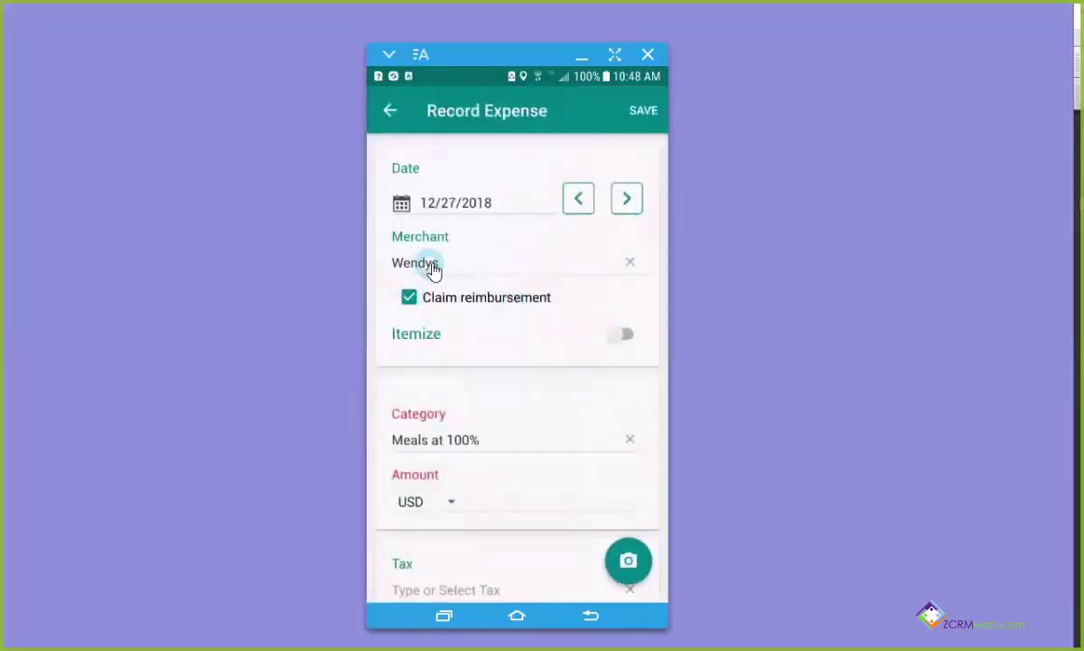
left_click(636, 264)
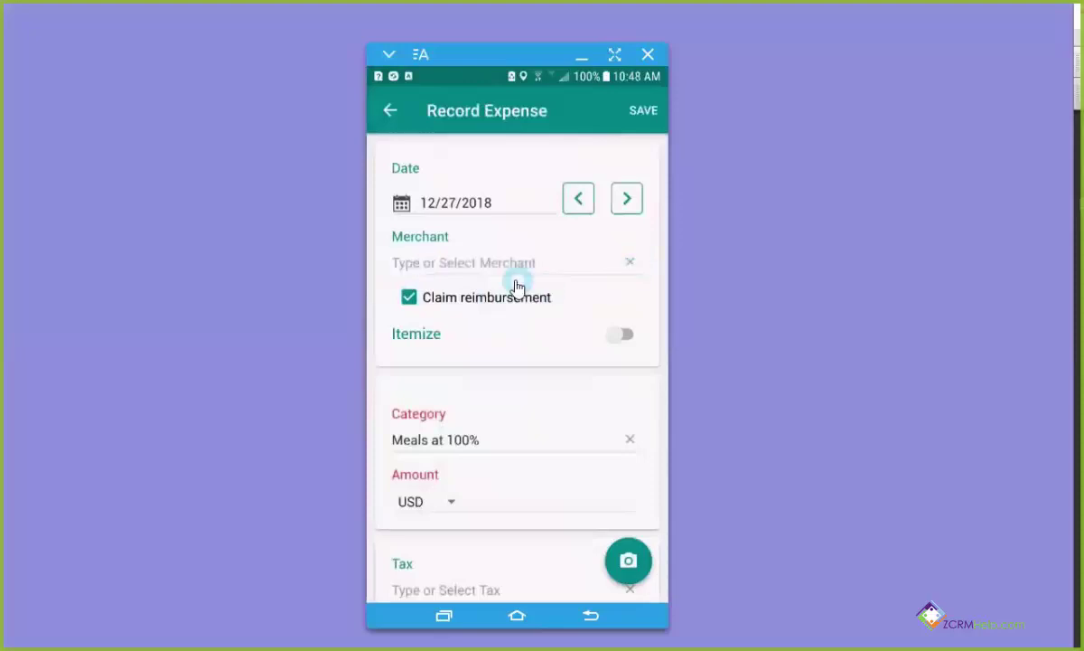
left_click(409, 299)
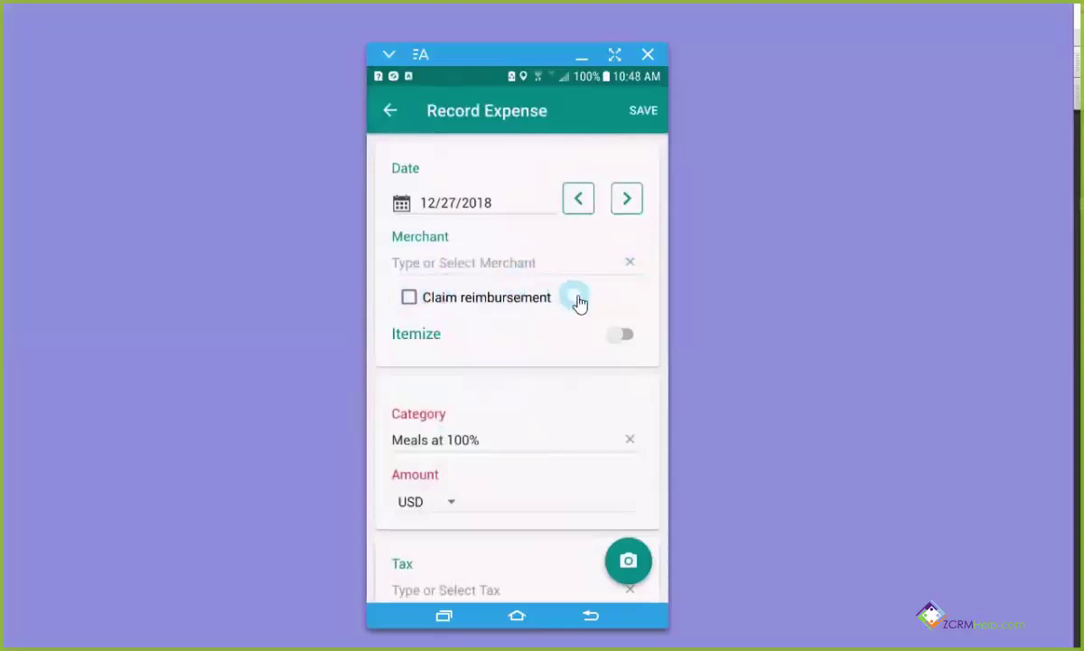
scroll(578, 301, "down", 3)
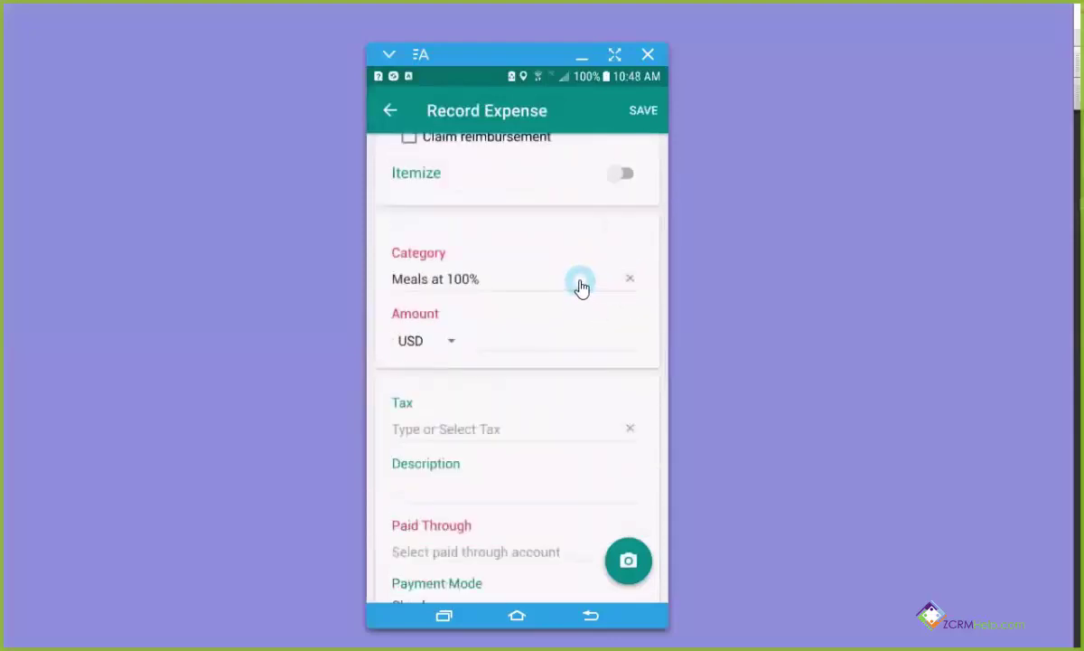
scroll(581, 287, "down", 4)
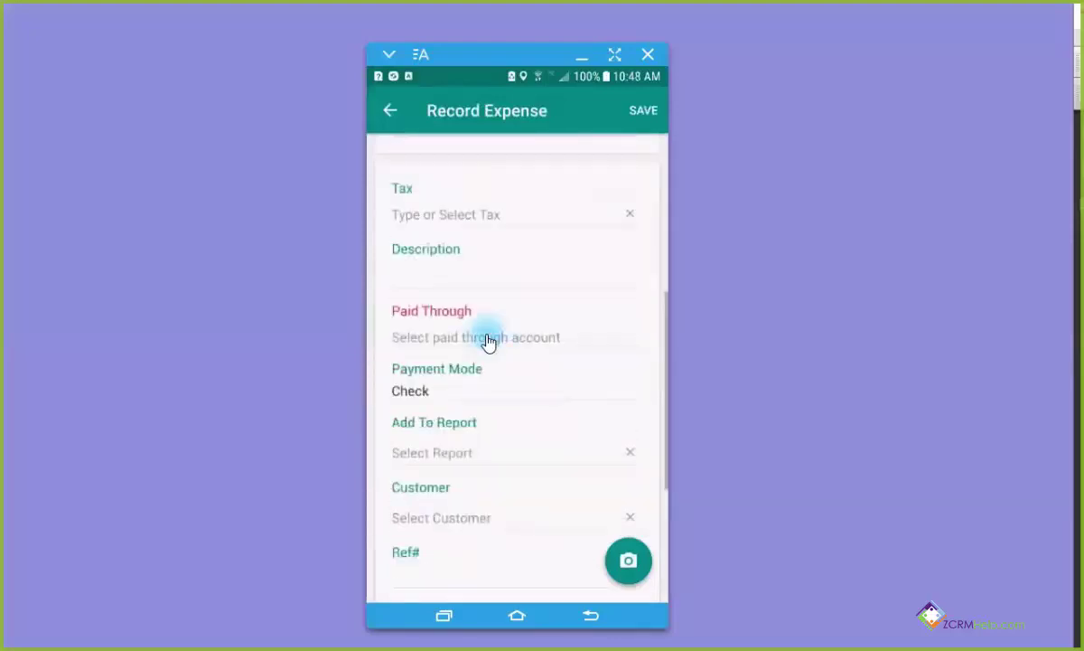
left_click(488, 337)
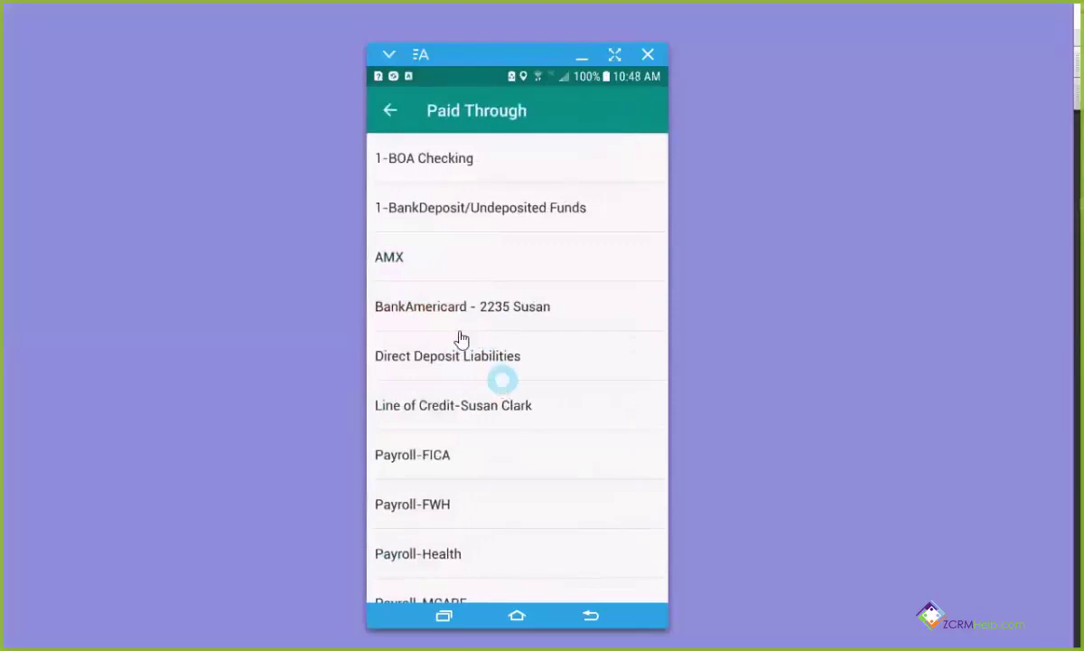
left_click(399, 257)
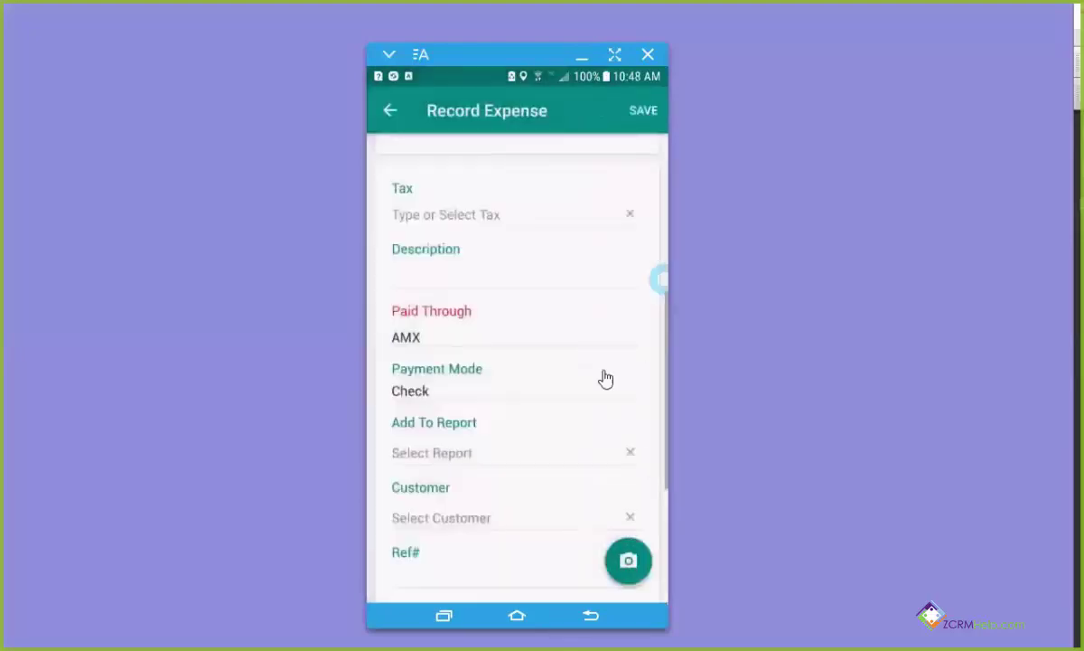
left_click(531, 453)
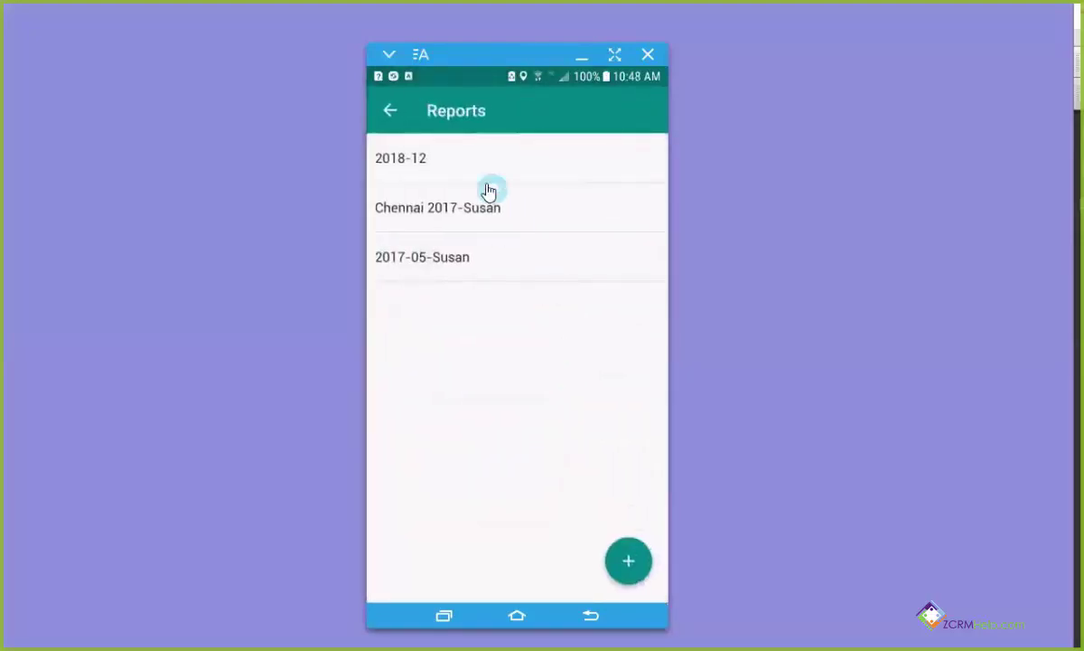
left_click(433, 158)
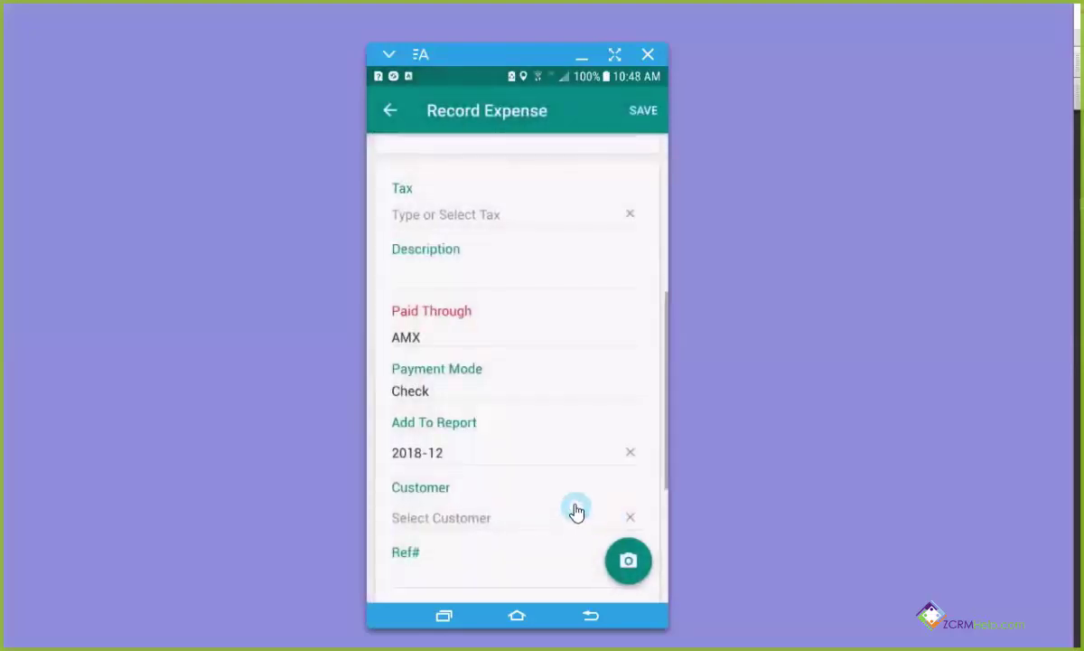
Enter an amount of 25 and save the Meals at 100% expense.
scroll(571, 307, "up", 3)
left_click(646, 307)
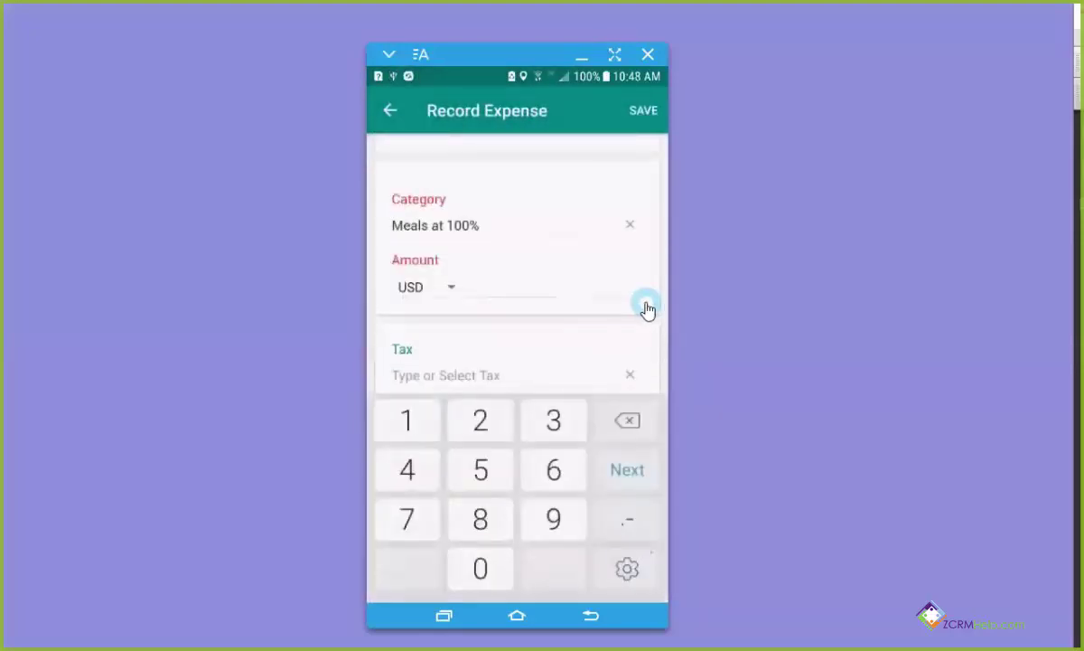
type("25")
key("Escape")
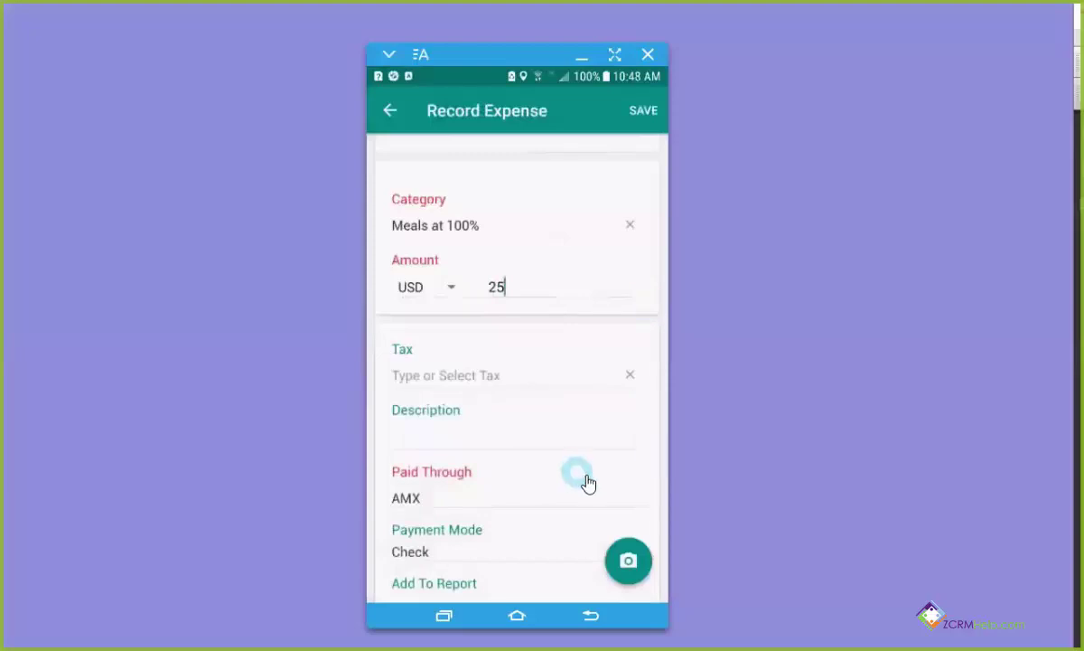
scroll(586, 482, "down", 2)
scroll(588, 482, "down", 2)
scroll(588, 480, "down", 1)
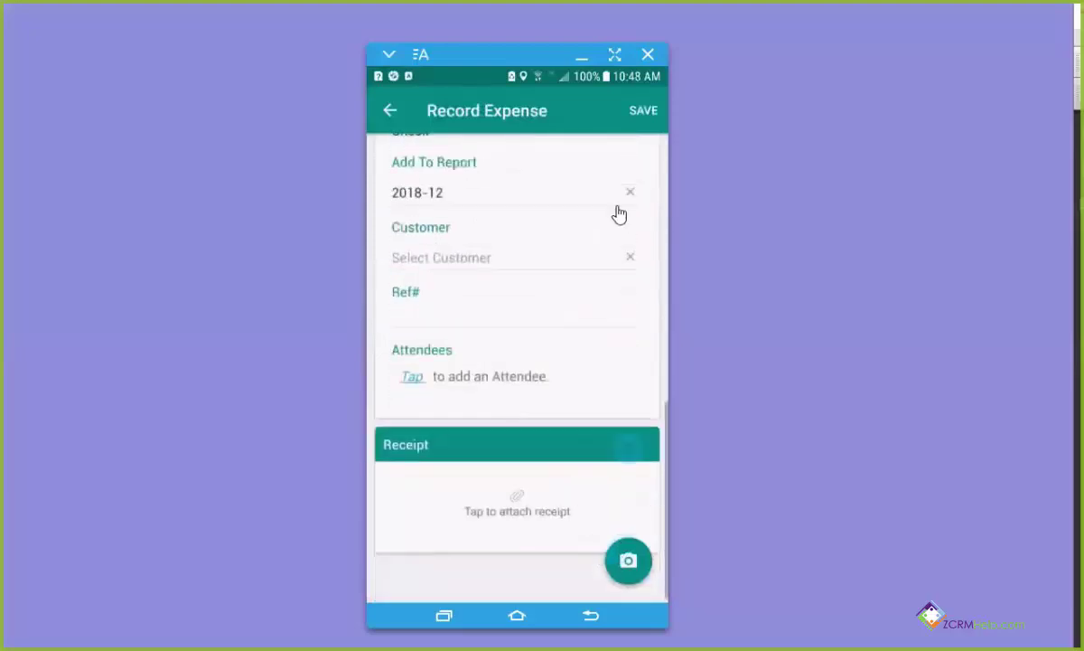
left_click(644, 115)
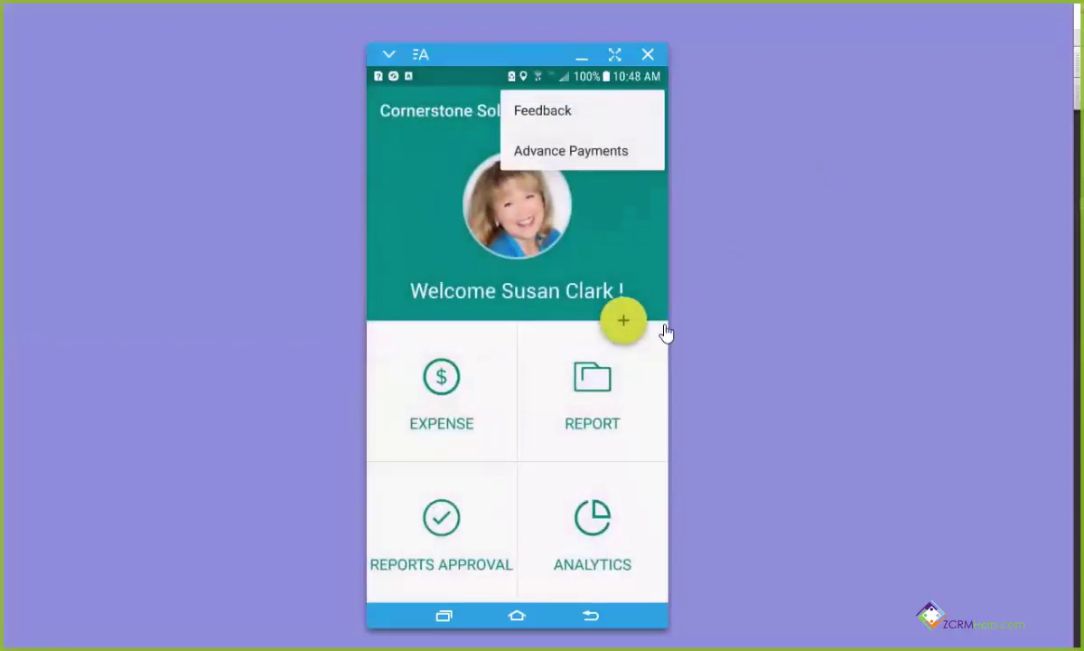
Dismiss the leftover popup and start a new per diem expense.
left_click(625, 327)
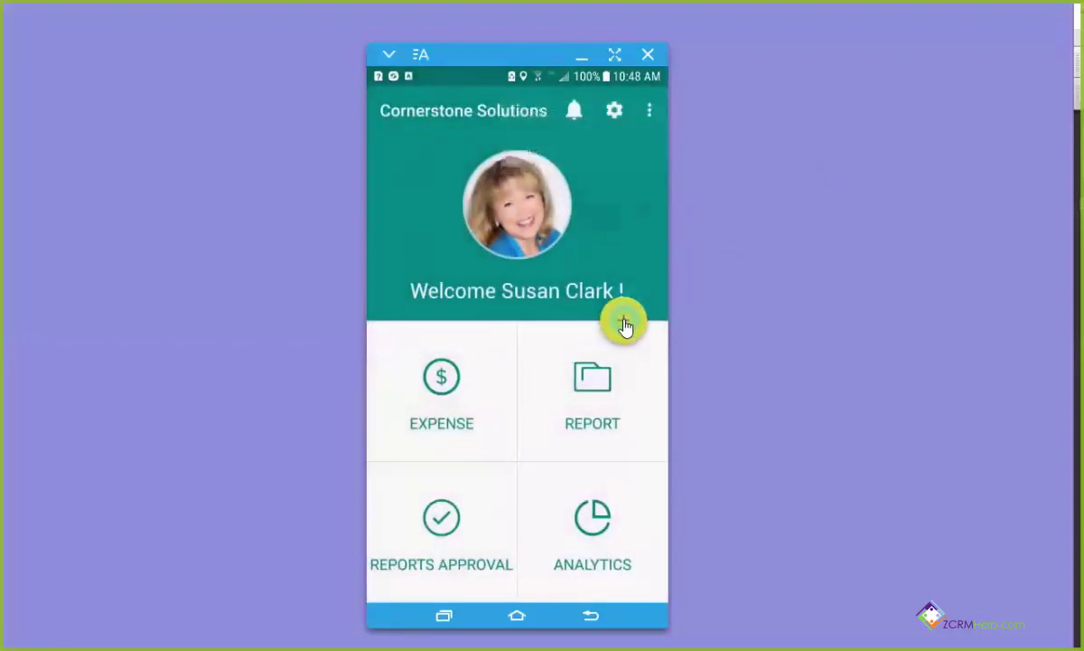
left_click(624, 323)
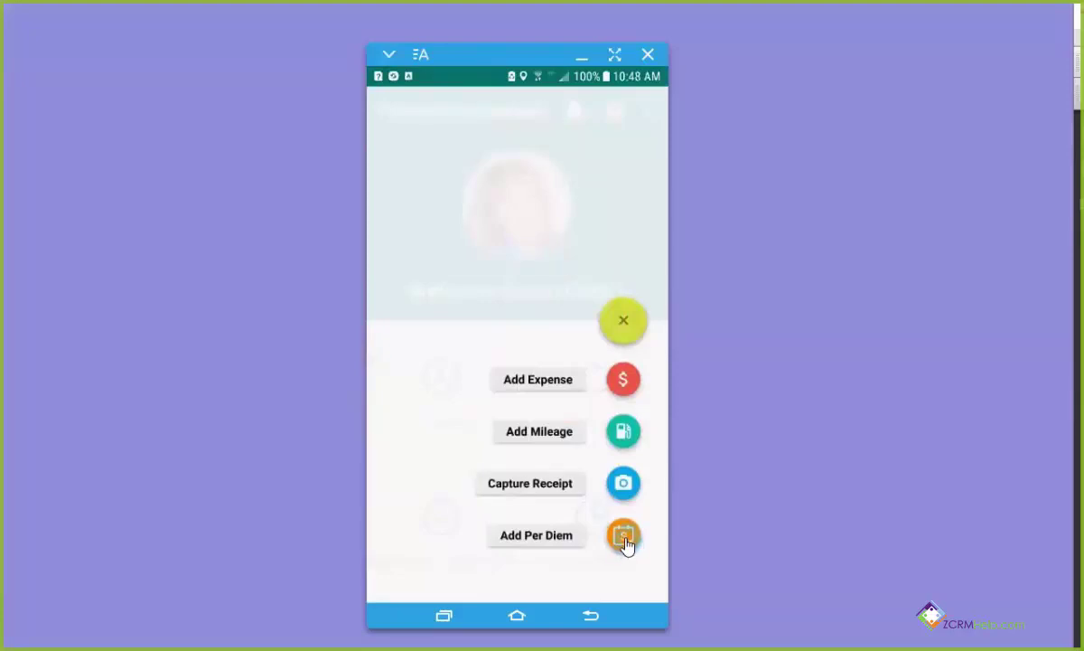
left_click(643, 537)
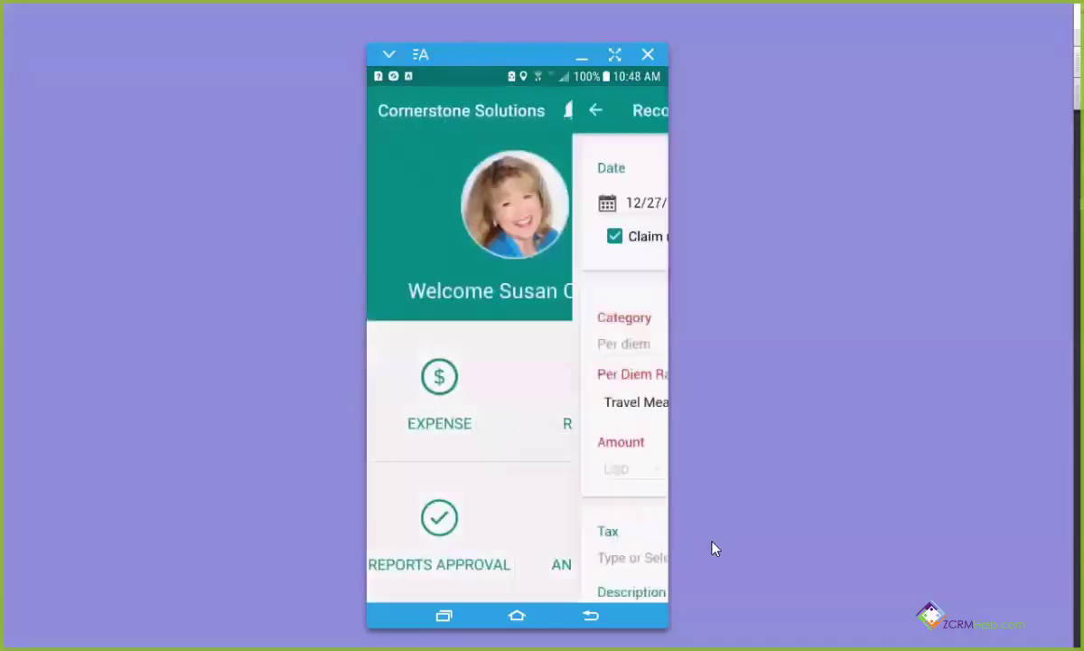
Keep Claim reimbursement checked on the 12/27/2018 Travel Meals per diem.
left_click(624, 269)
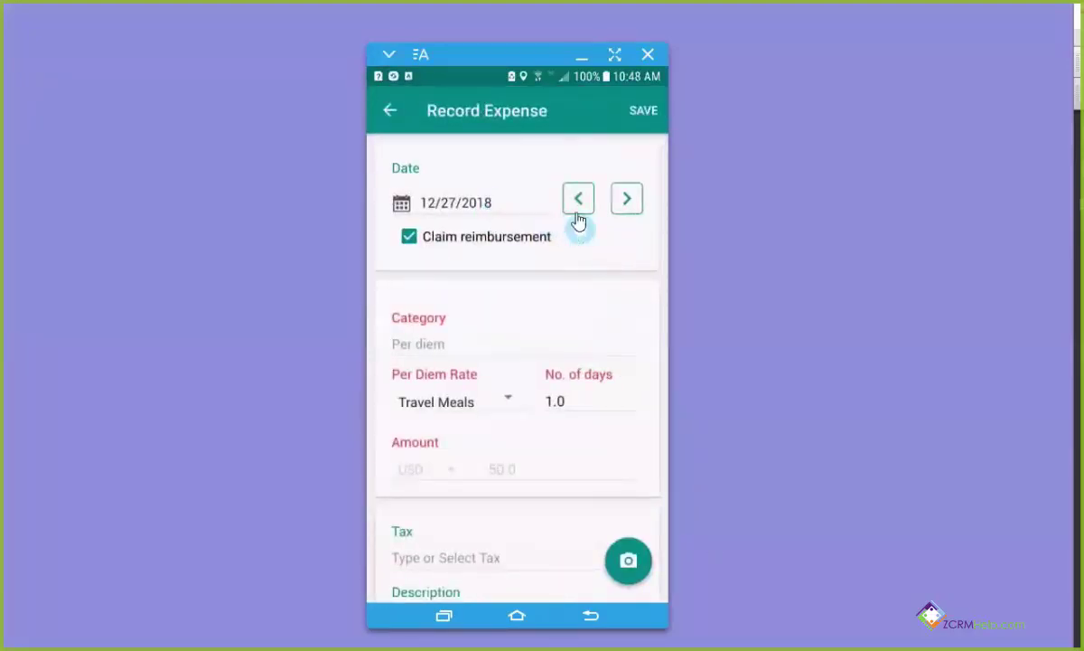
left_click(419, 243)
left_click(446, 242)
left_click(411, 238)
left_click(409, 238)
Change the per diem's number of days from 1.0 to 3.
scroll(640, 330, "down", 2)
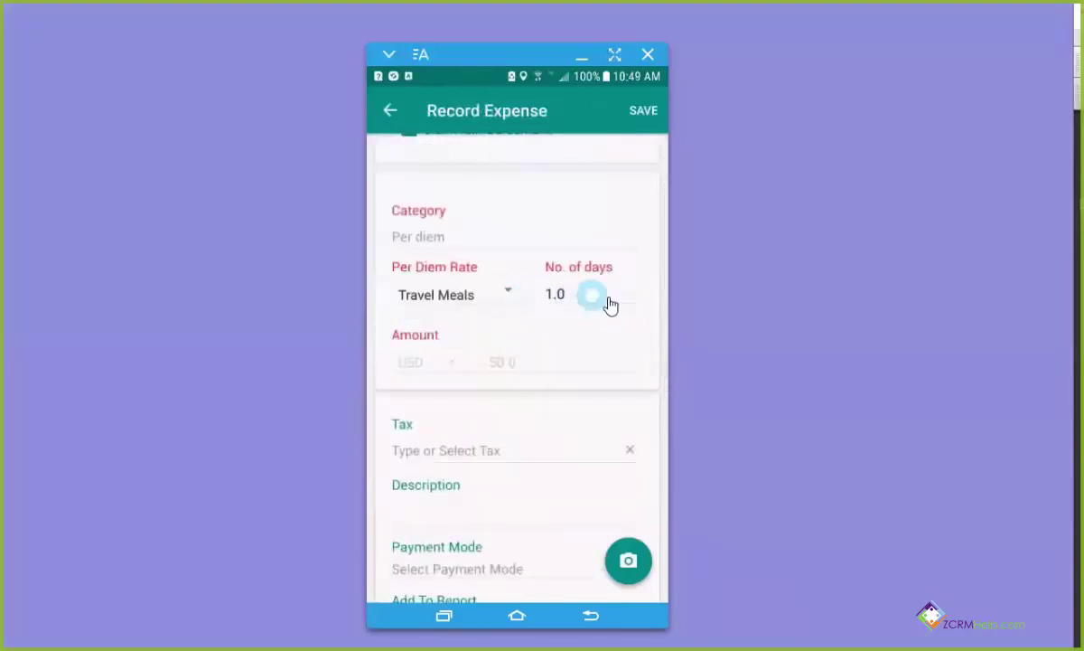
left_click(638, 302)
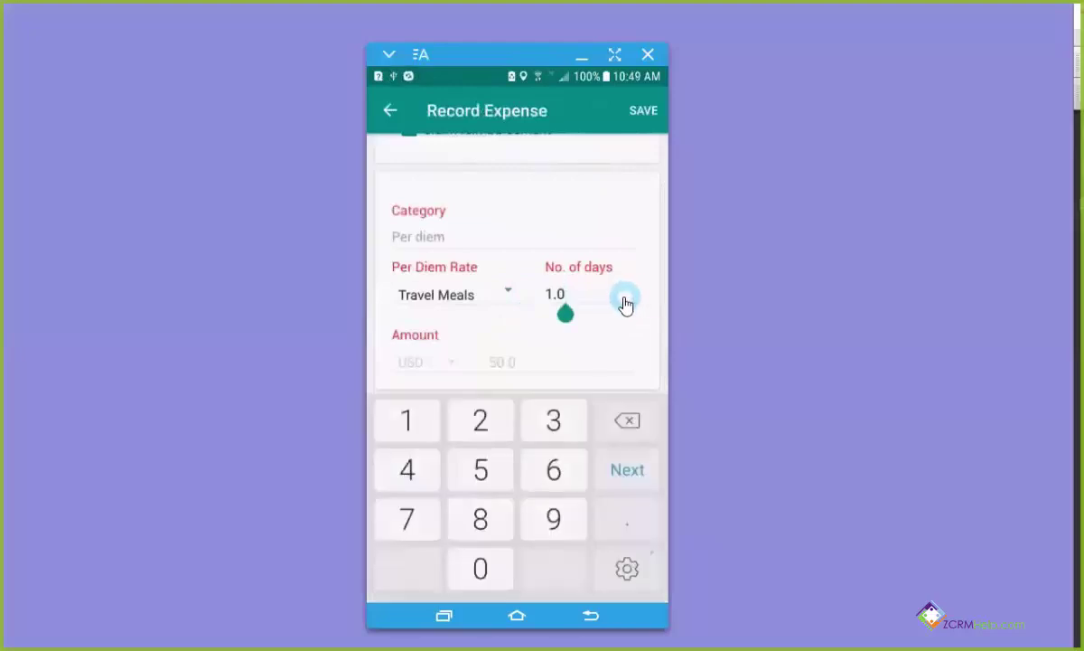
key("BackSpace")
key("BackSpace")
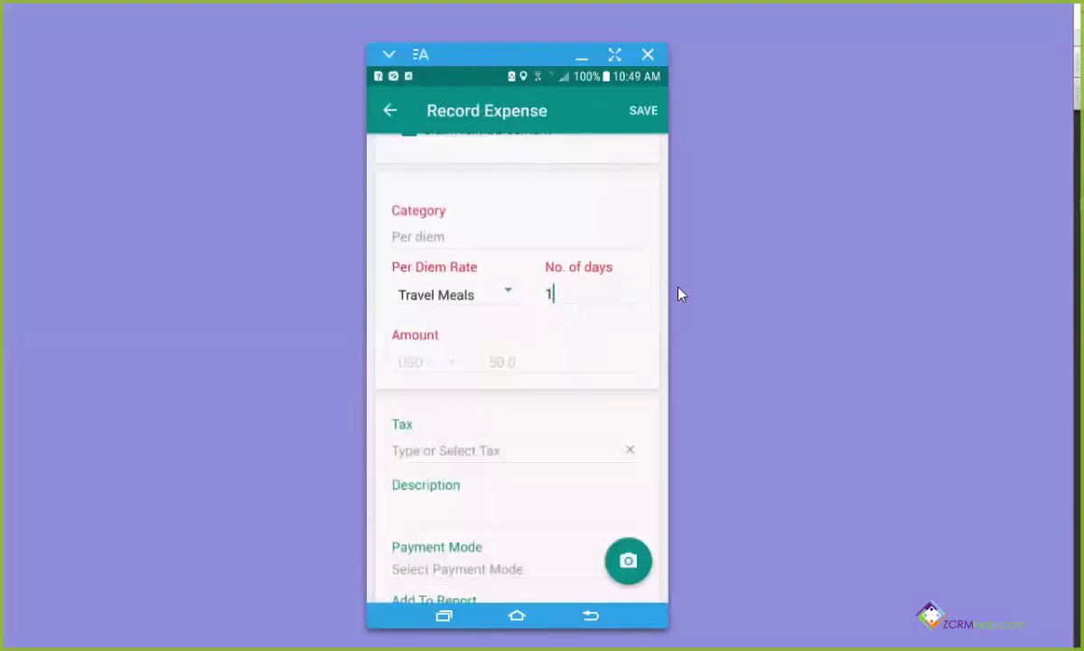
key("BackSpace")
type("3")
left_click(486, 526)
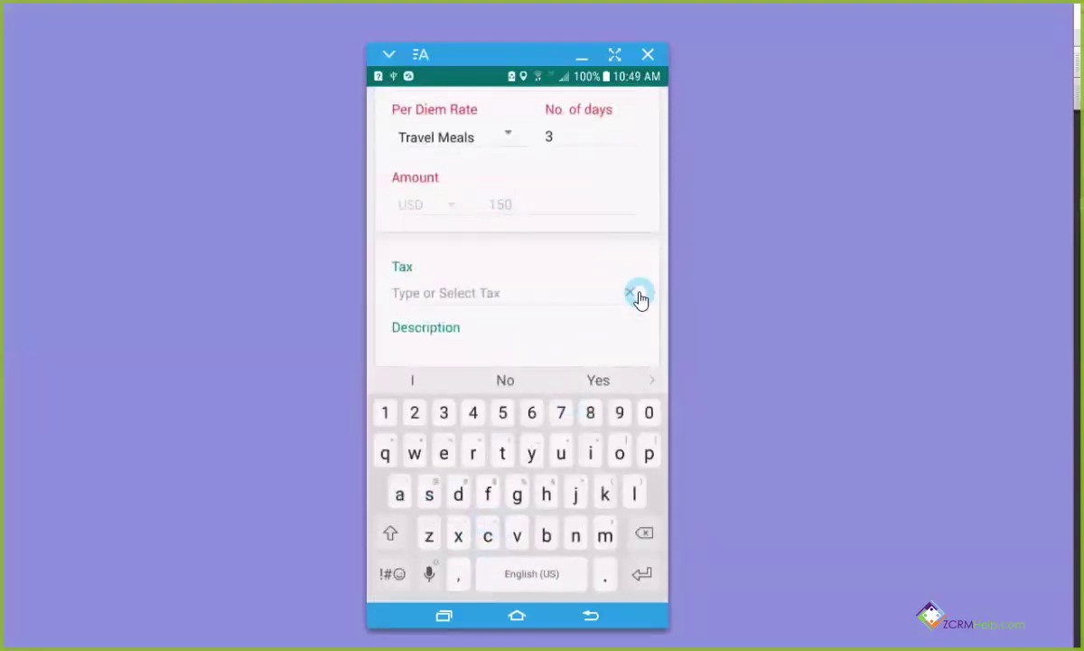
Set the per diem's payment mode to Credit Card.
scroll(555, 266, "down", 2)
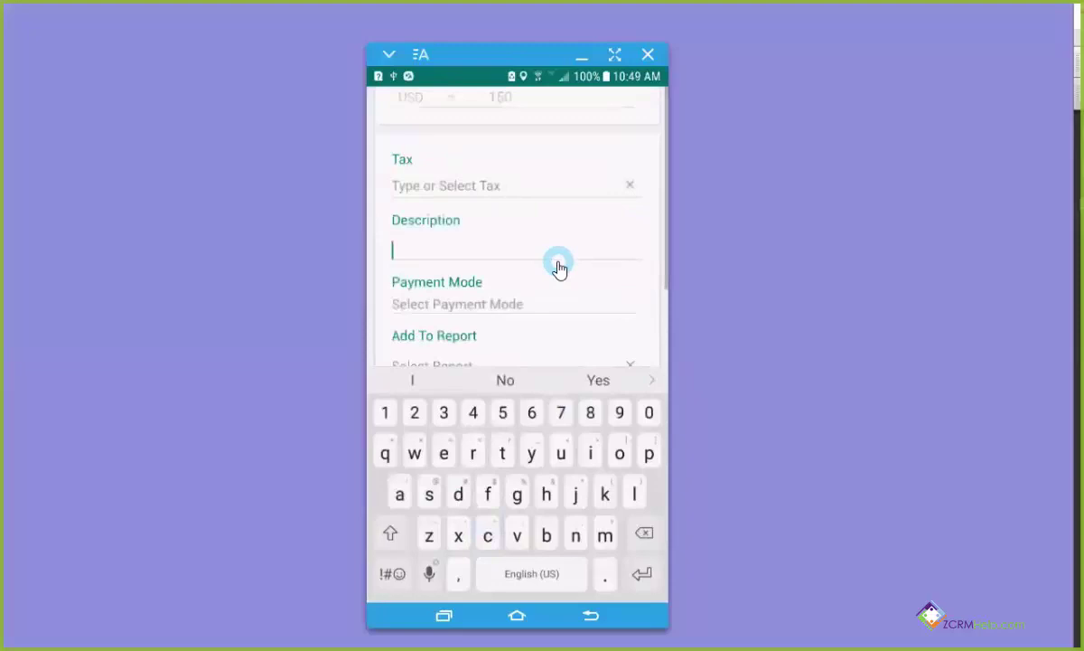
scroll(558, 267, "down", 1)
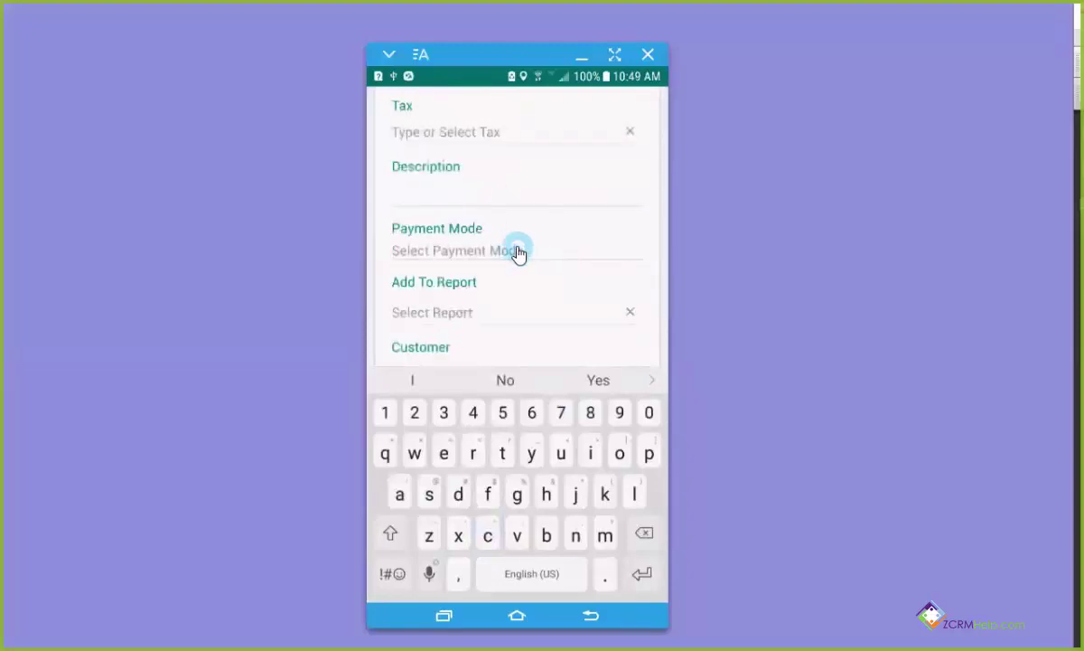
left_click(516, 252)
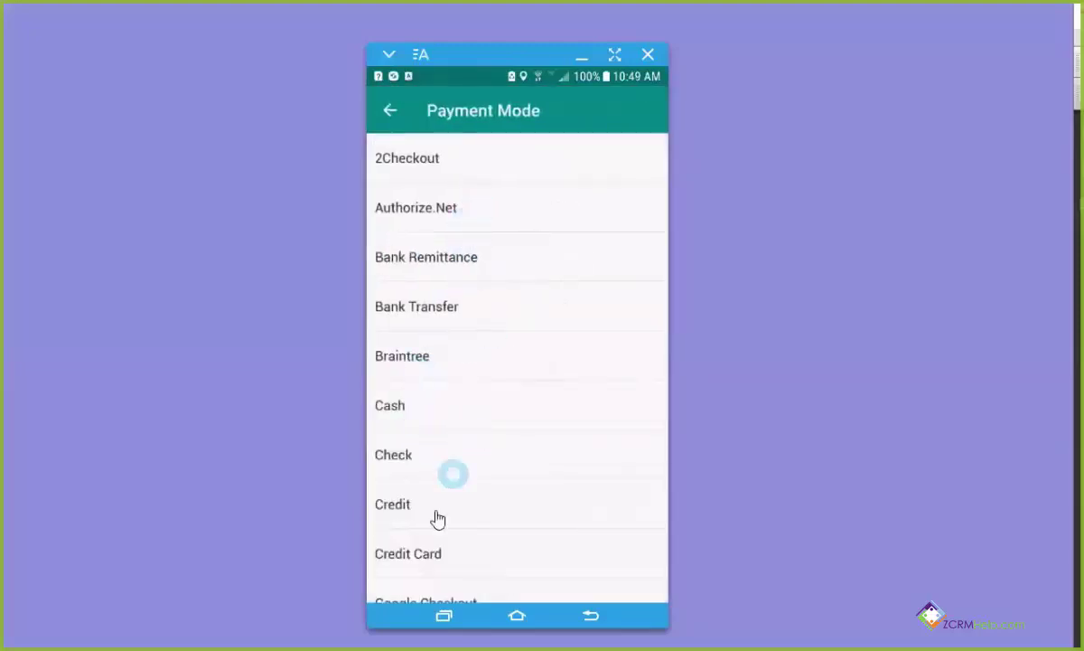
scroll(460, 433, "down", 3)
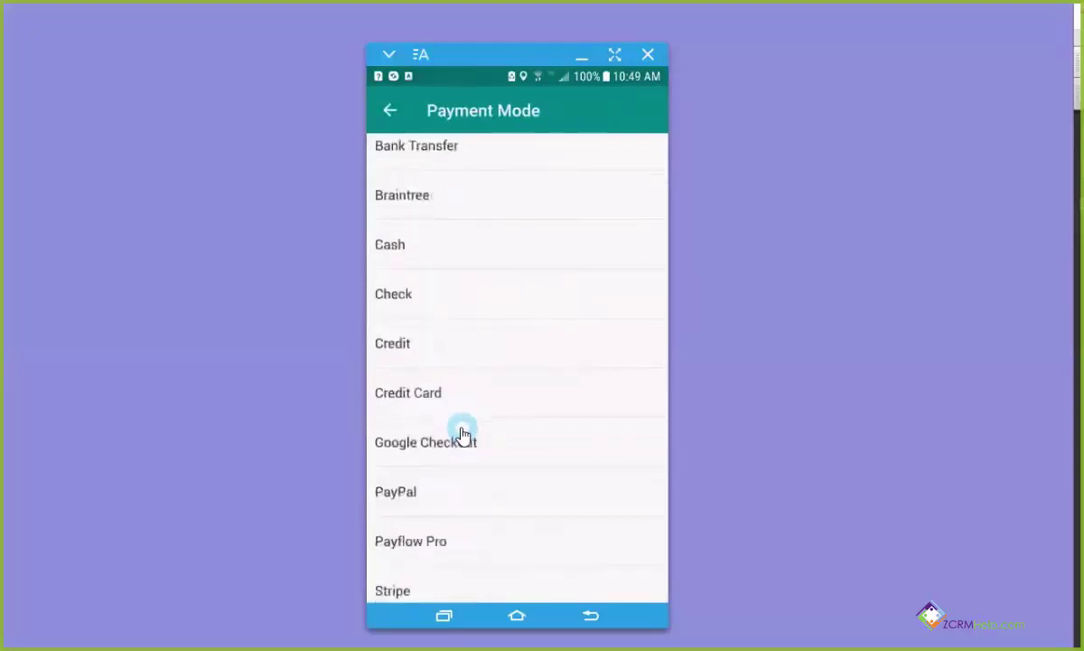
left_click(430, 389)
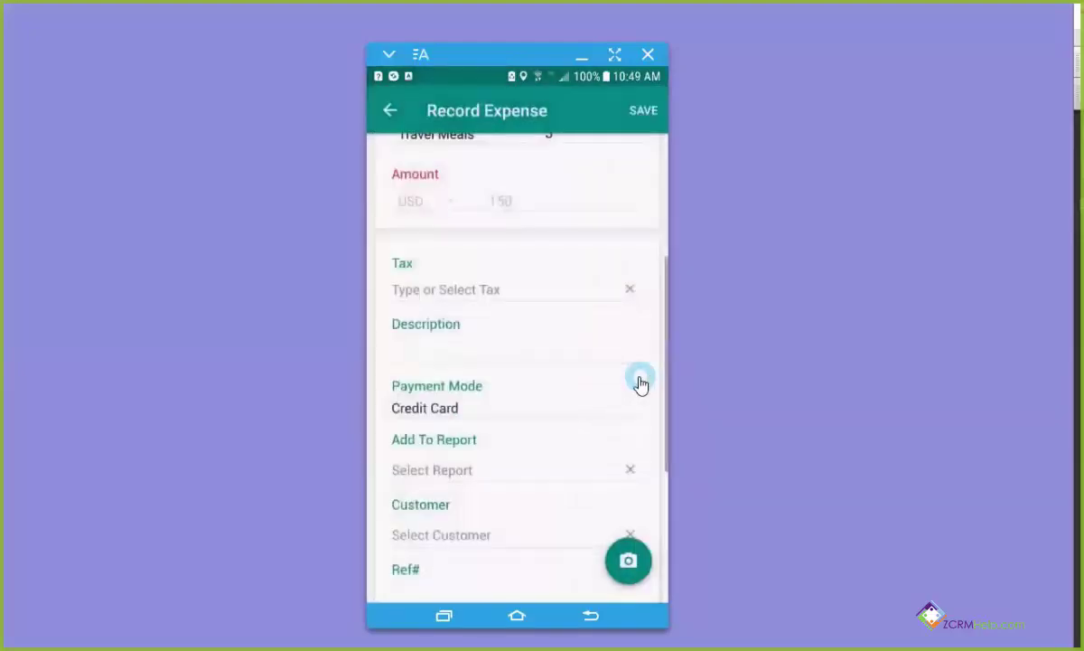
File the USD 150 per diem under report 2018-12 and save it.
scroll(589, 379, "down", 2)
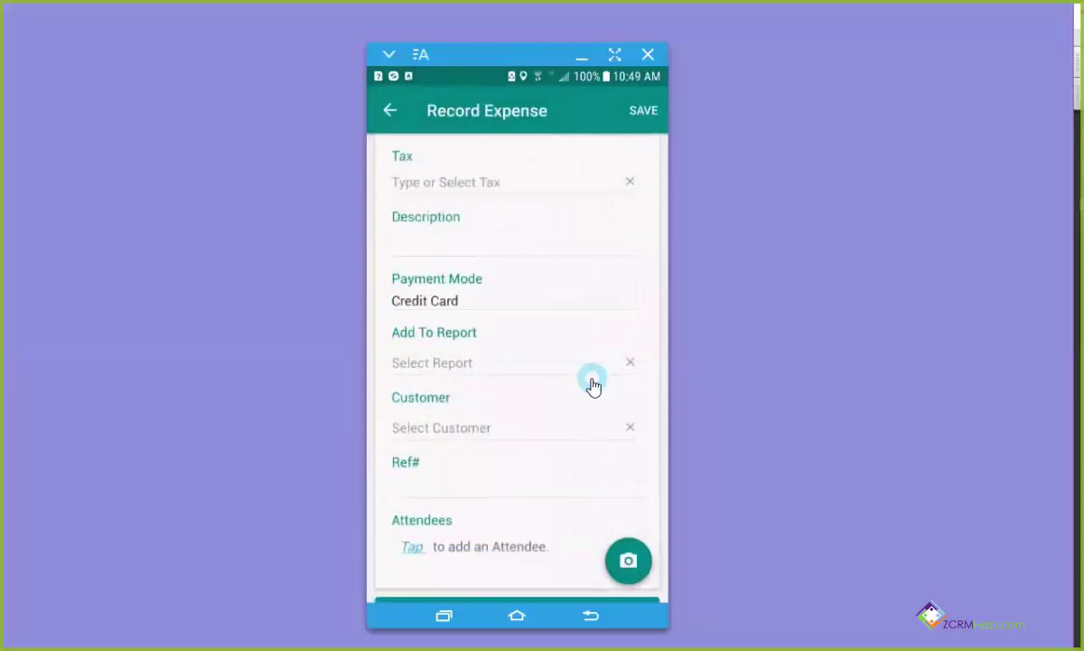
scroll(589, 383, "up", 1)
scroll(533, 364, "up", 3)
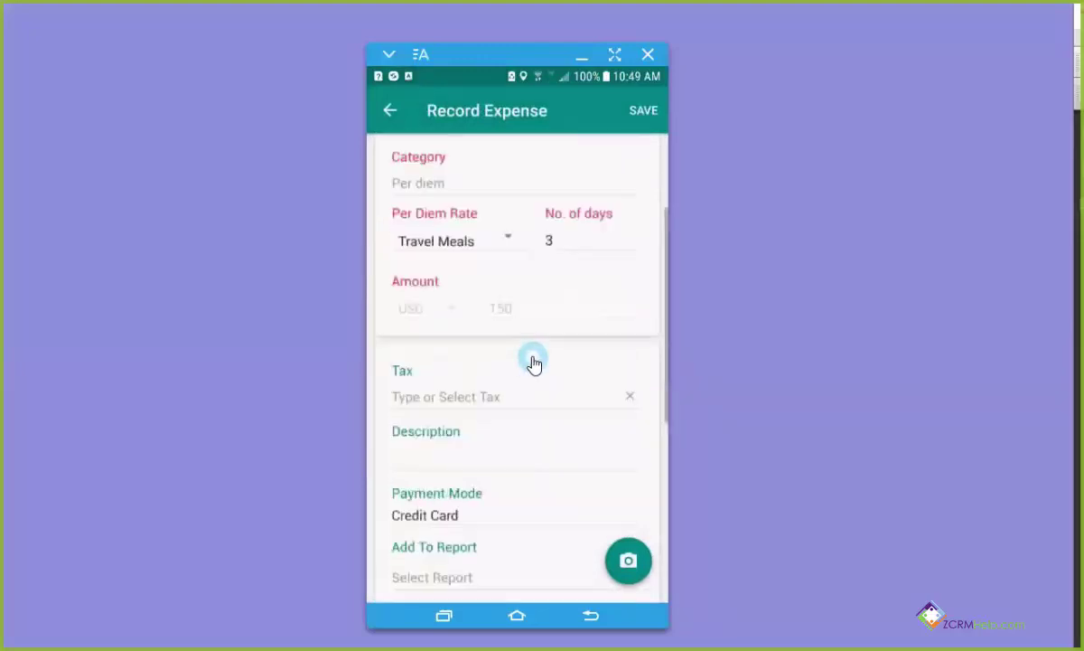
scroll(534, 364, "up", 3)
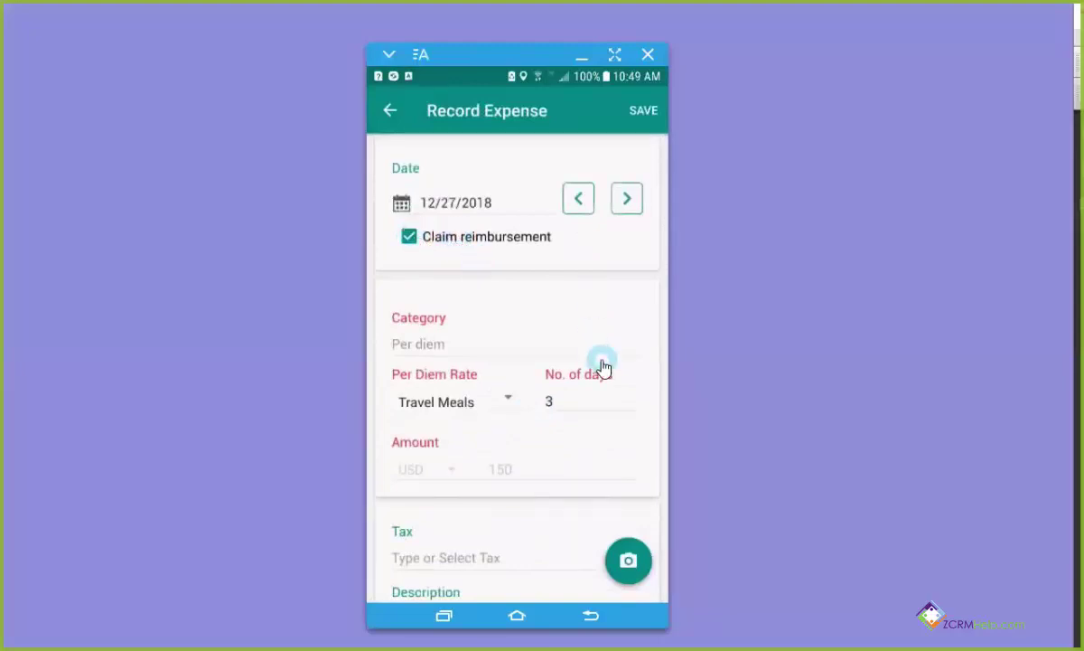
scroll(605, 366, "down", 2)
scroll(604, 366, "down", 3)
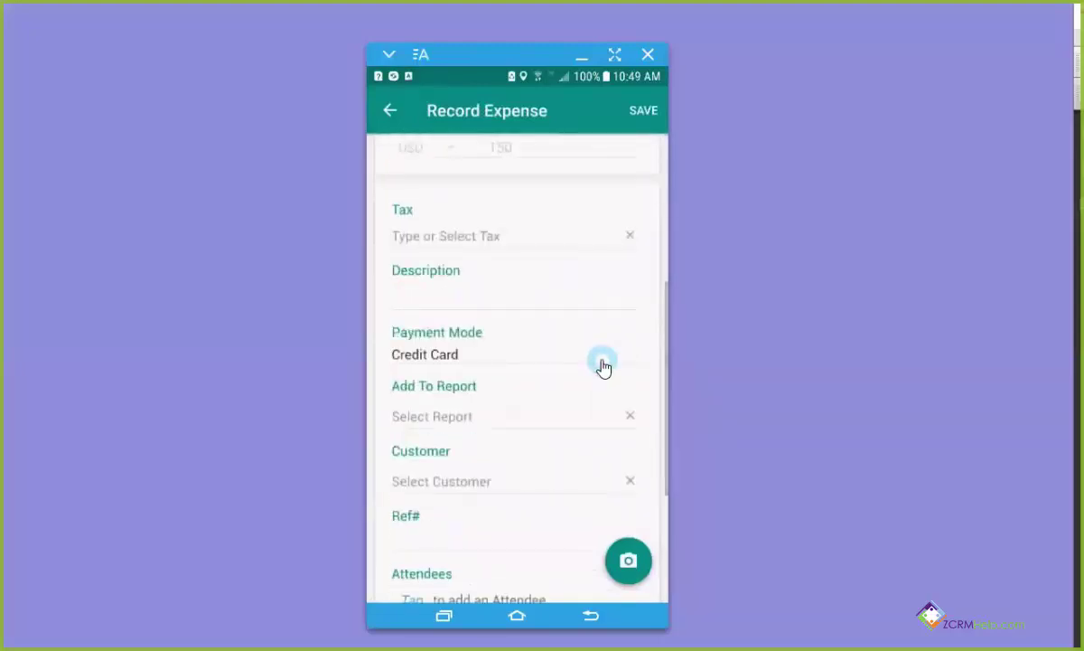
scroll(604, 365, "down", 2)
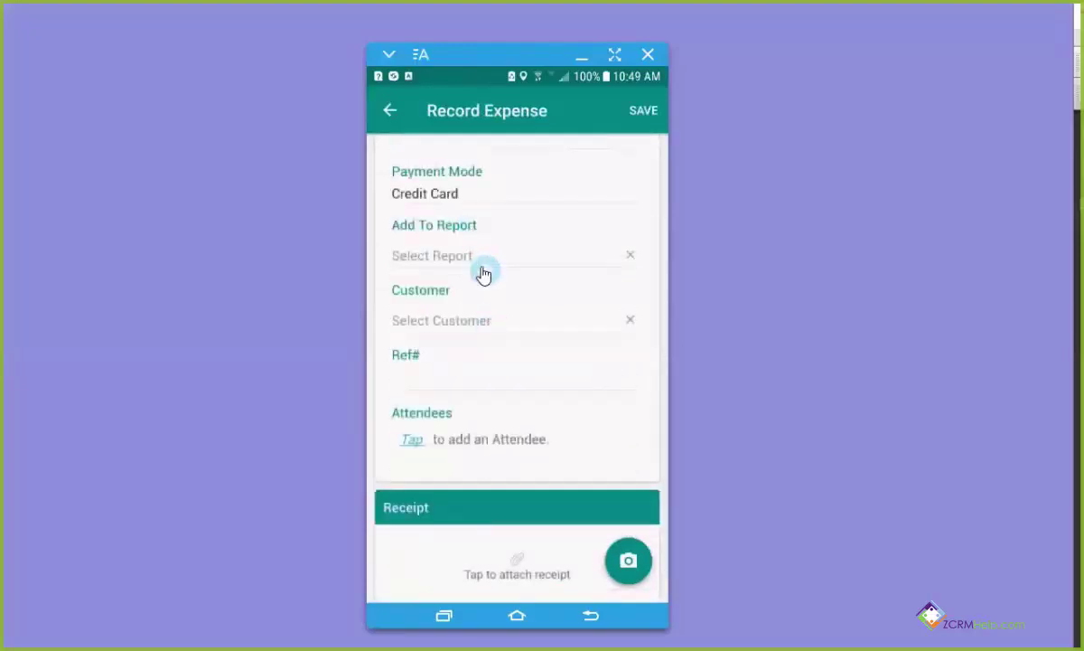
left_click(512, 265)
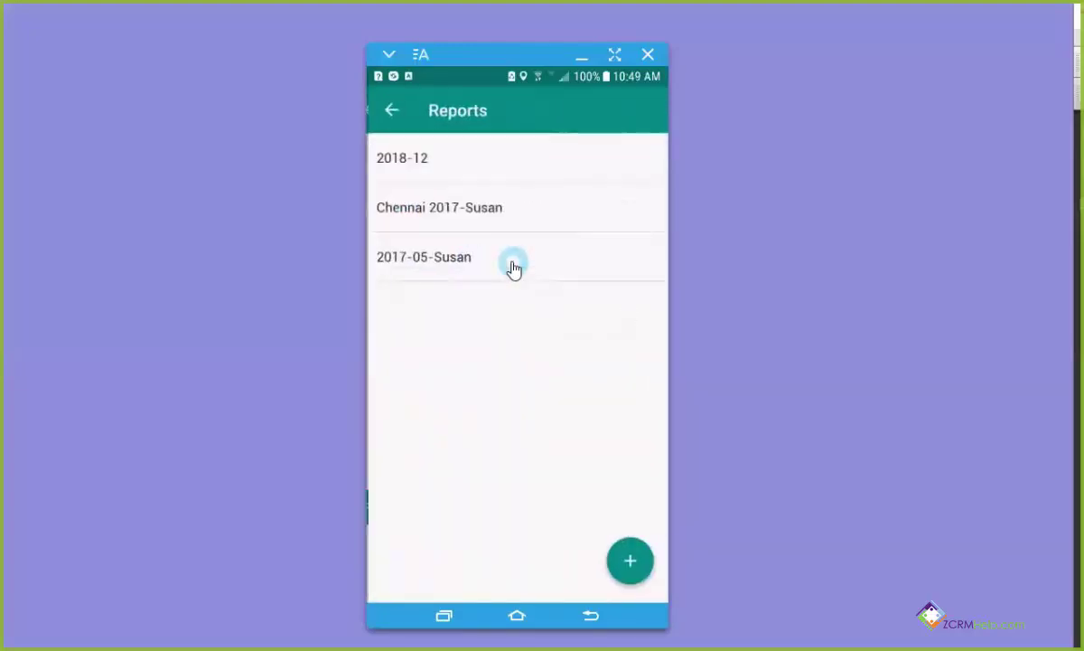
left_click(404, 159)
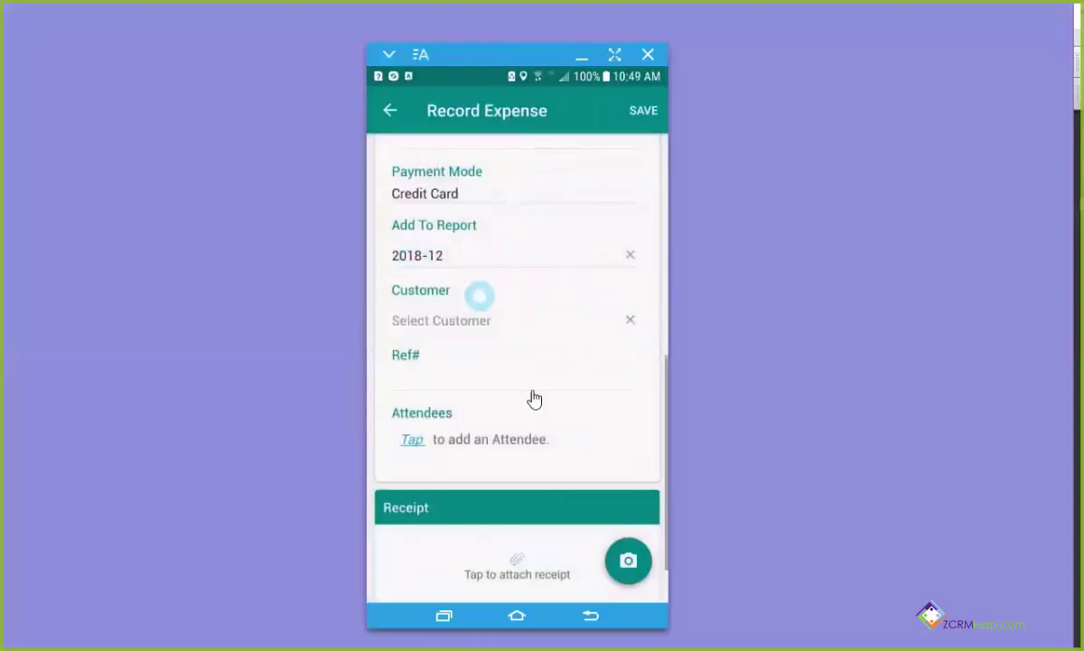
left_click(643, 109)
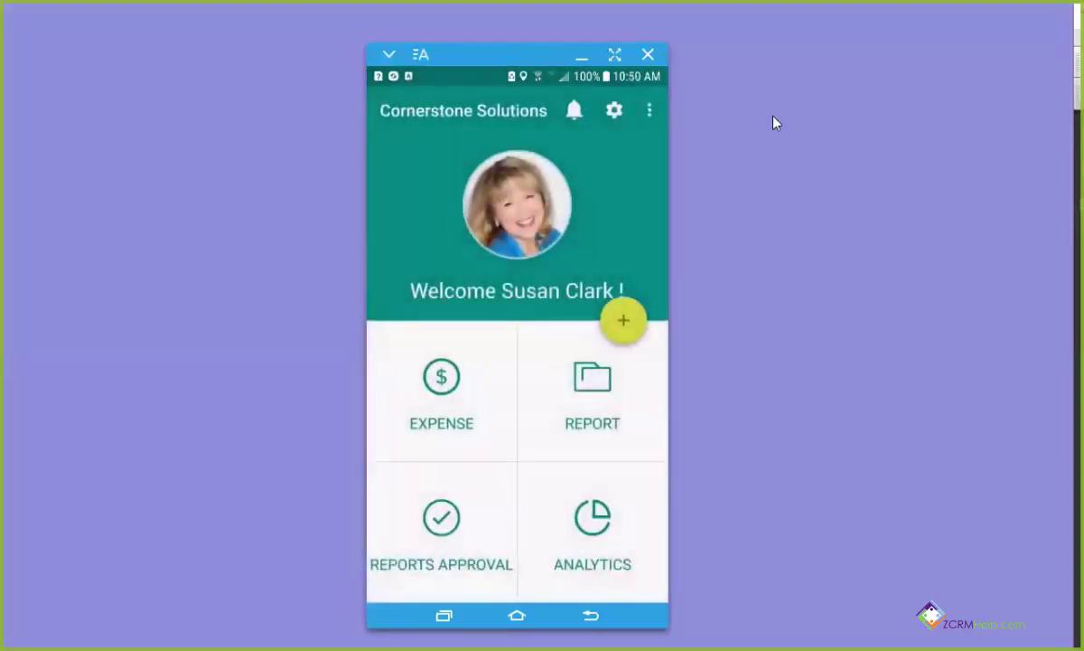
Open report 2018-12 and scroll through its four expenses, $203.74 total and $178.74 reimbursable.
left_click(607, 378)
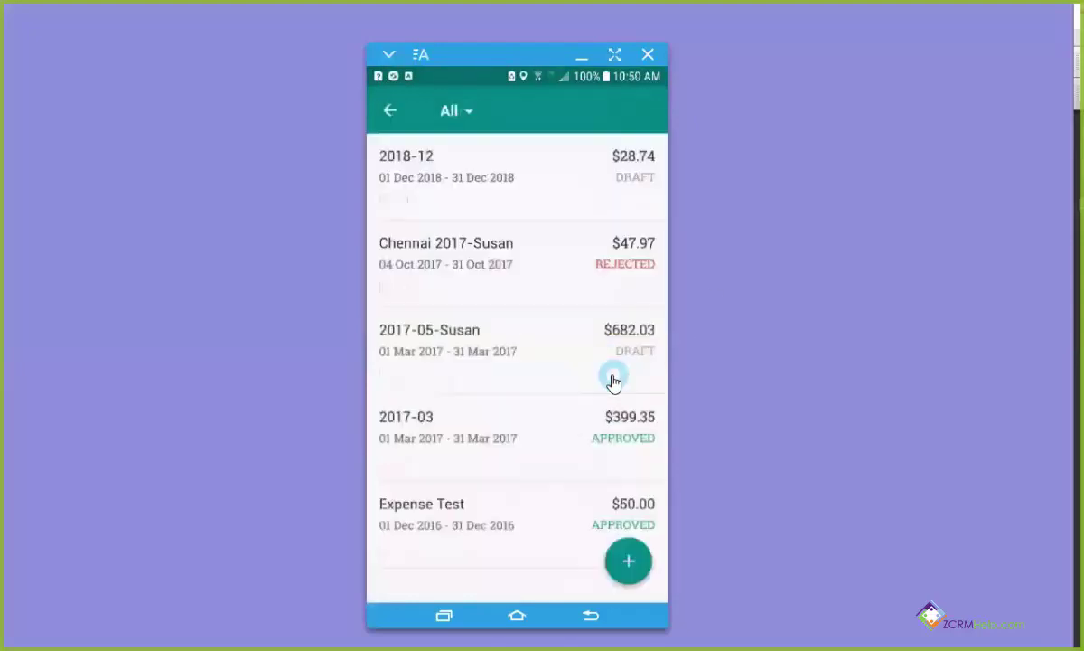
left_click(409, 160)
mouse_move(637, 280)
left_mouse_down()
mouse_move(624, 300)
mouse_move(488, 311)
mouse_move(552, 307)
mouse_move(542, 318)
mouse_move(566, 319)
left_mouse_up()
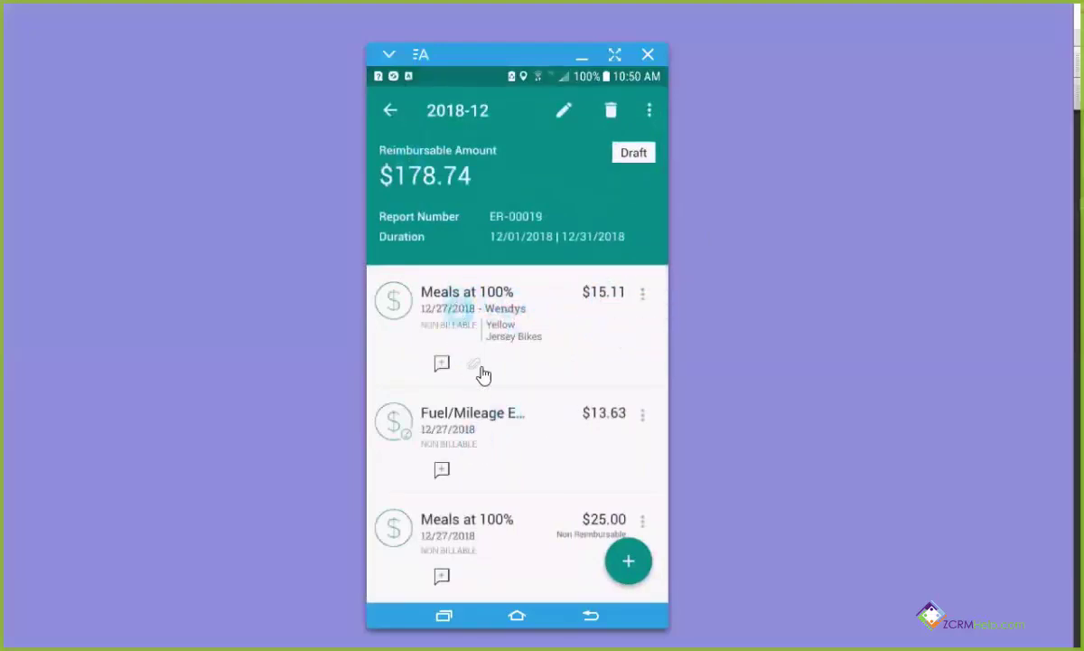
scroll(607, 436, "down", 2)
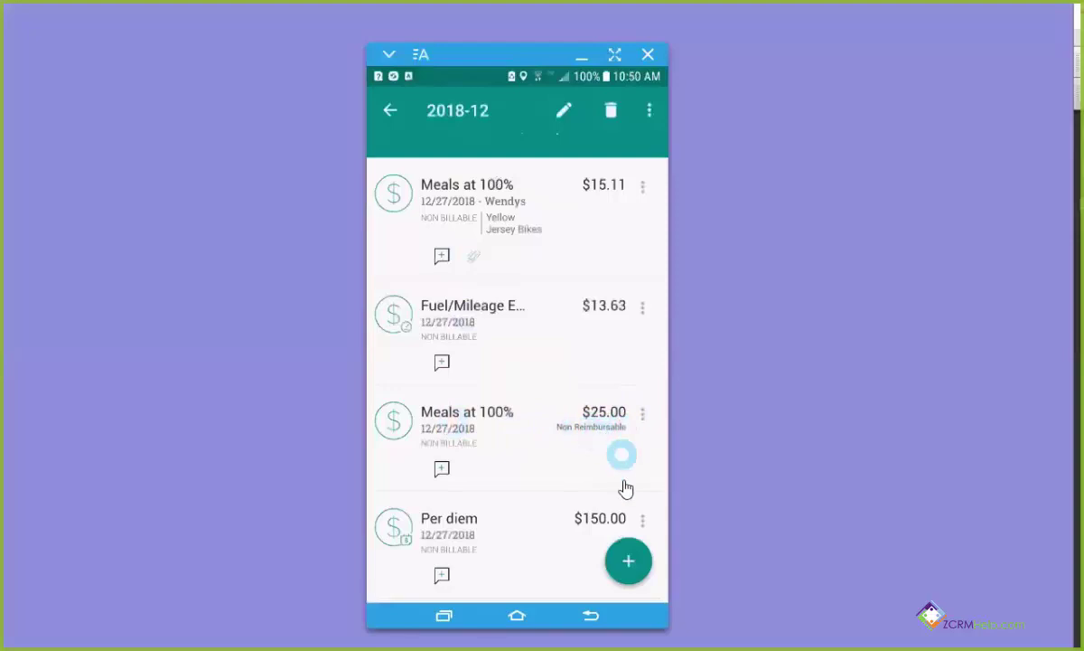
left_click_drag(651, 514, 553, 256)
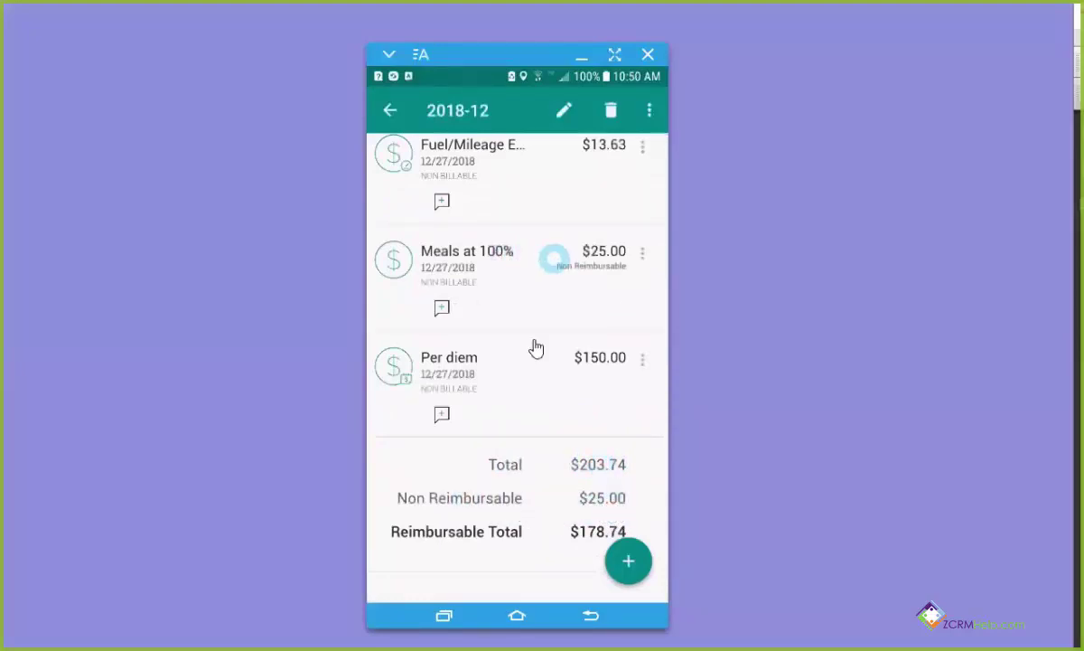
left_click_drag(600, 499, 646, 484)
scroll(637, 474, "down", 2)
scroll(637, 471, "up", 5)
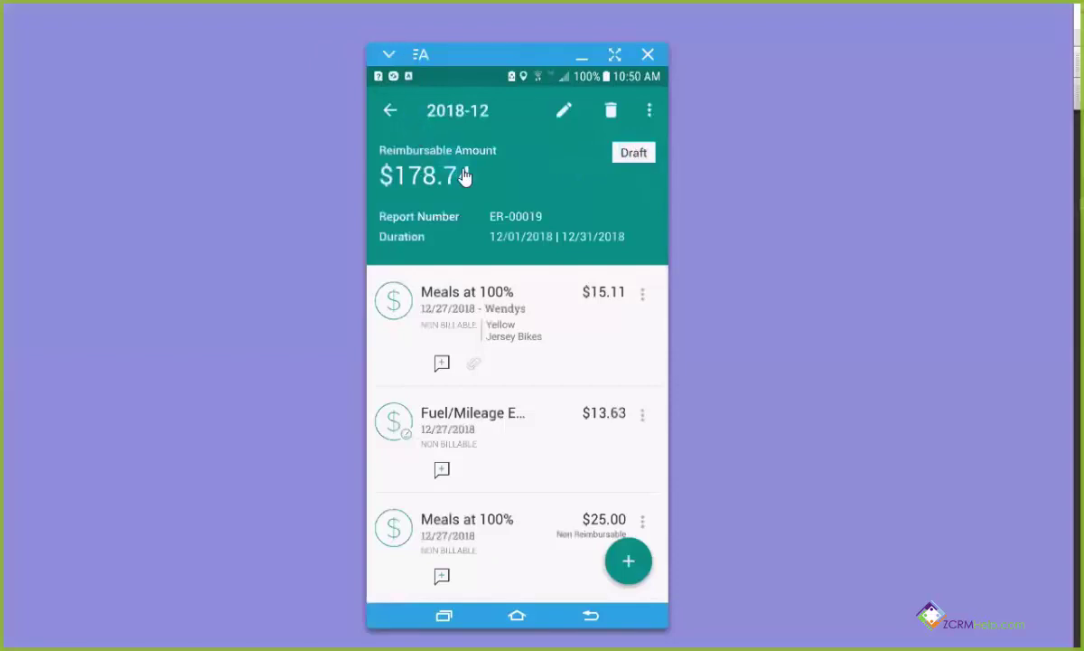
Submit report 2018-12 to the chosen approver.
left_click(650, 116)
left_click(500, 276)
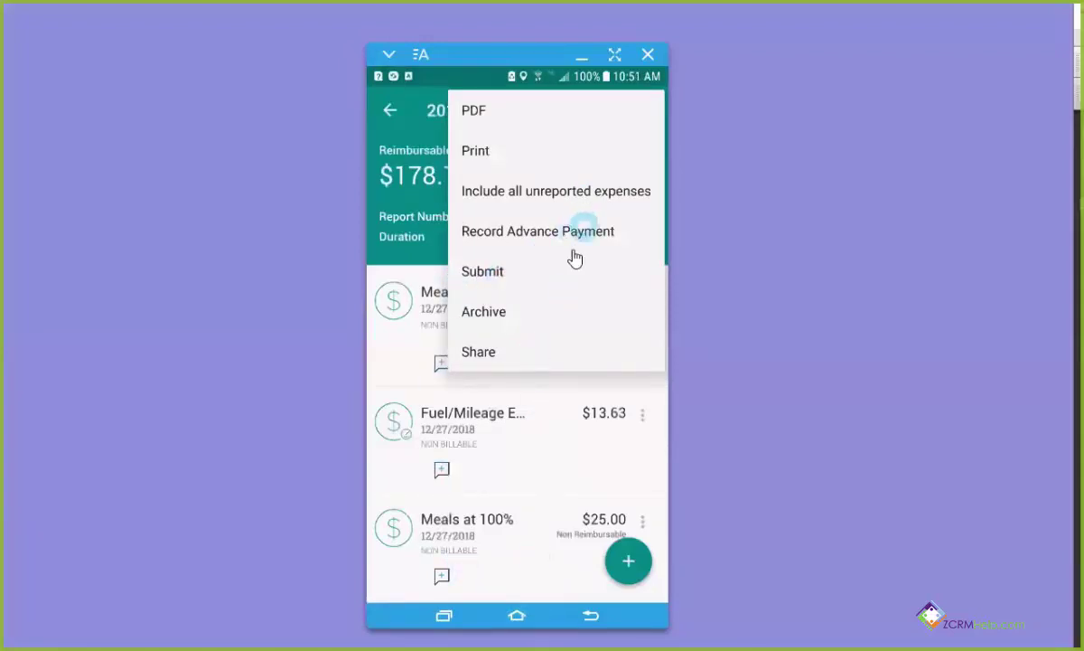
left_click(484, 271)
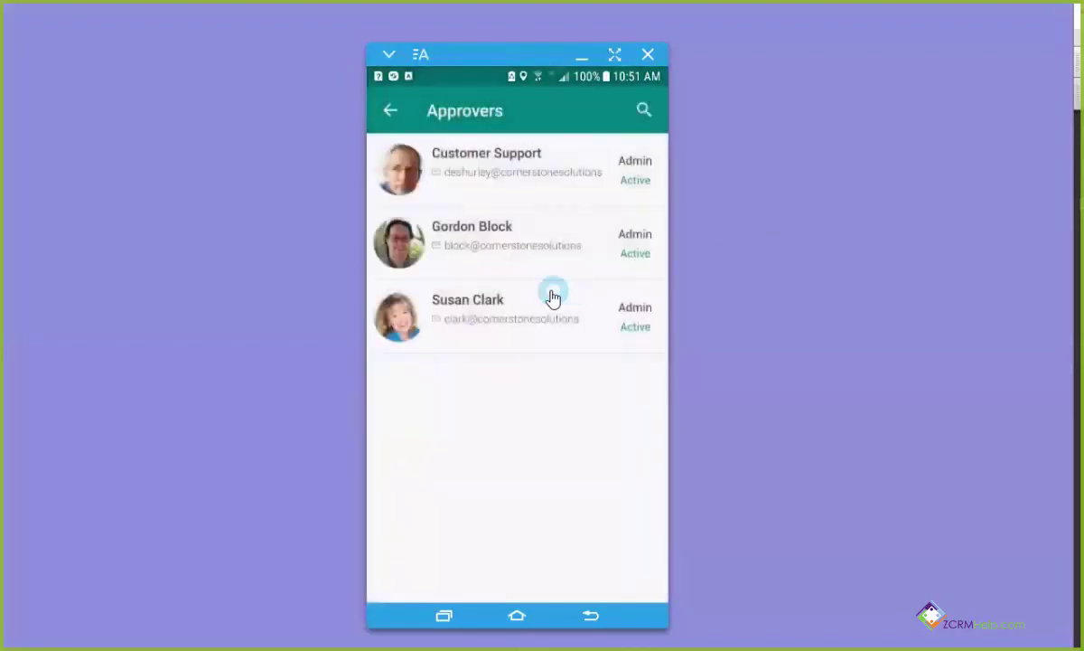
left_click(503, 312)
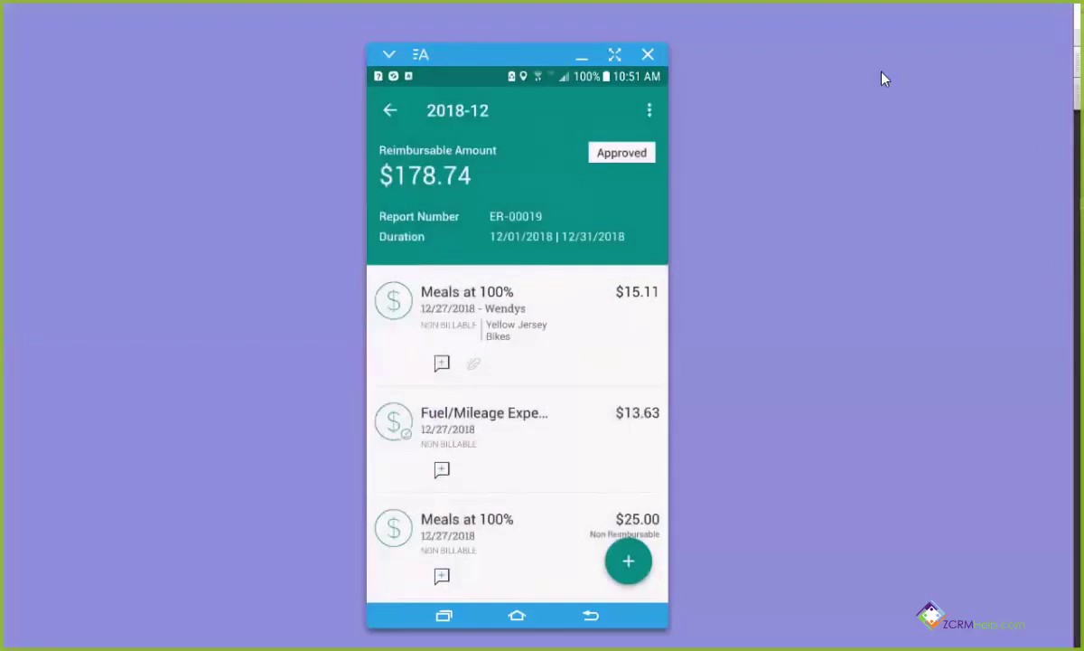
Back out of report 2018-12 through the reports list to the home dashboard.
left_click(390, 111)
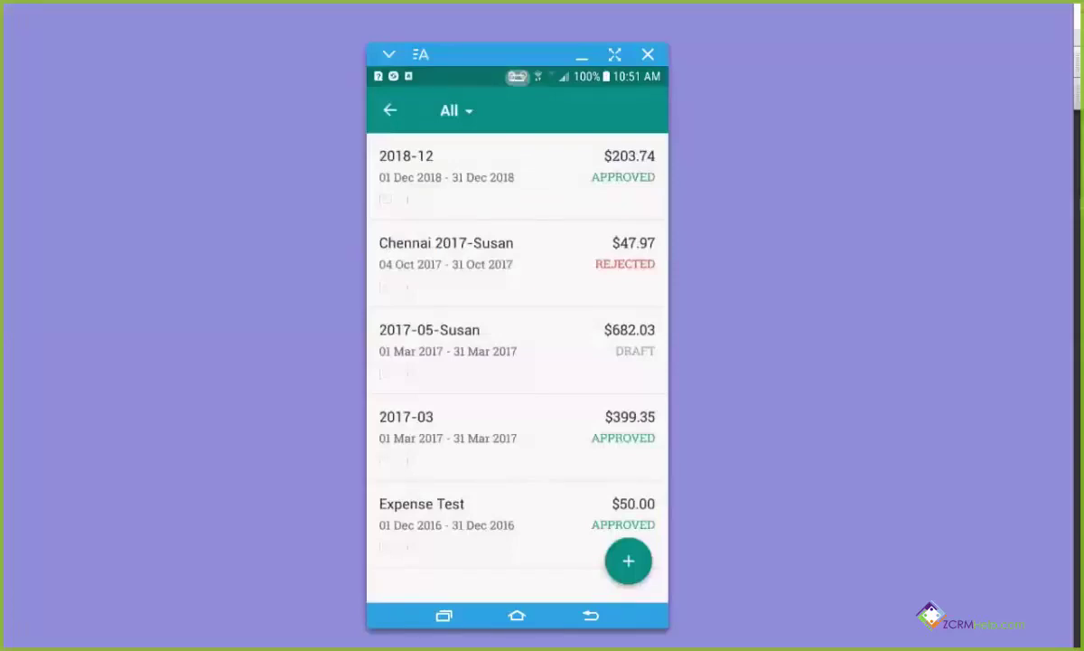
left_click(391, 124)
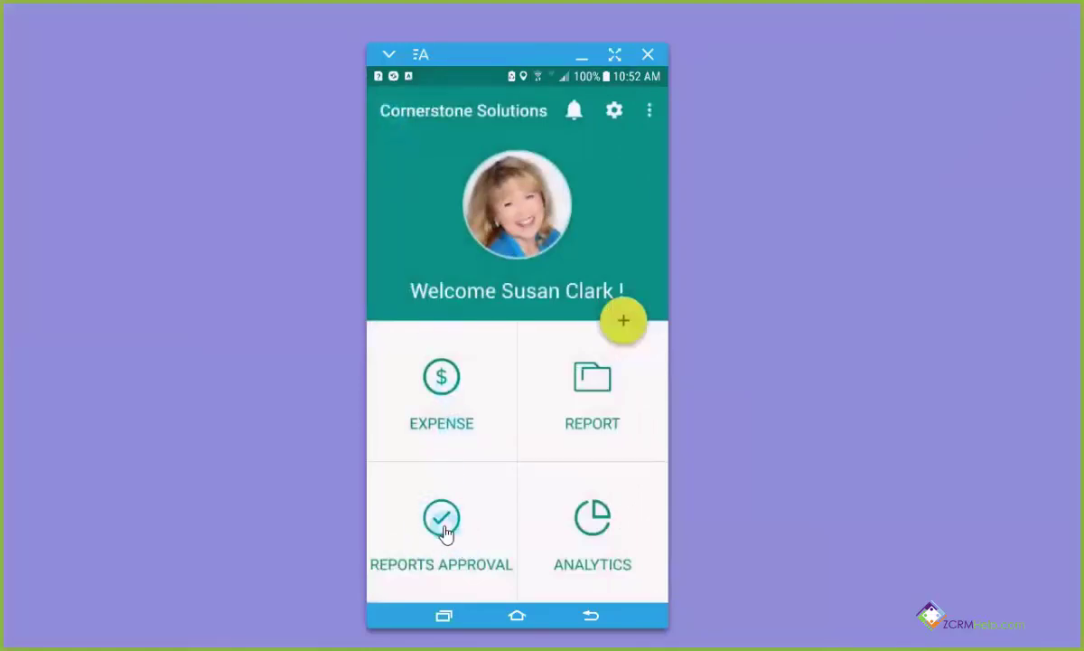
left_click(443, 524)
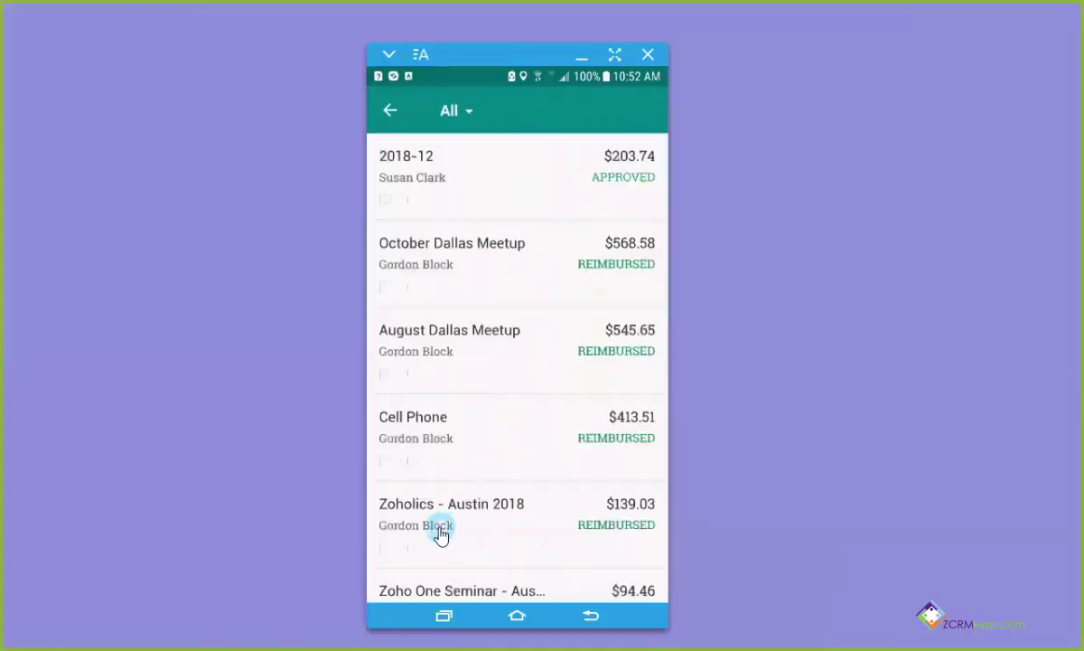
left_click(415, 175)
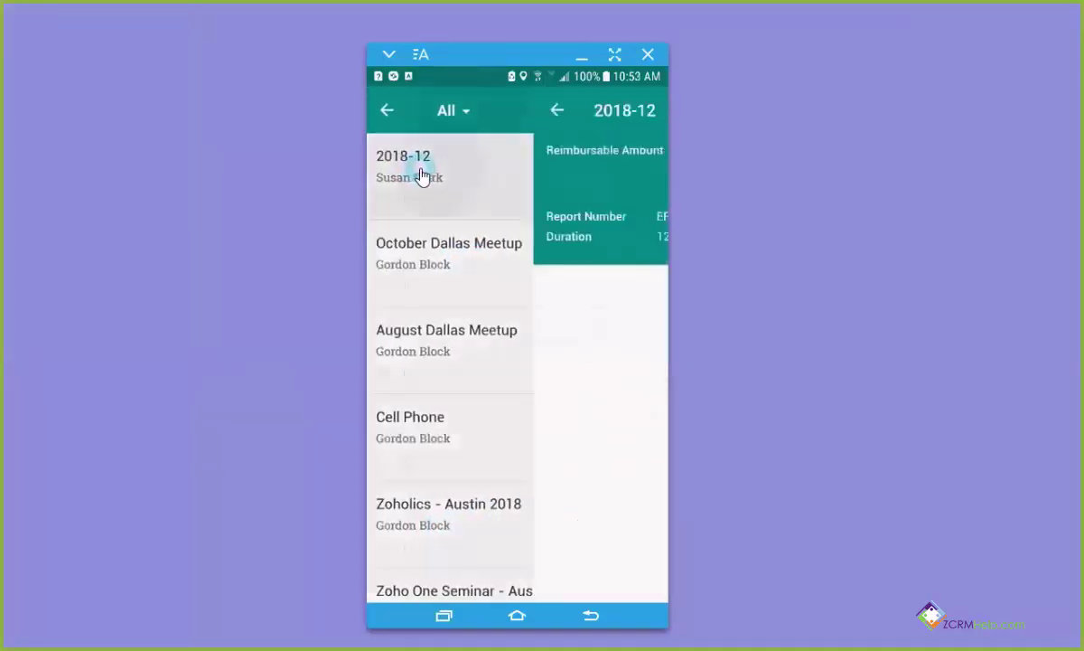
left_click(649, 112)
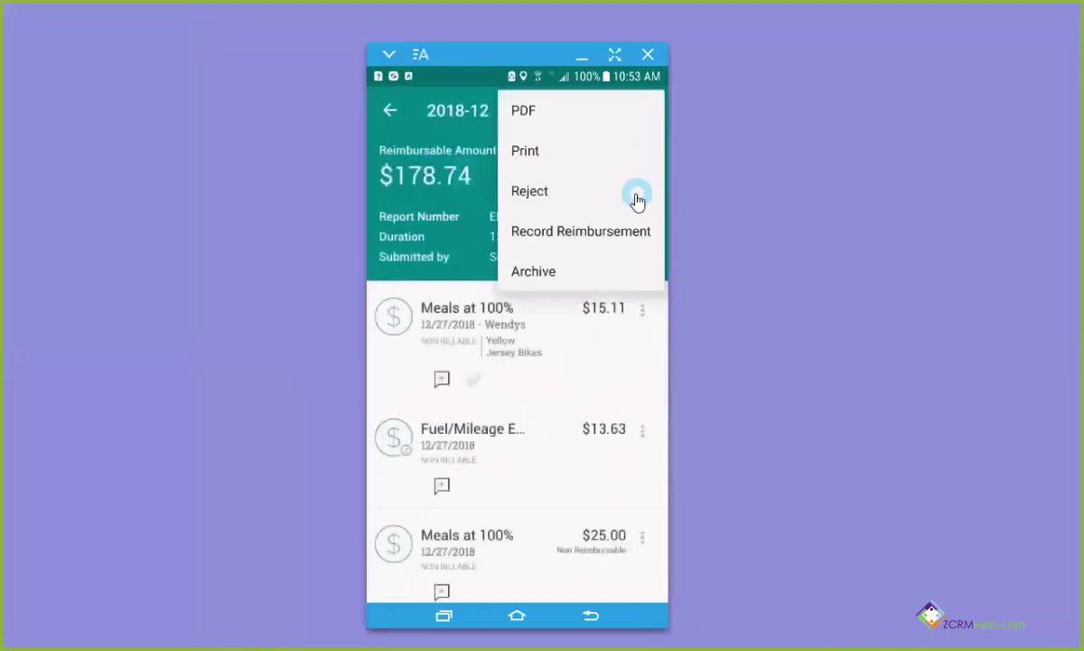
left_click(388, 112)
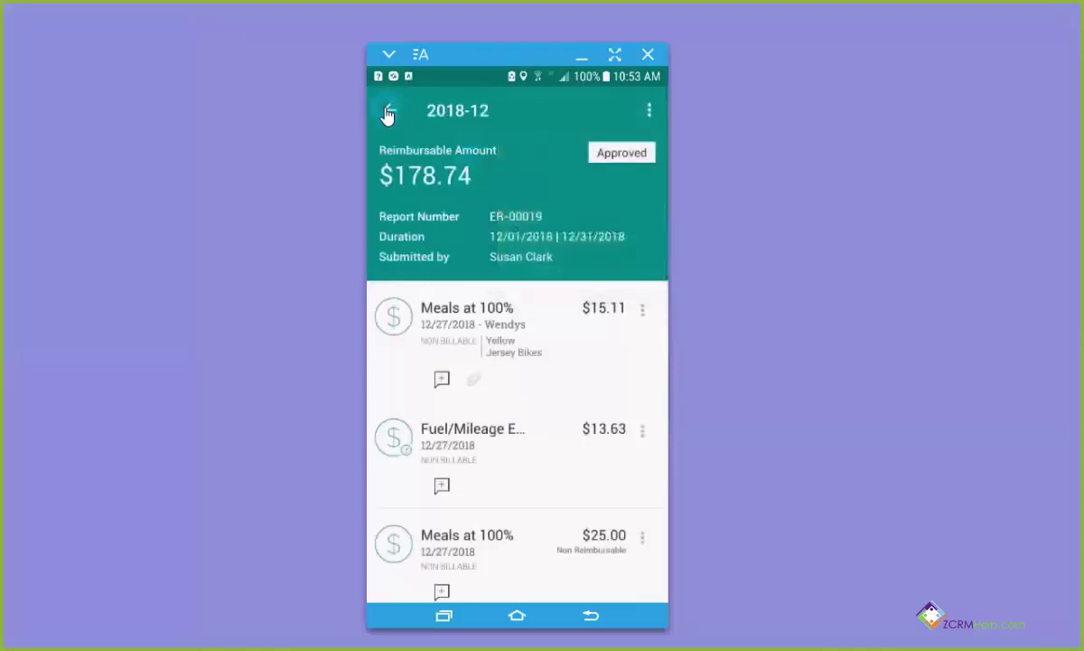
left_click(389, 112)
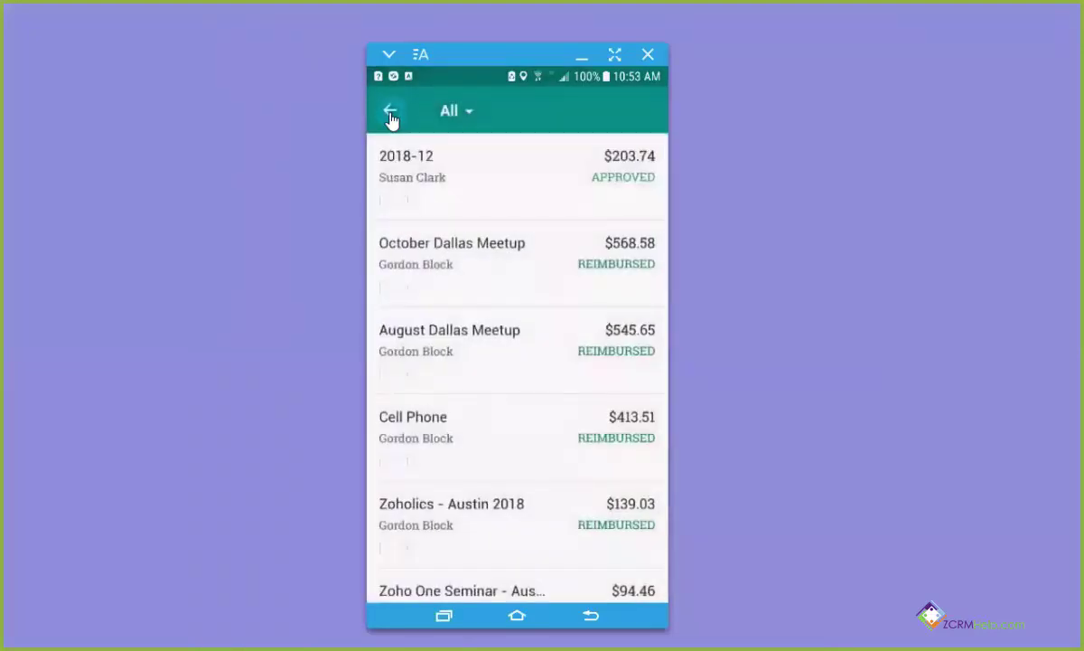
left_click(390, 113)
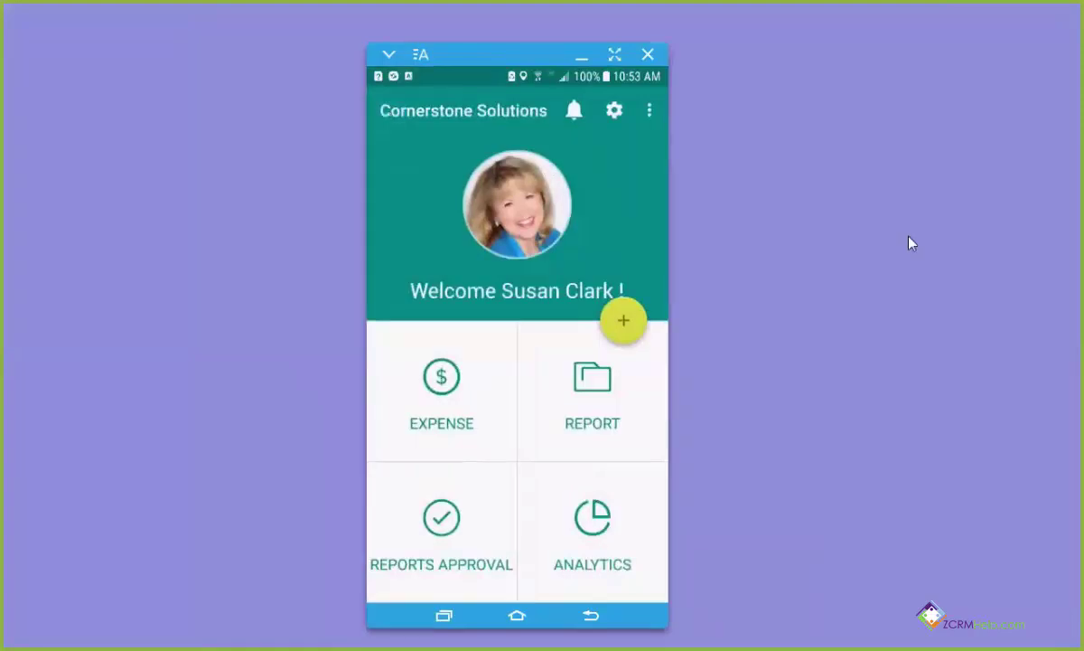
Open the rejected Chennai 2017 report from the reports list and scroll its expenses.
left_click(610, 391)
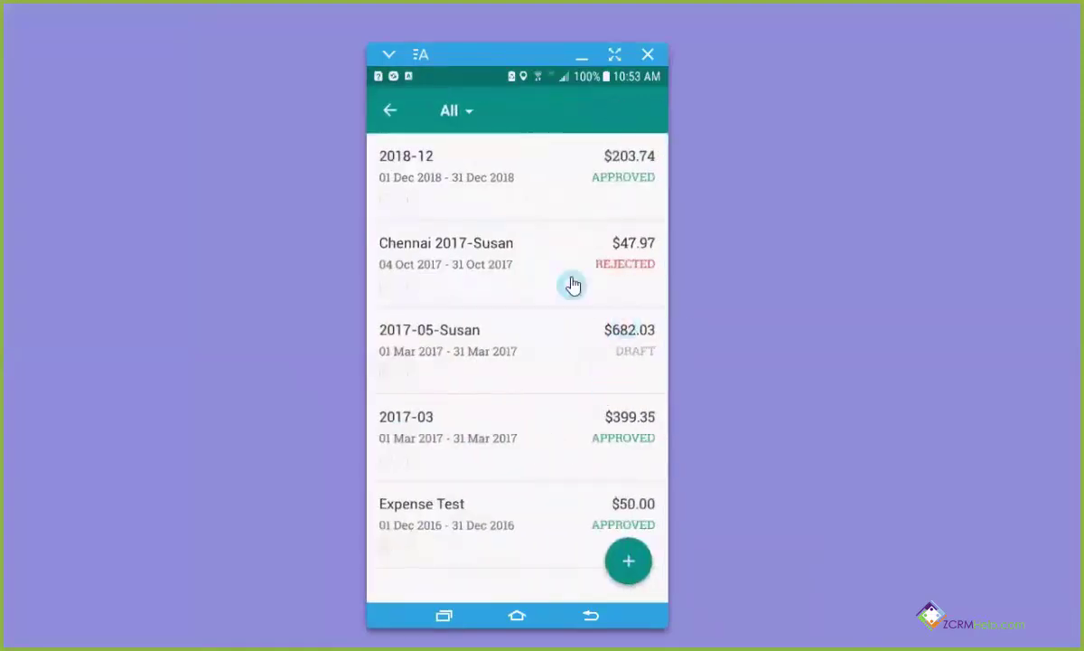
left_click(471, 254)
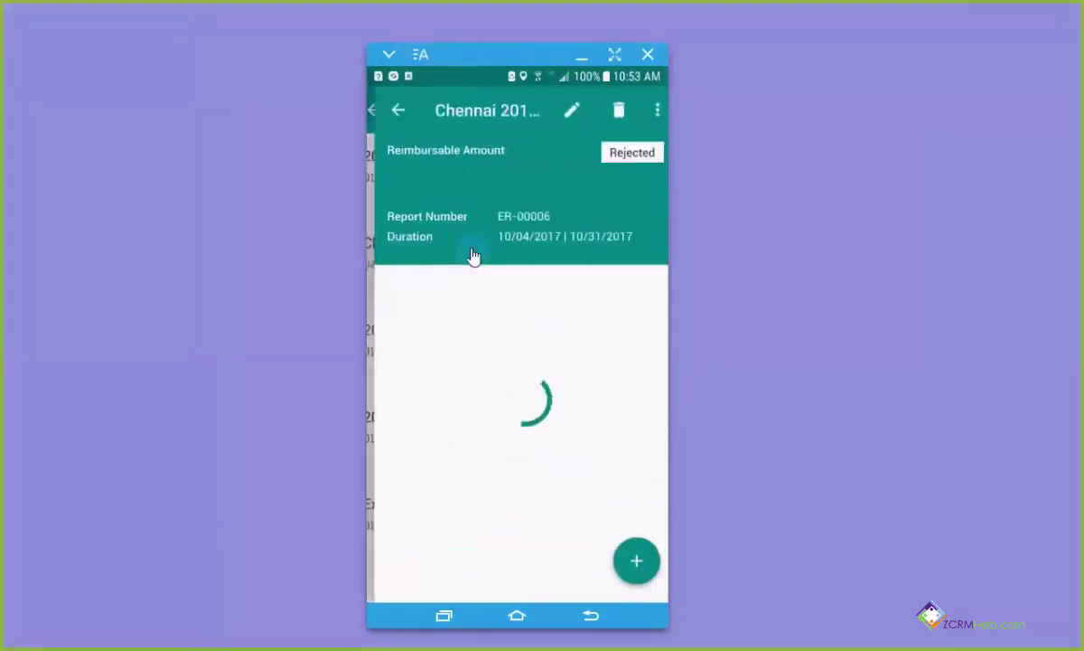
scroll(603, 408, "down", 5)
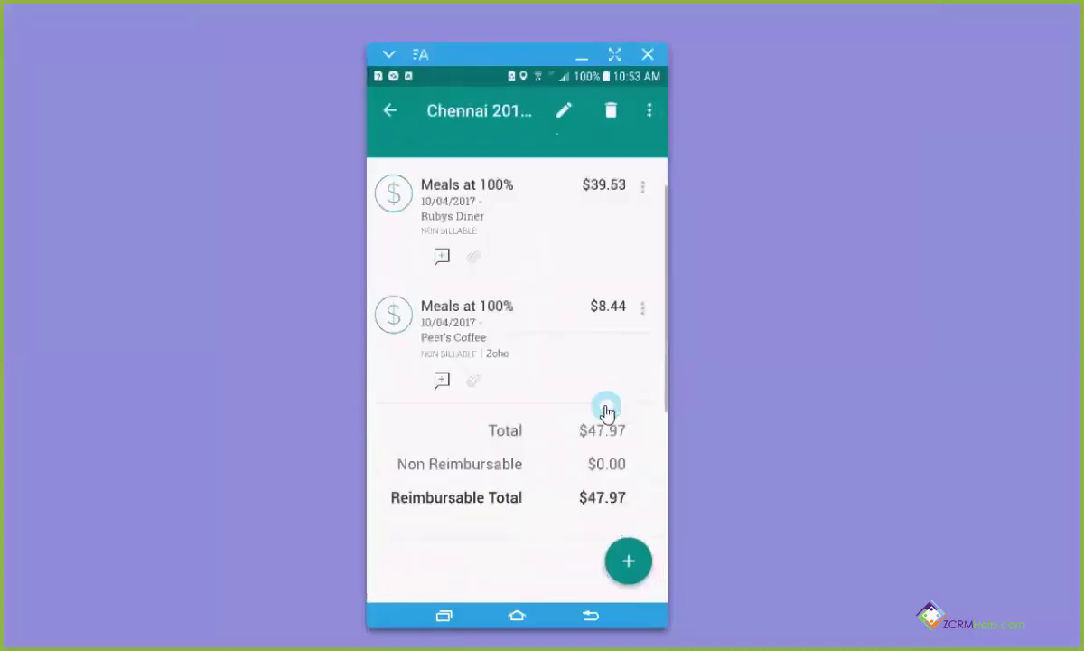
scroll(644, 347, "up", 2)
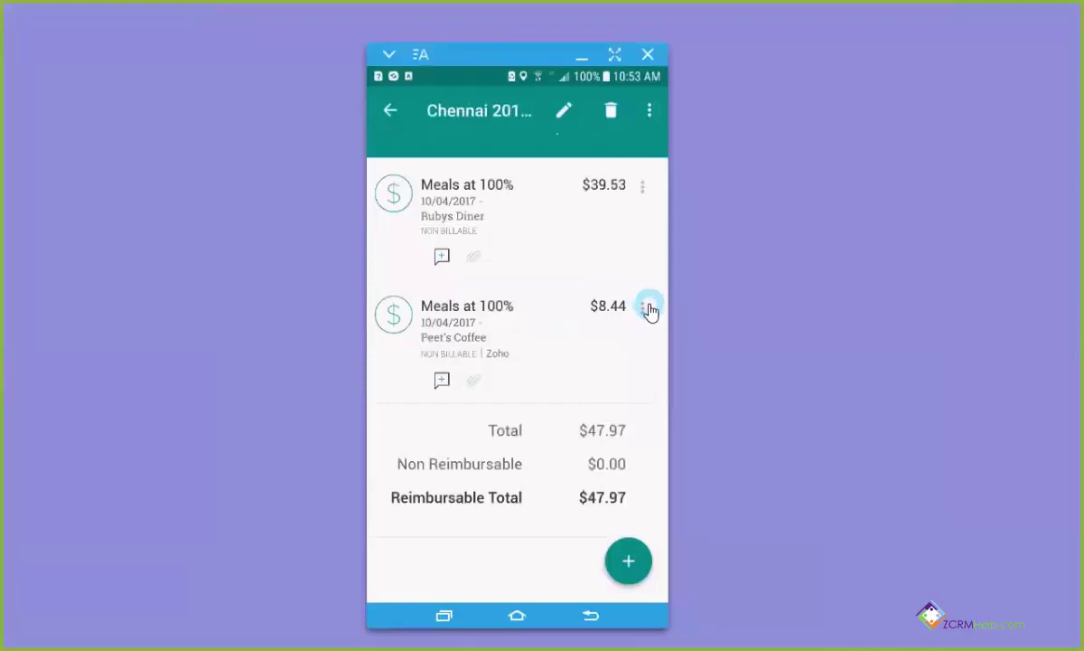
Glance at the Peet's Coffee expense options and report actions, then return home.
left_click(648, 308)
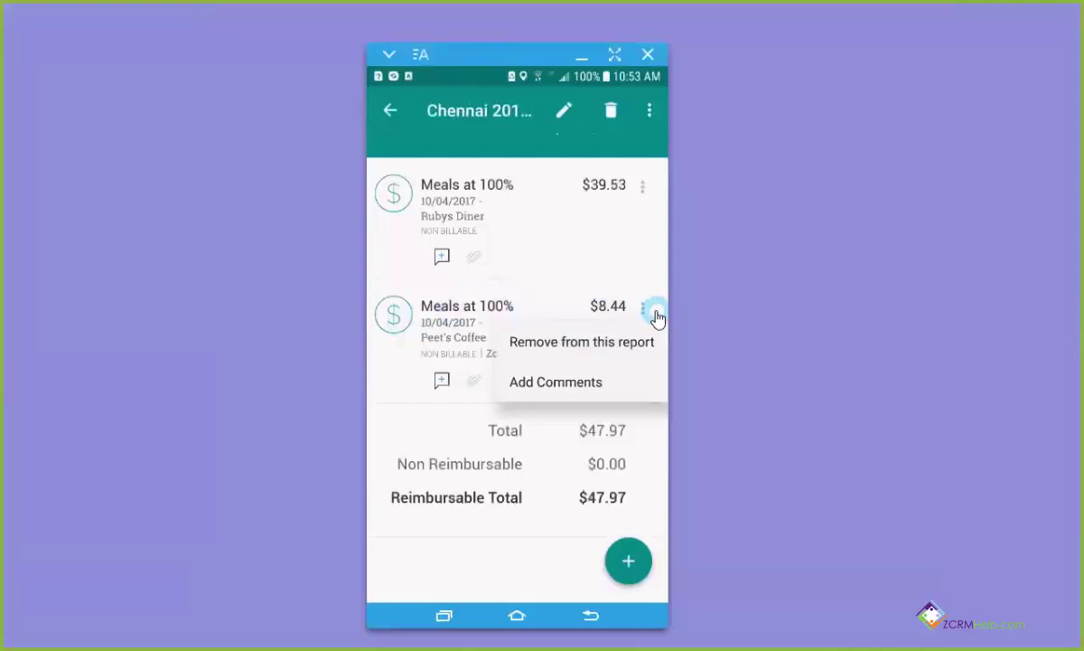
left_click(533, 564)
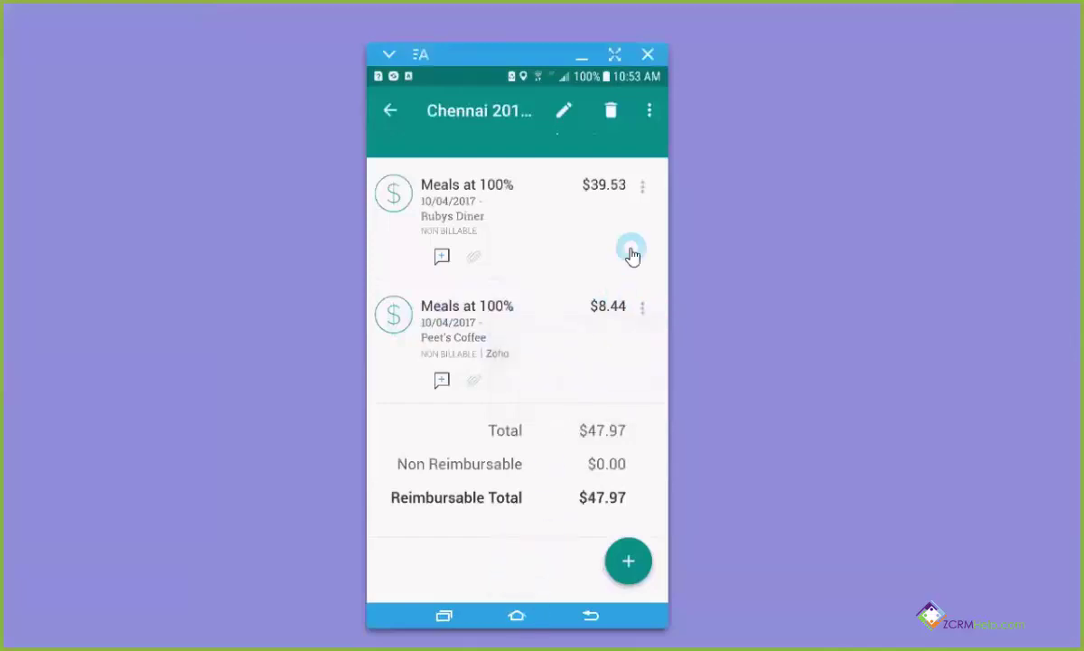
left_click(649, 111)
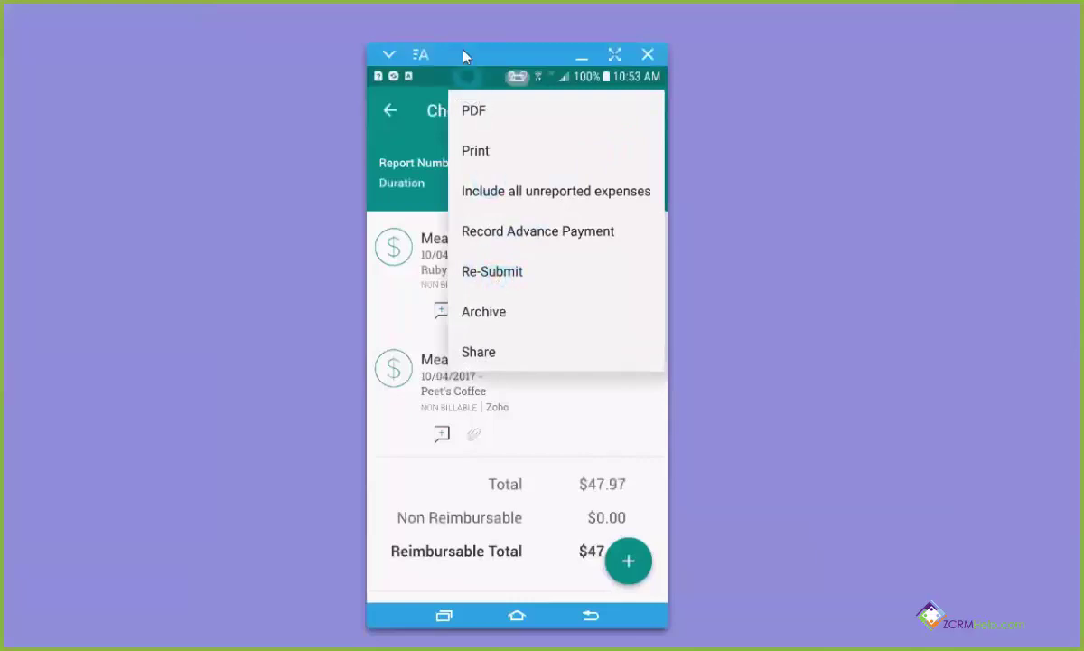
left_click(408, 107)
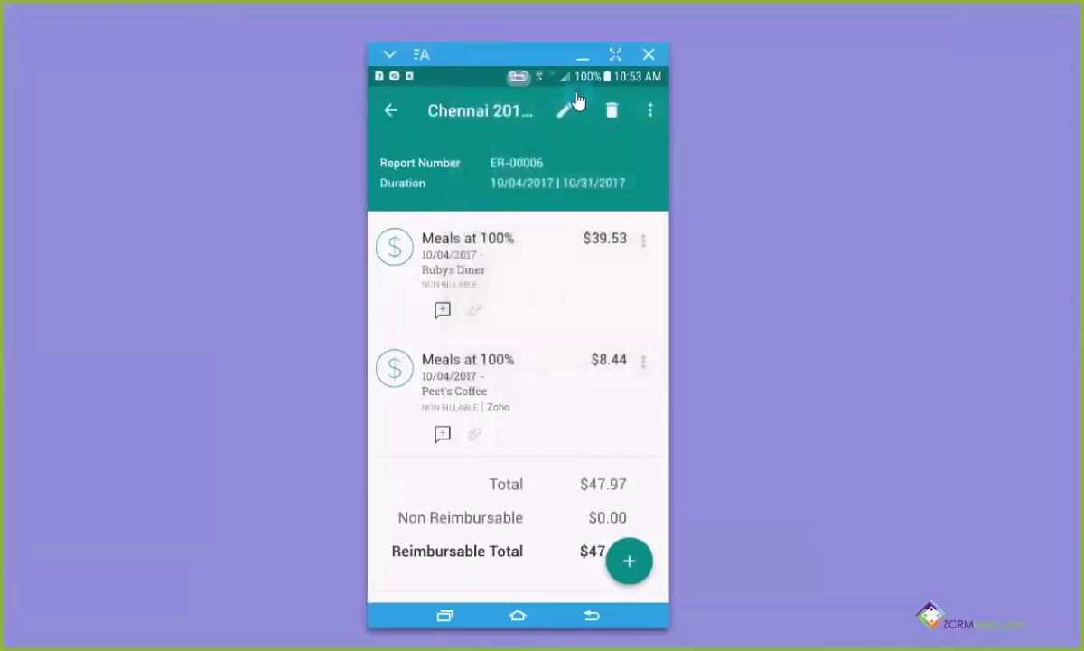
left_click(400, 121)
left_click(403, 119)
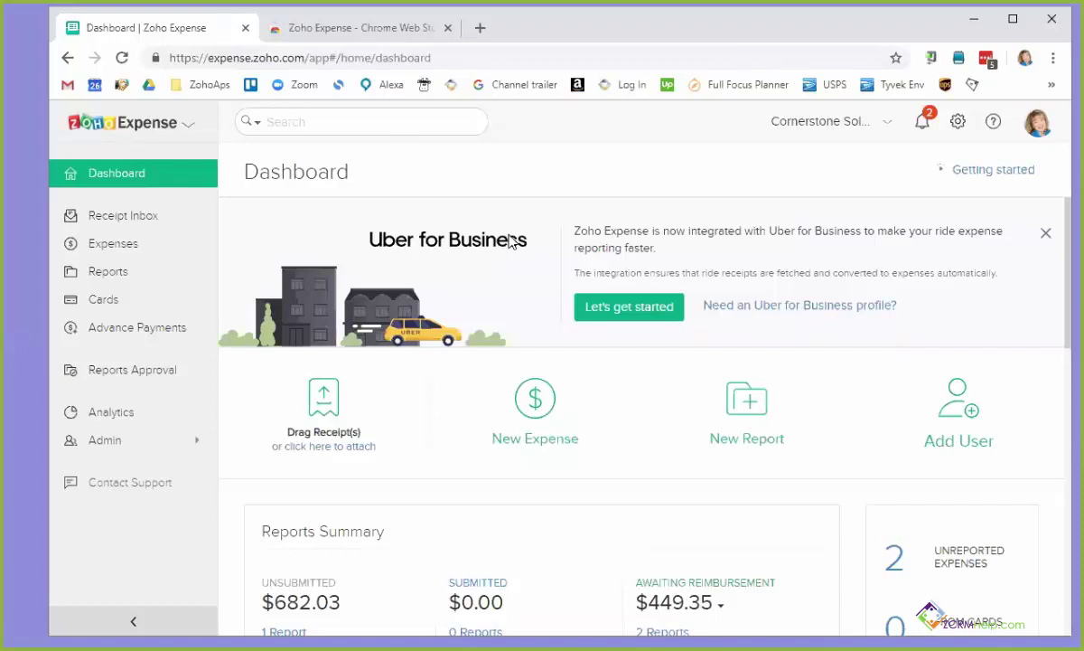
Open the web Receipt Inbox and scroll through its upload area and e-mail receipt instructions.
left_click(140, 224)
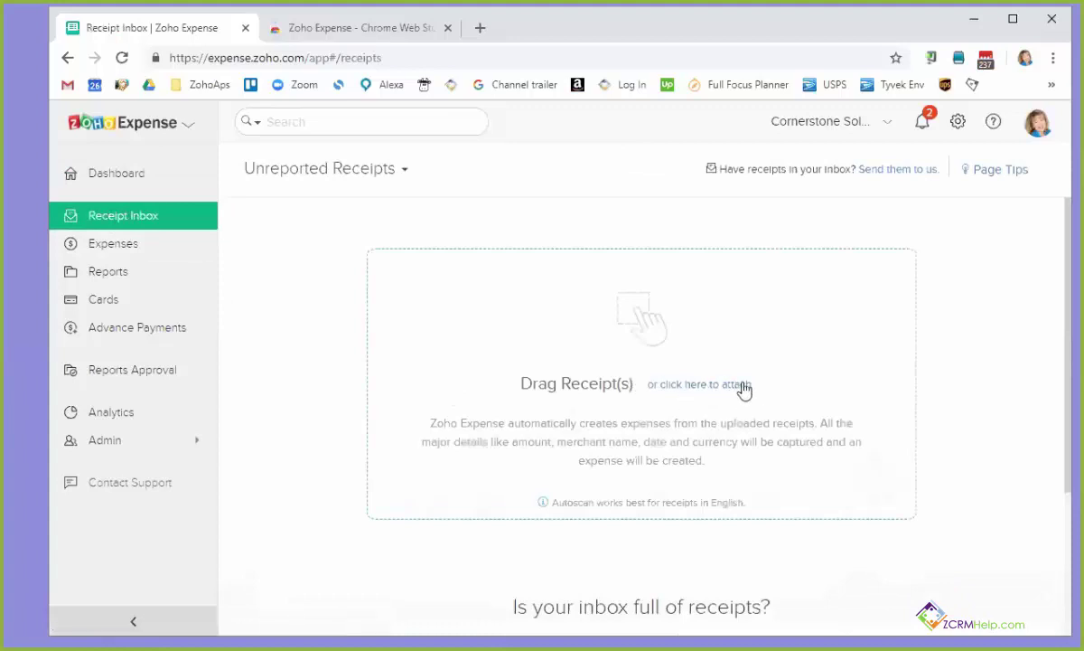
scroll(644, 572, "down", 2)
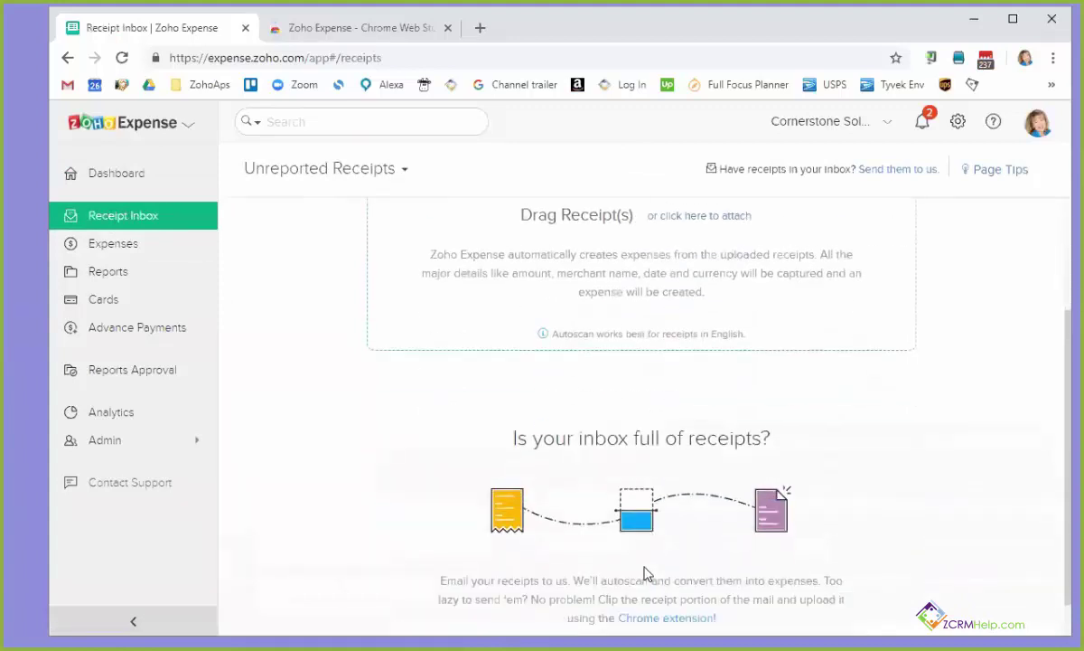
scroll(646, 572, "down", 1)
scroll(646, 574, "up", 3)
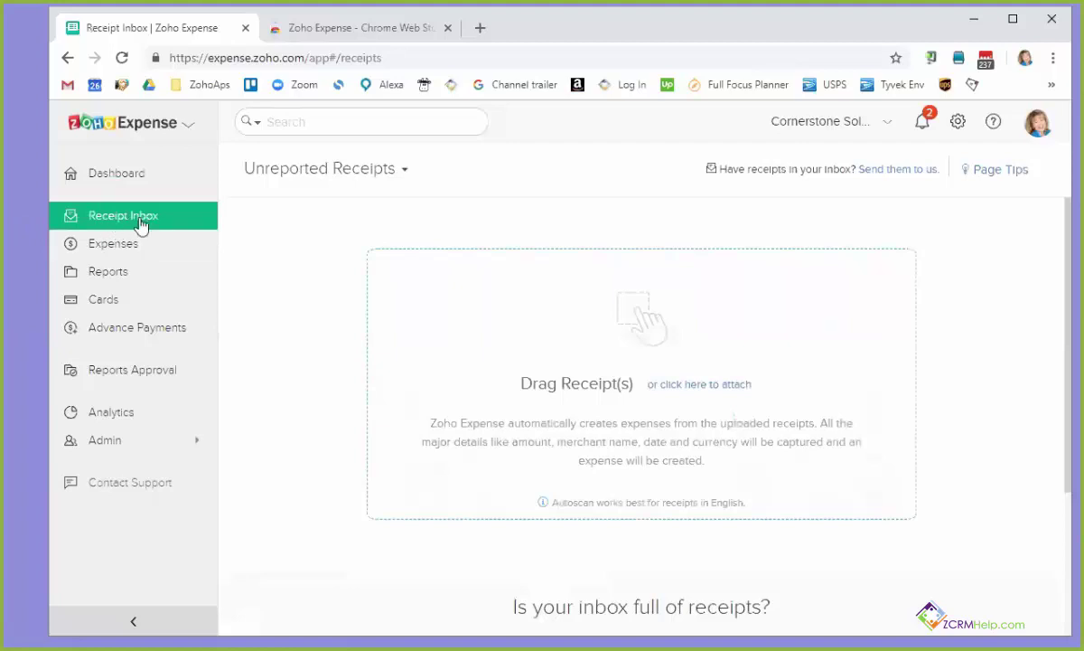
scroll(366, 368, "down", 3)
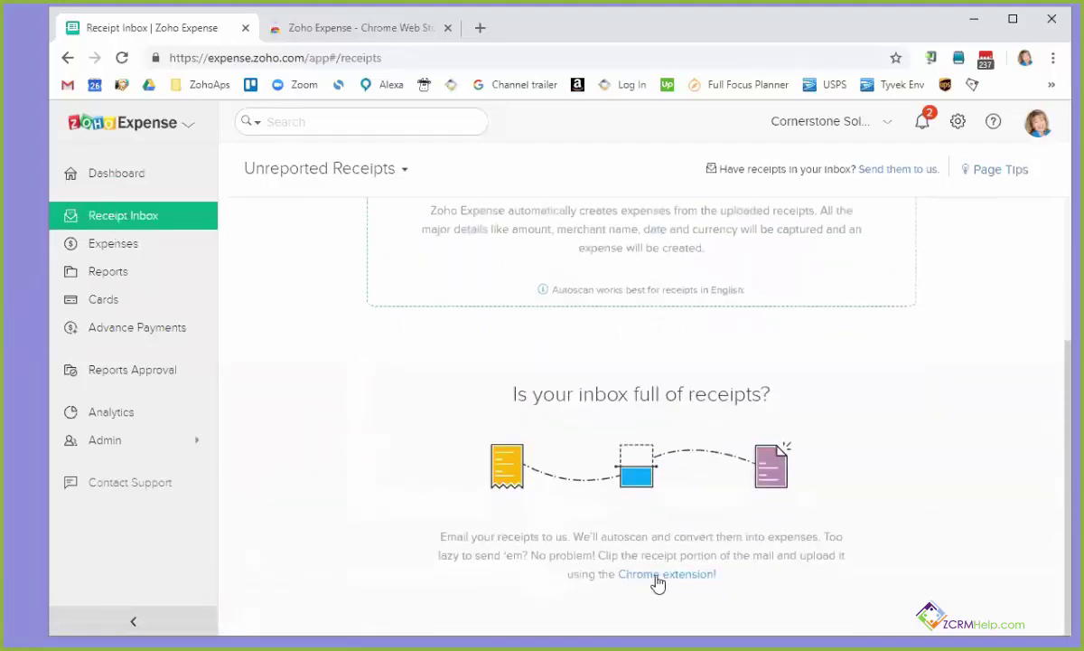
Switch to the Zoho Expense Chrome Web Store listing and scroll through its overview screenshots.
left_click(341, 29)
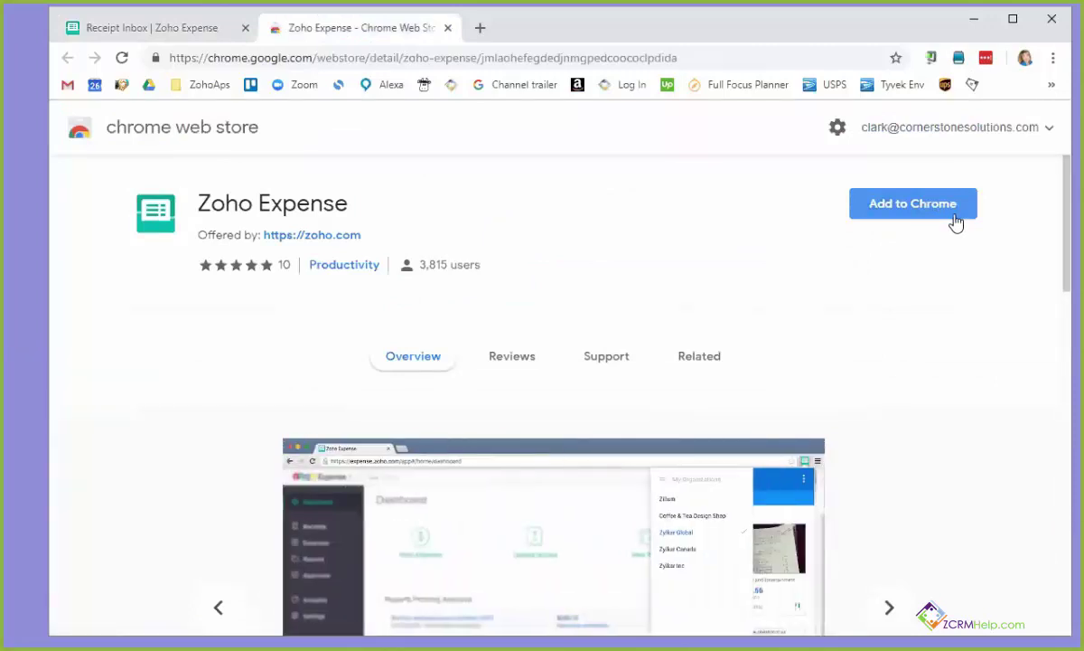
scroll(862, 327, "down", 4)
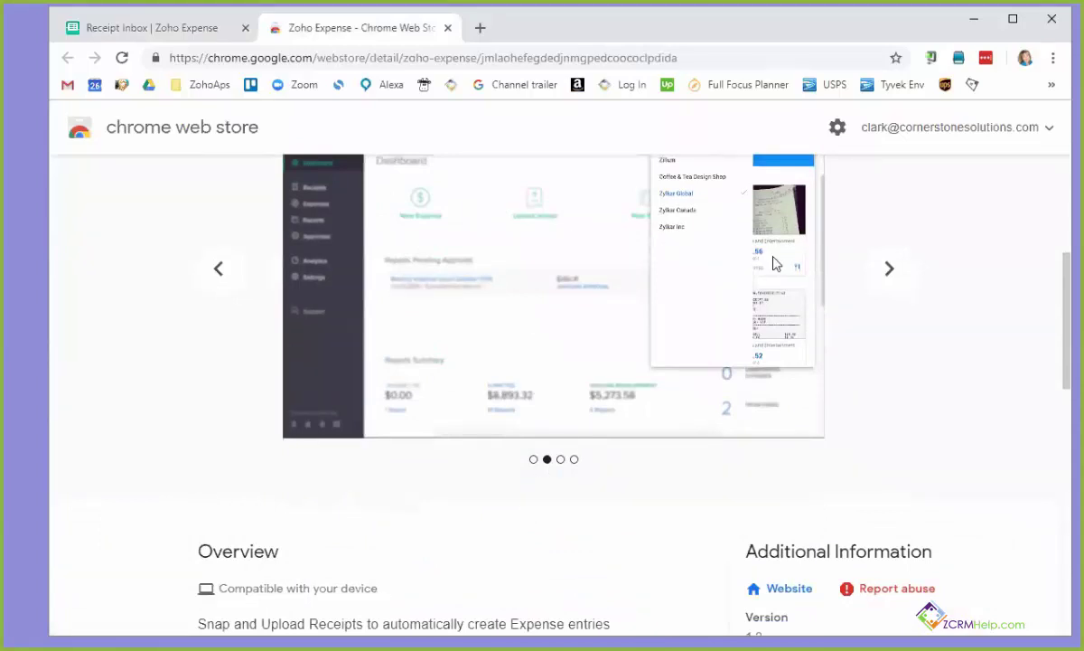
scroll(823, 330, "up", 3)
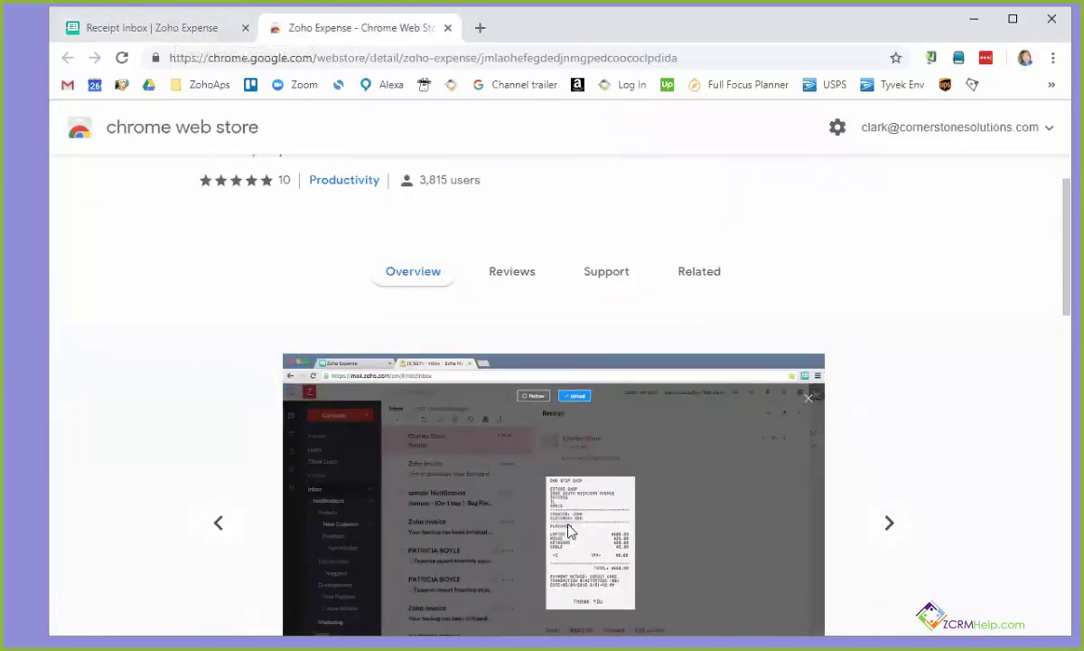
scroll(677, 545, "down", 2)
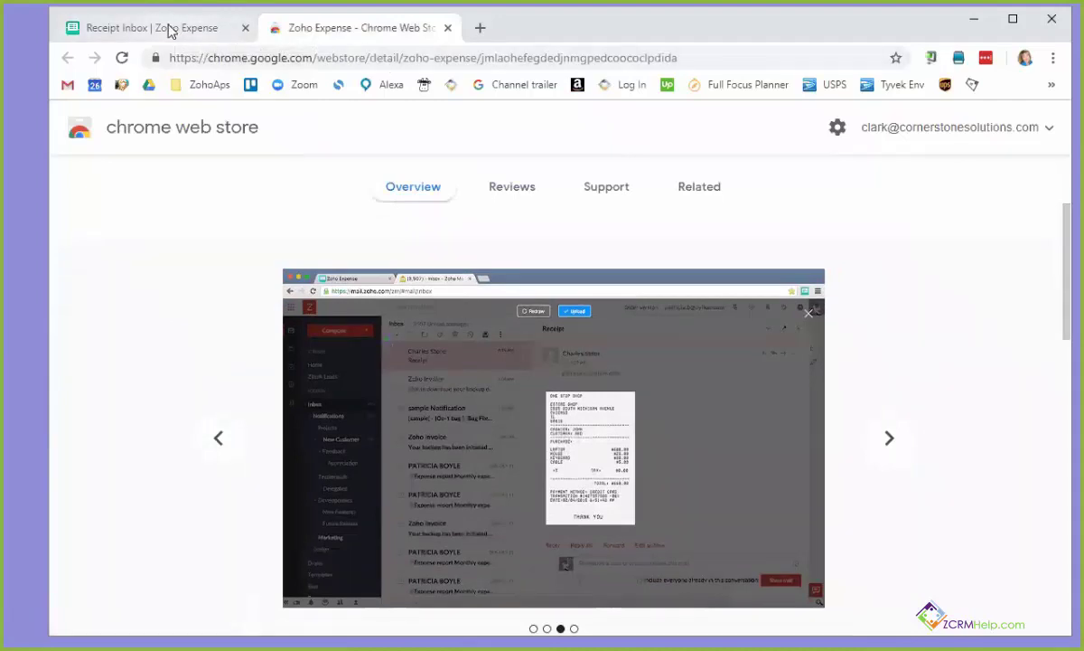
Go from the Receipt Inbox to the Dashboard, showing $653.09 awaiting reimbursement and 2 unreported expenses.
left_click(167, 28)
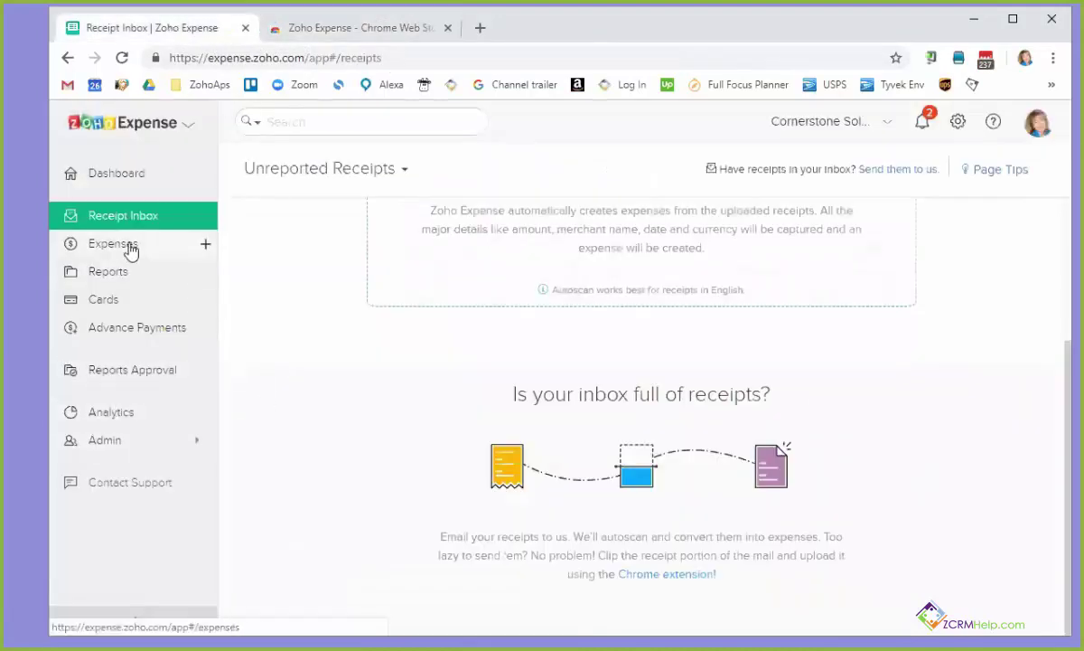
left_click(97, 180)
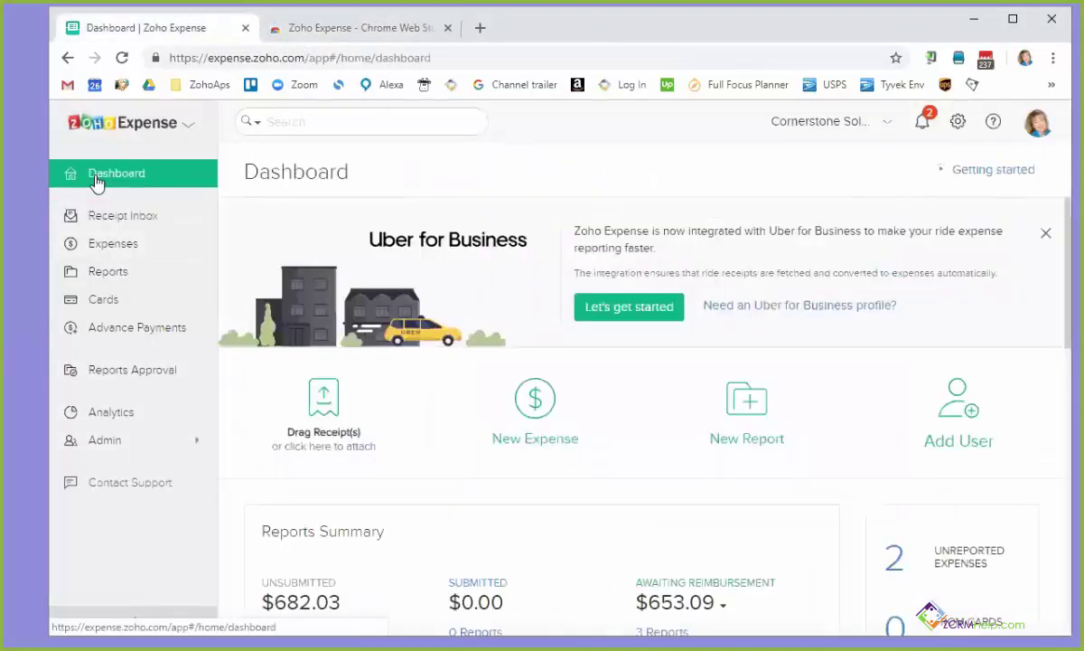